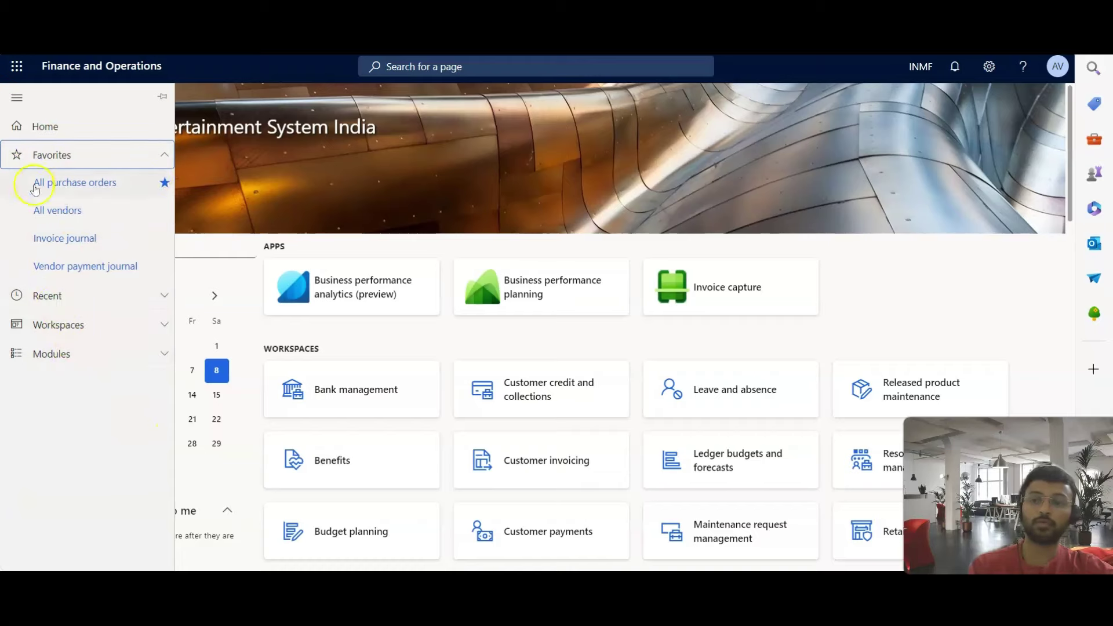
Add the Vendor aging report from the Accounts payable module's Inquiries and reports to the favorites
click(88, 355)
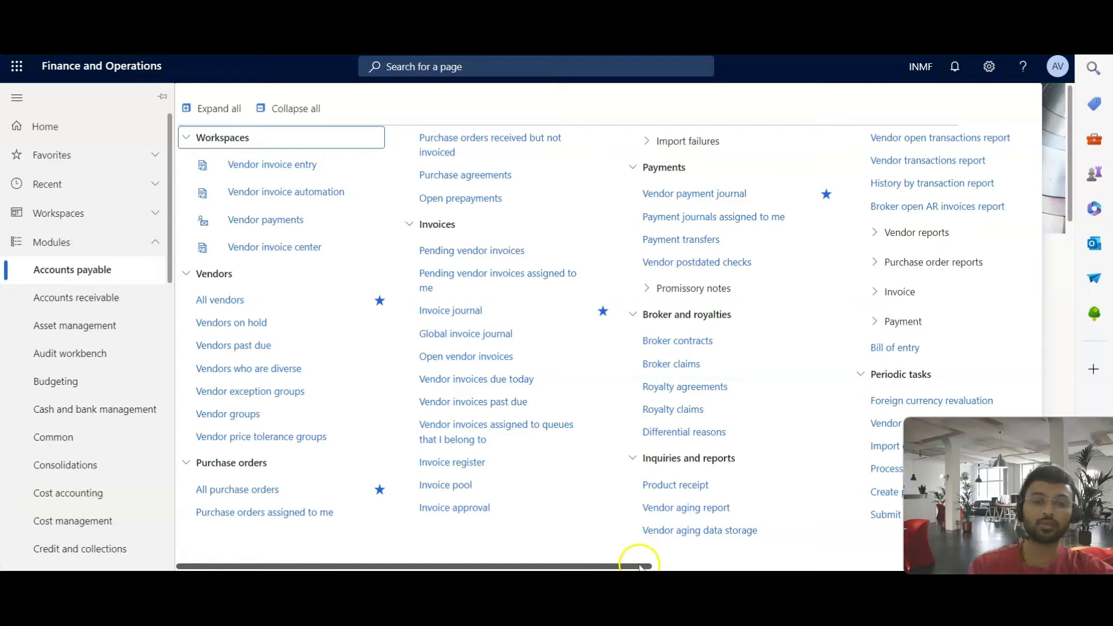
drag(640, 566, 728, 566)
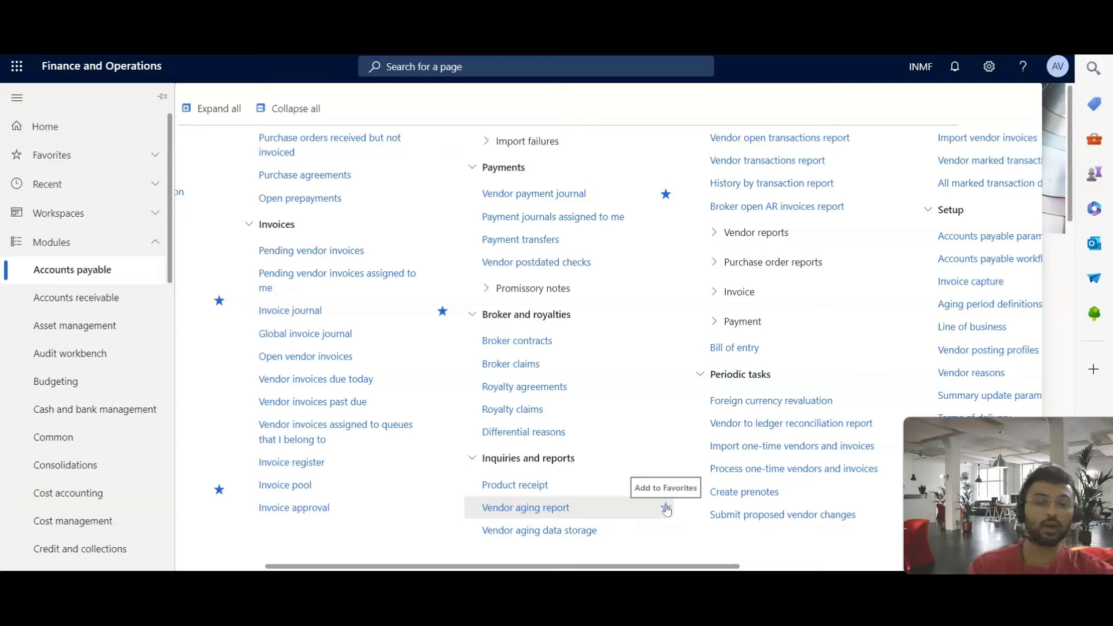
click(666, 509)
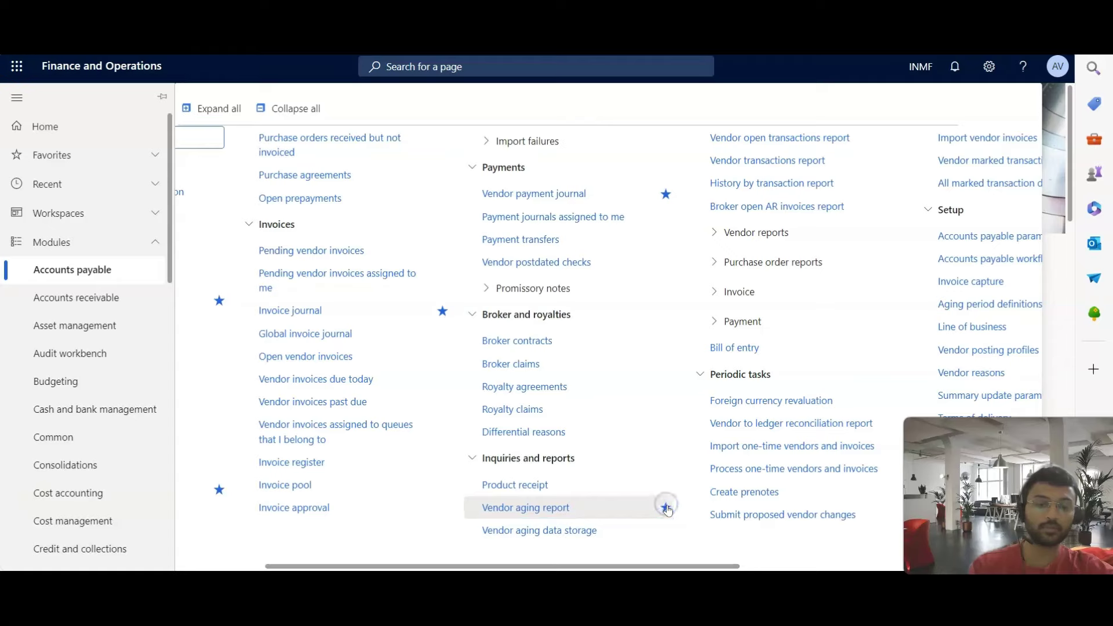
click(667, 512)
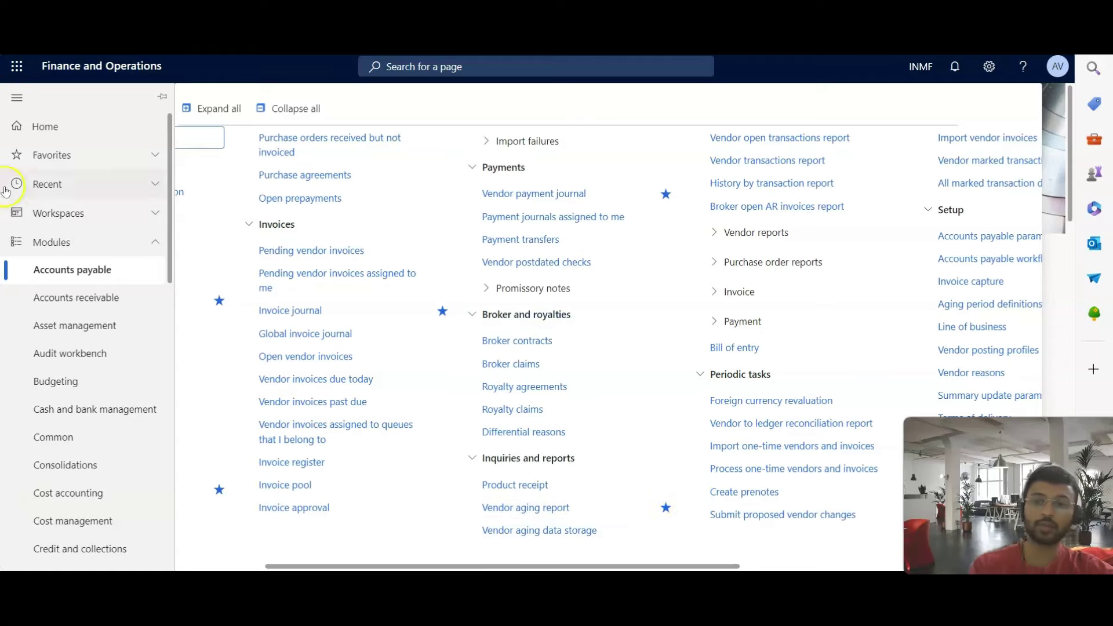
Check the list of favorite pages and the list of recently visited pages
click(49, 155)
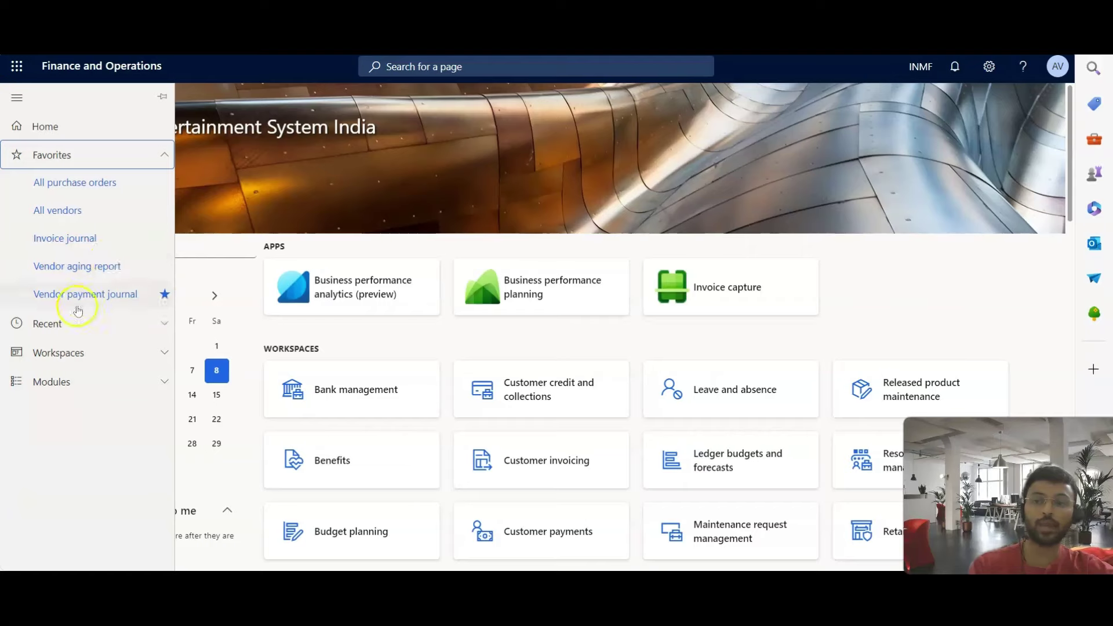
click(52, 323)
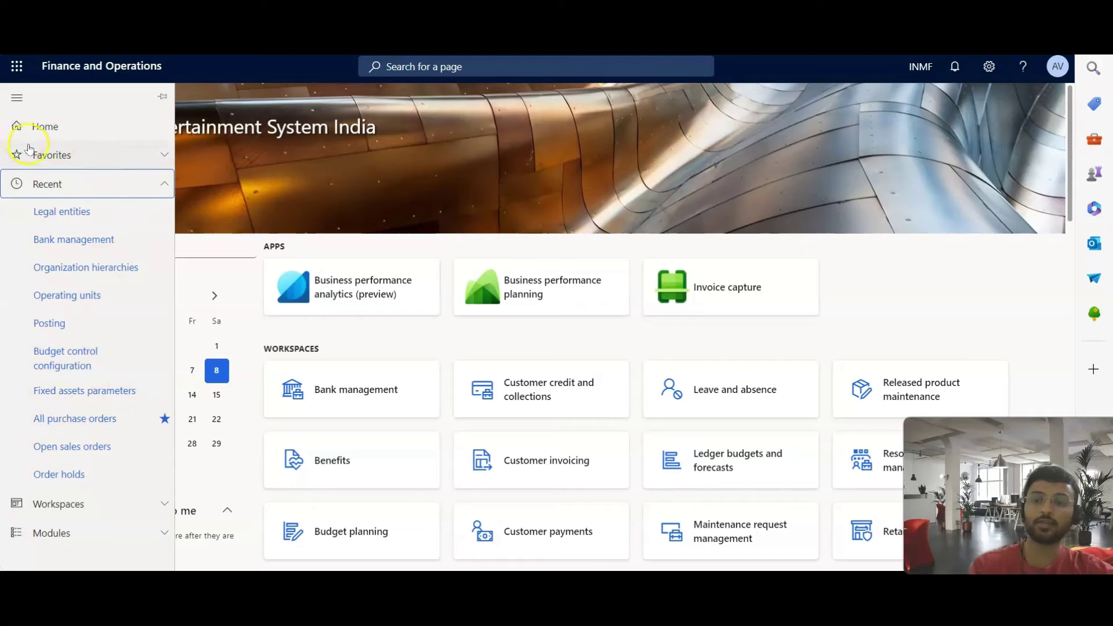
click(41, 185)
Look through the available workspaces and open the Bank management workspace
click(90, 220)
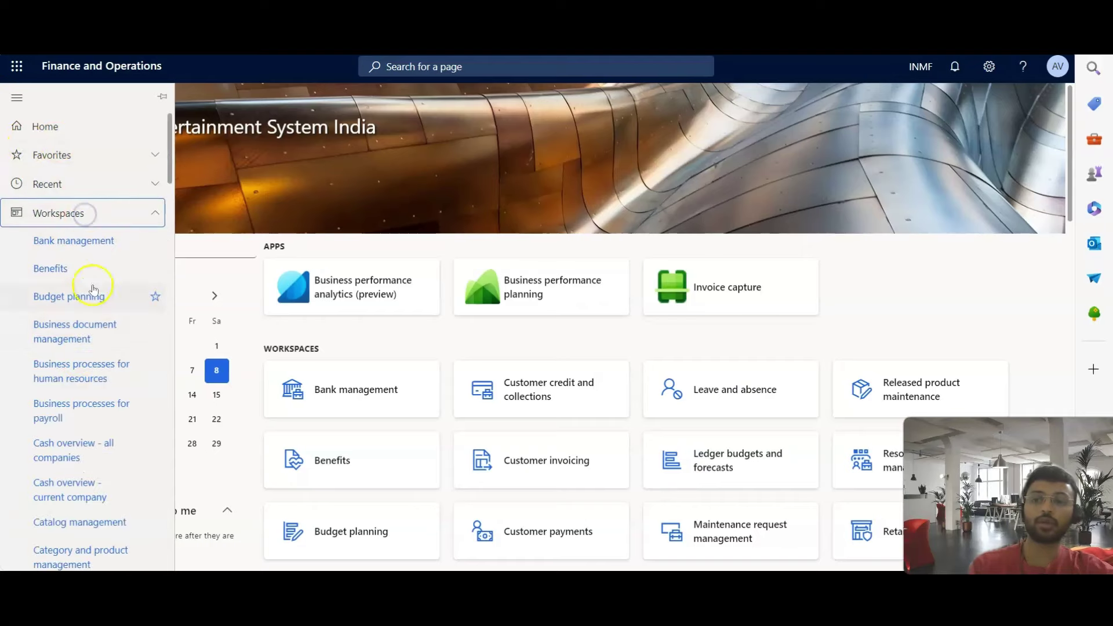
scroll(110, 290, down, 6)
scroll(116, 406, down, 13)
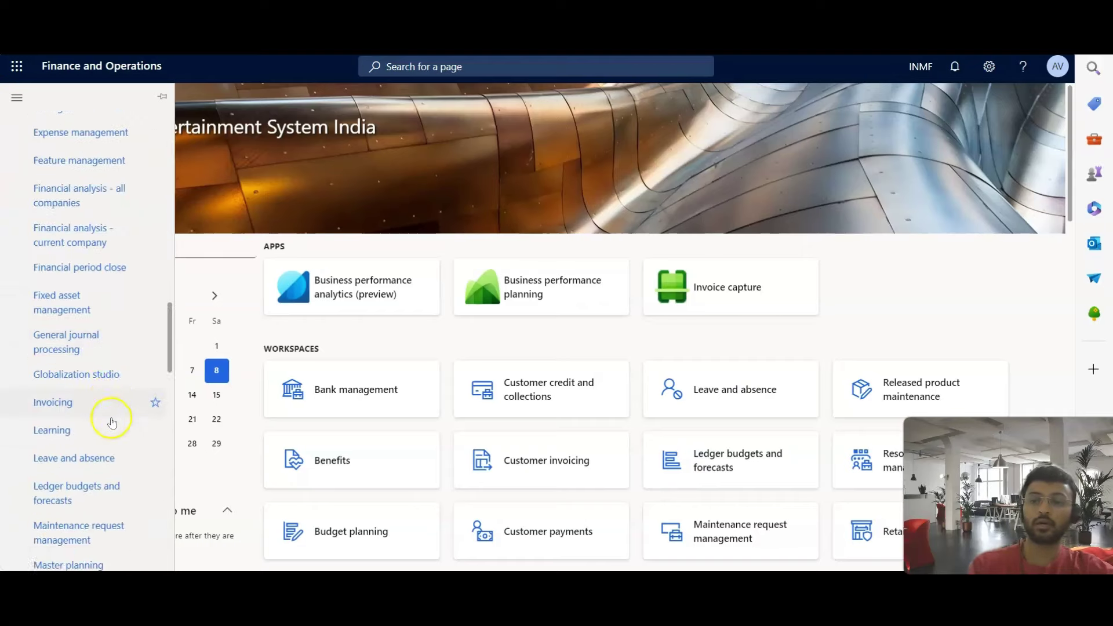
scroll(112, 406, up, 12)
scroll(110, 395, up, 6)
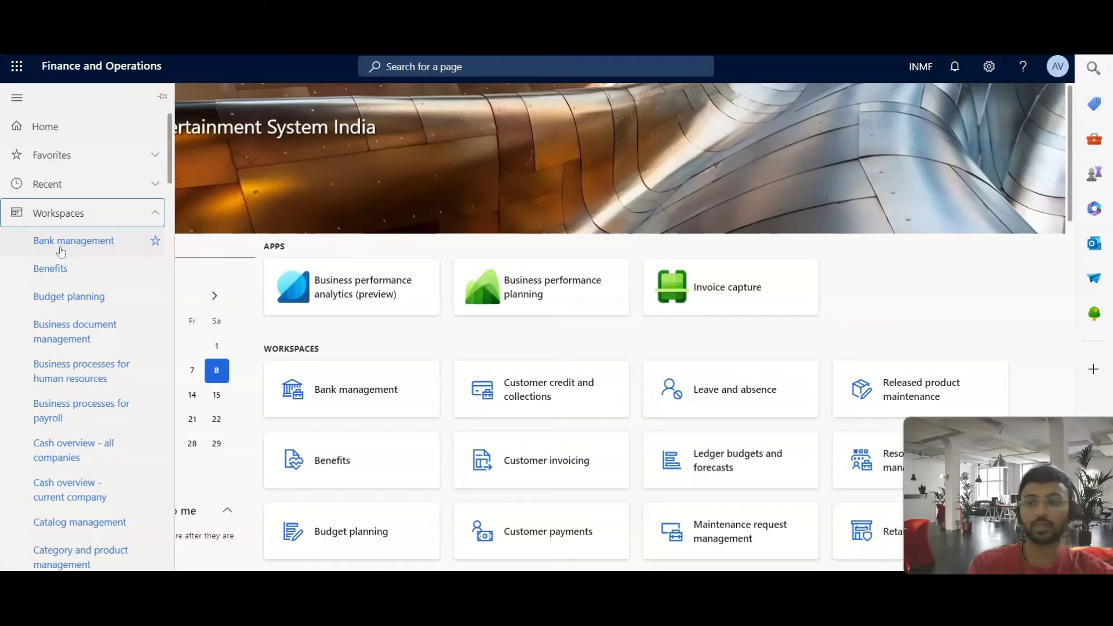
click(55, 247)
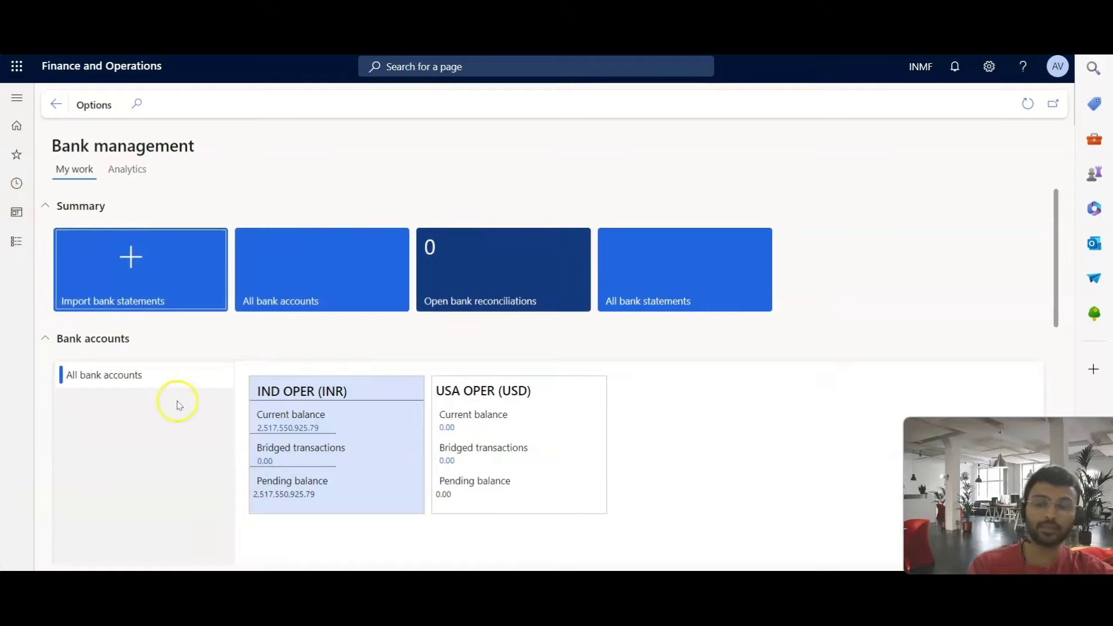
Review the IND OPER (INR) account's bank transactions and its balance chart over 5 years in the Bank management workspace
scroll(177, 404, down, 3)
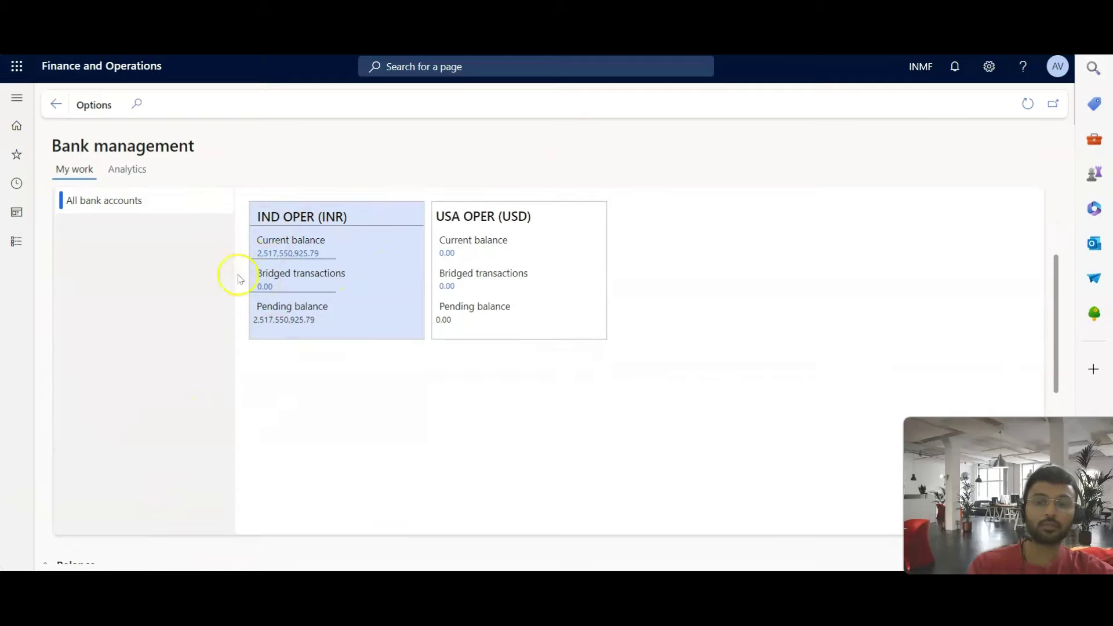
click(261, 253)
scroll(360, 348, down, 15)
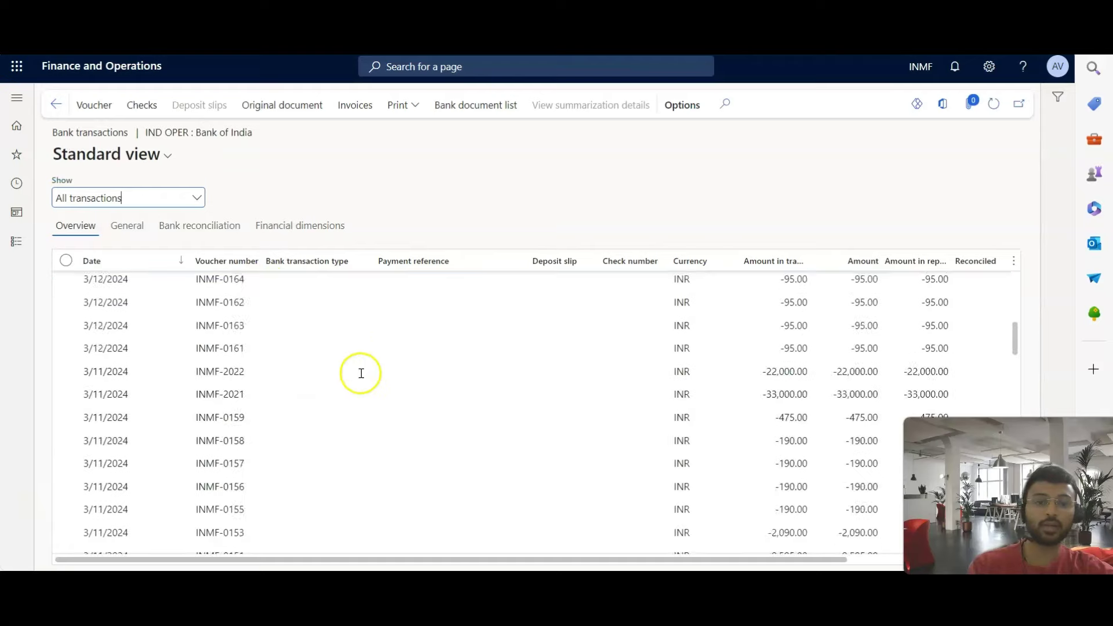
scroll(232, 290, down, 10)
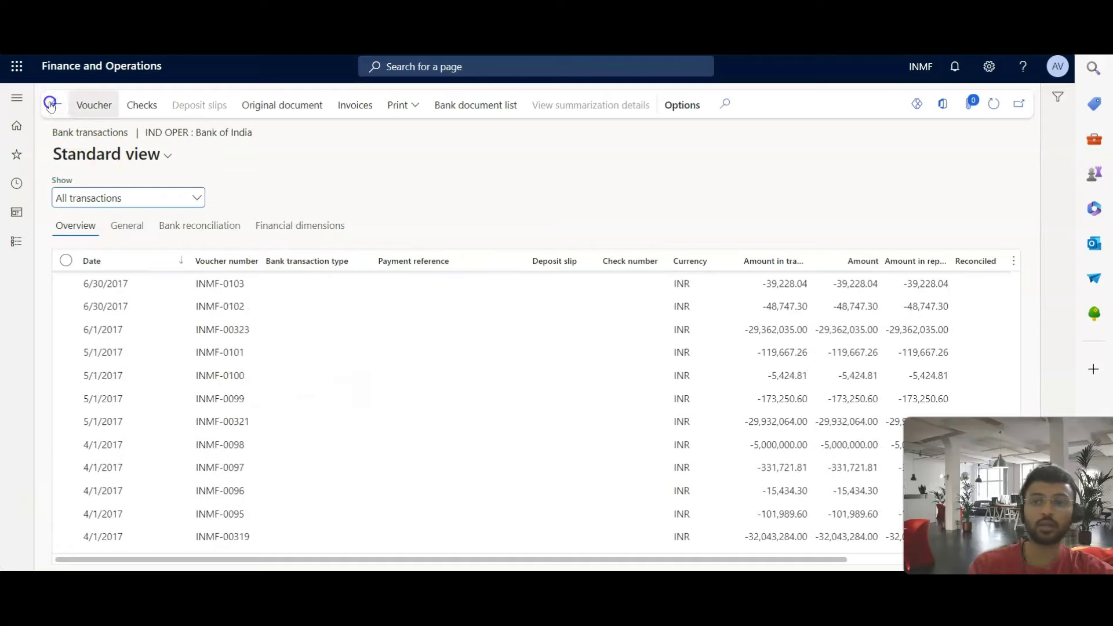
key(Escape)
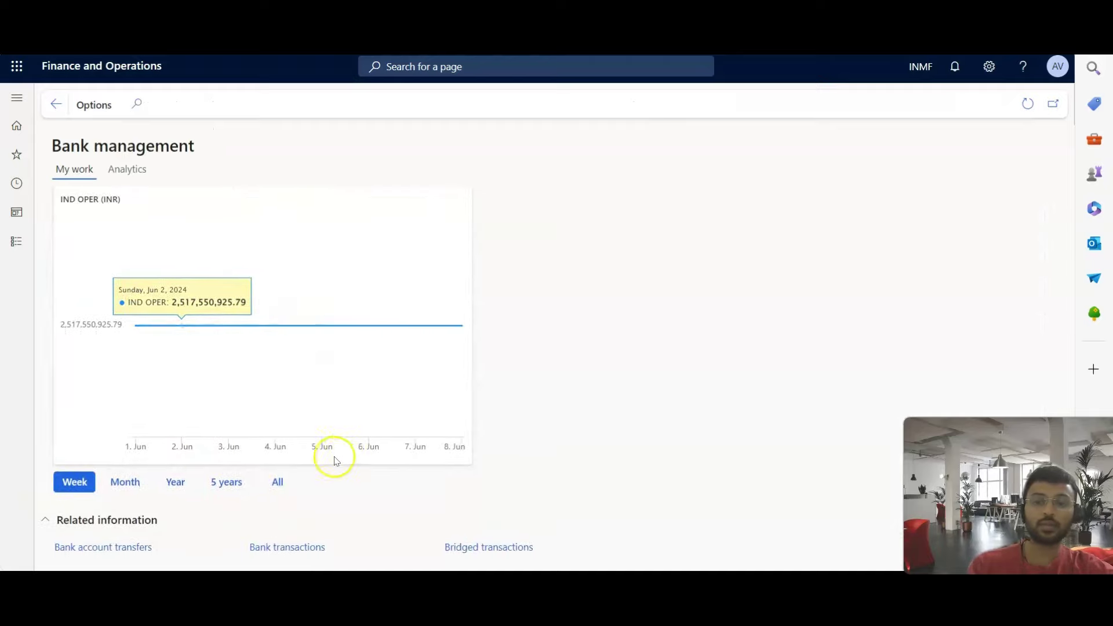
click(226, 485)
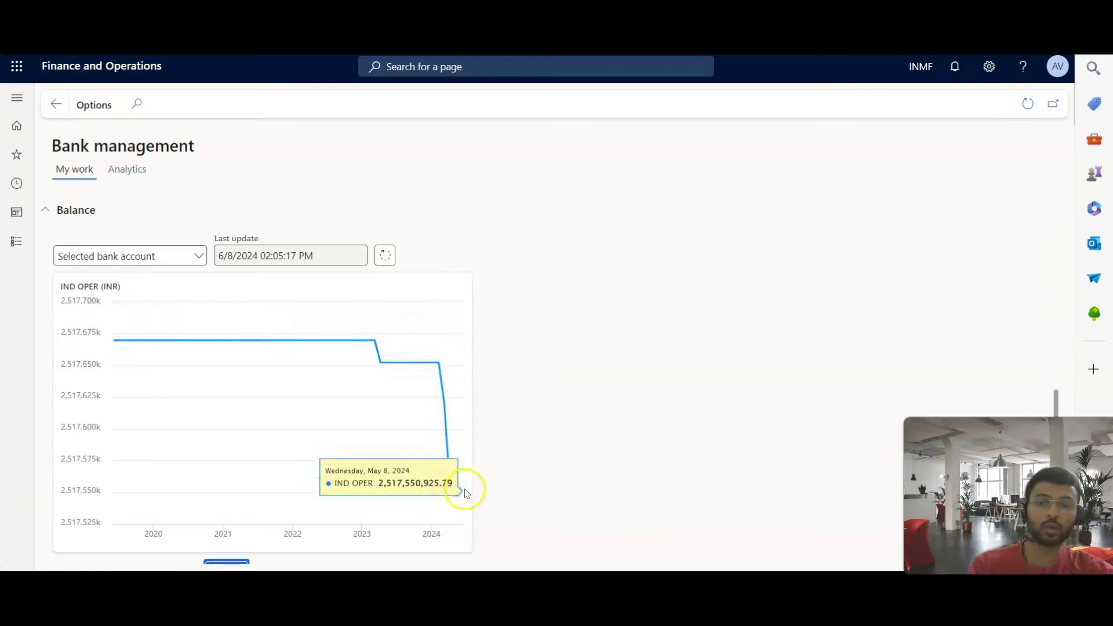
scroll(336, 435, up, 10)
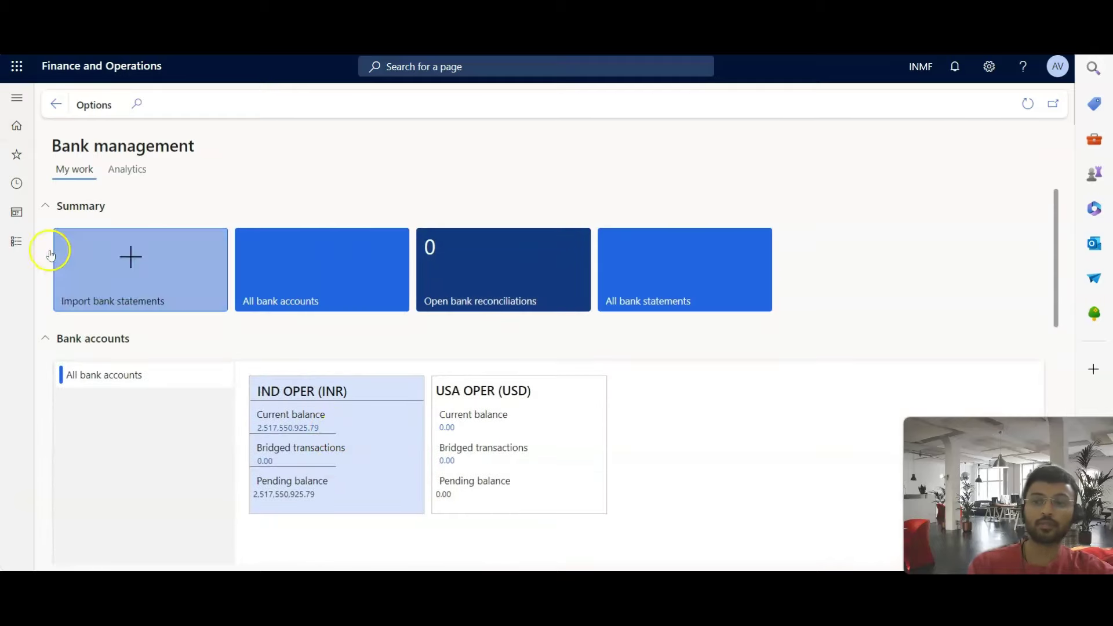
click(12, 243)
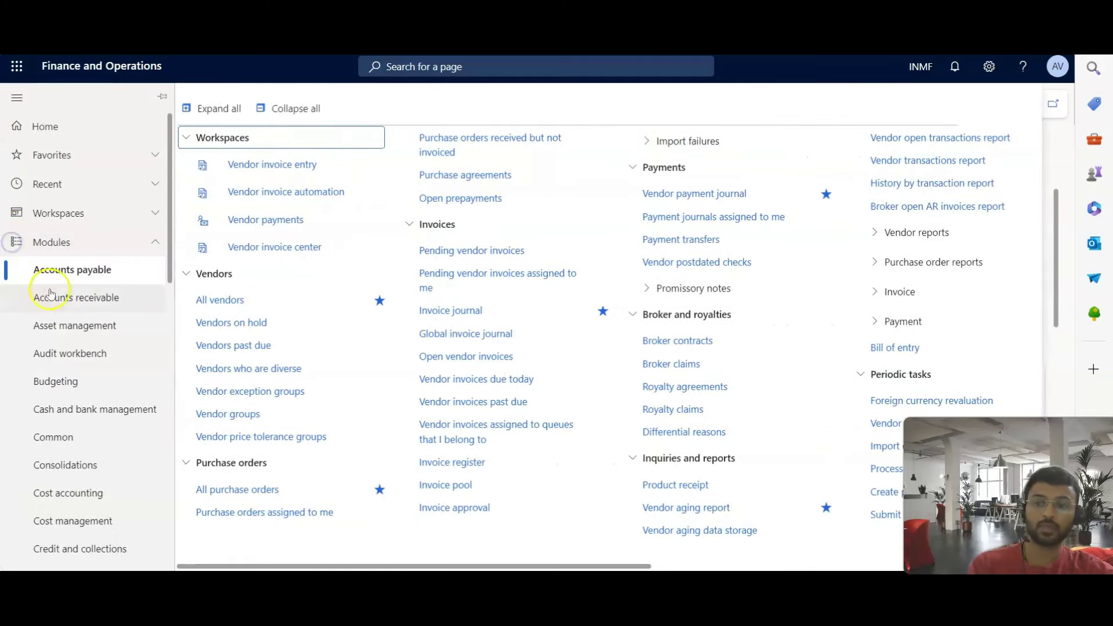
click(78, 209)
scroll(98, 302, down, 7)
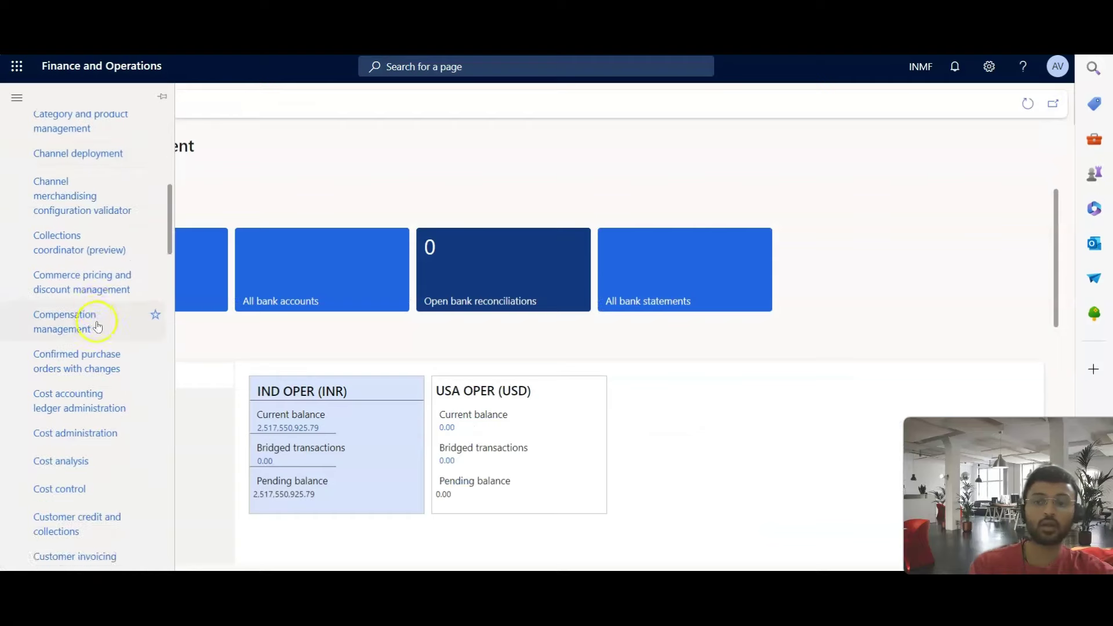
scroll(106, 318, up, 7)
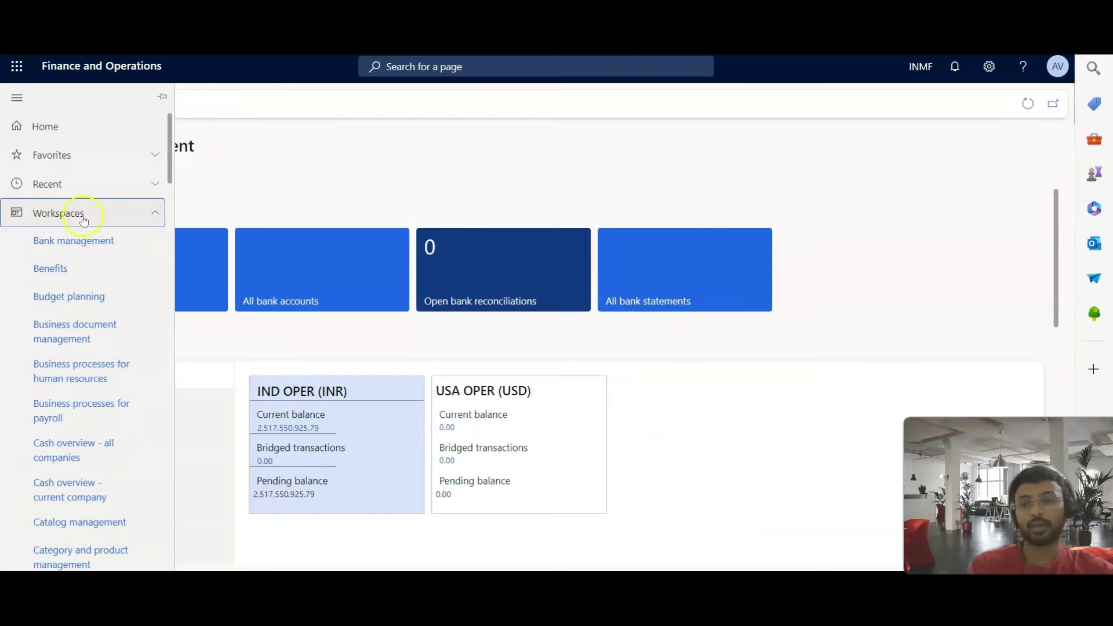
scroll(365, 429, down, 5)
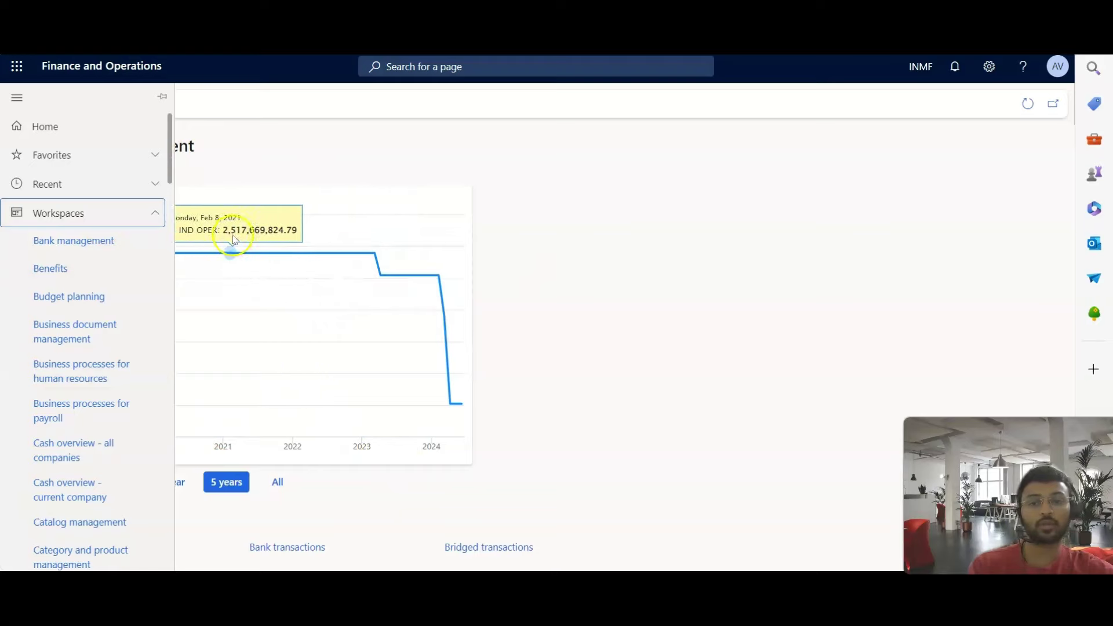
click(29, 213)
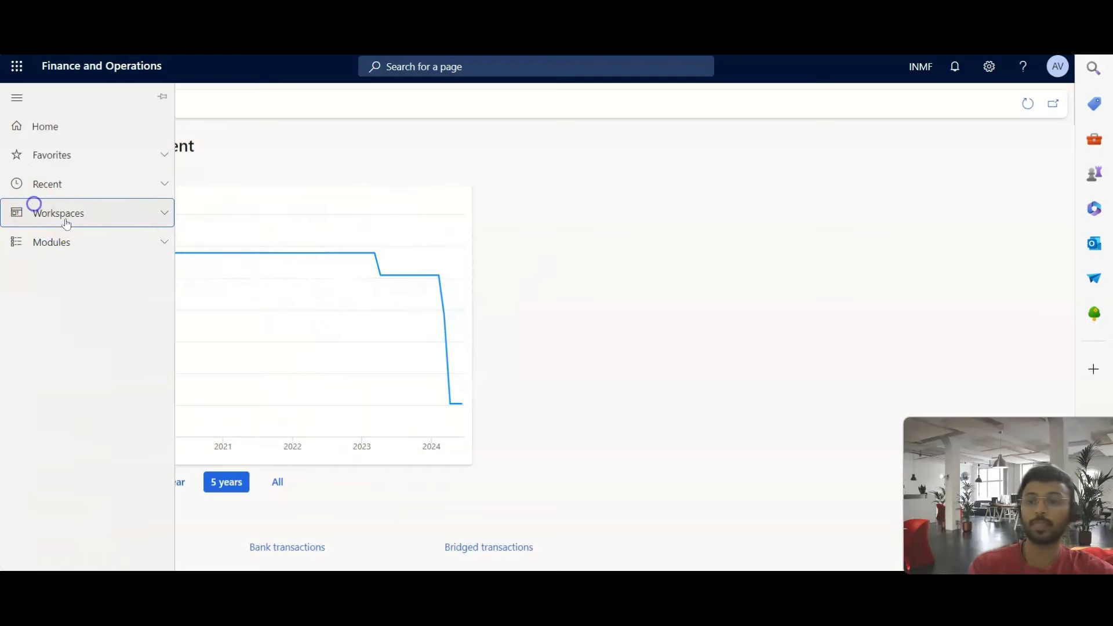
Look through the modules and open the Legal entities page under Organizations in the Organization administration module
click(68, 242)
scroll(87, 260, down, 5)
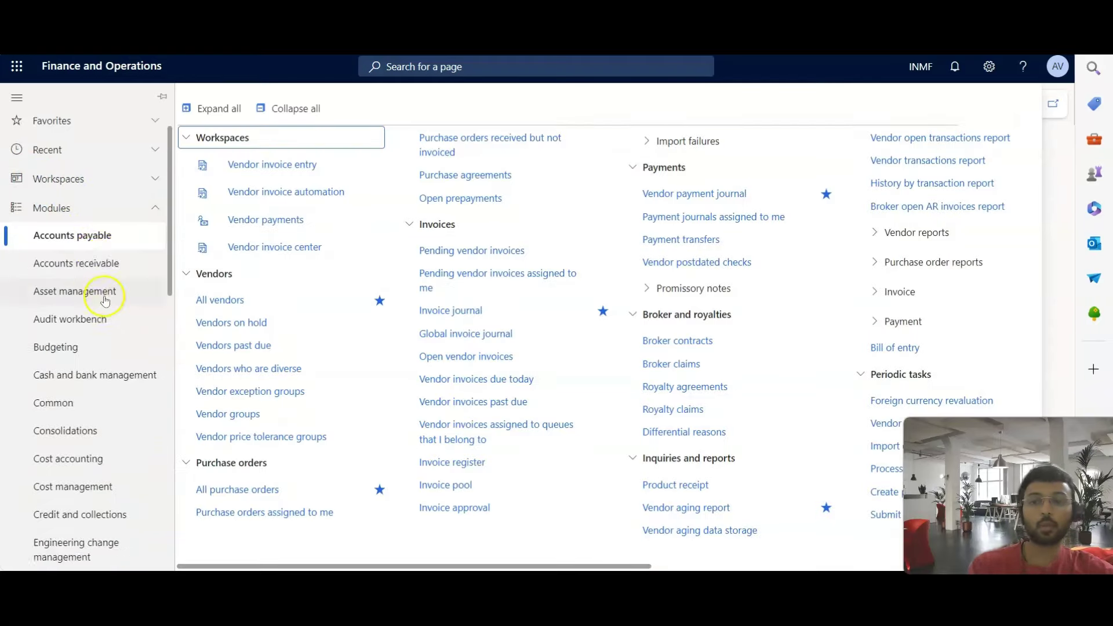
scroll(75, 245, down, 15)
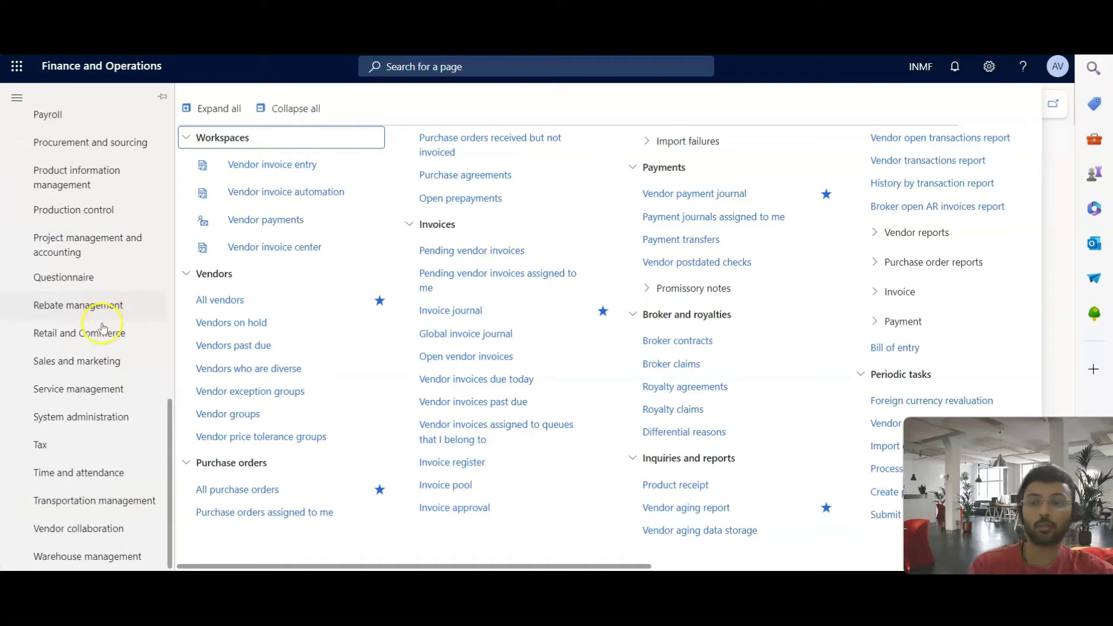
scroll(107, 335, up, 20)
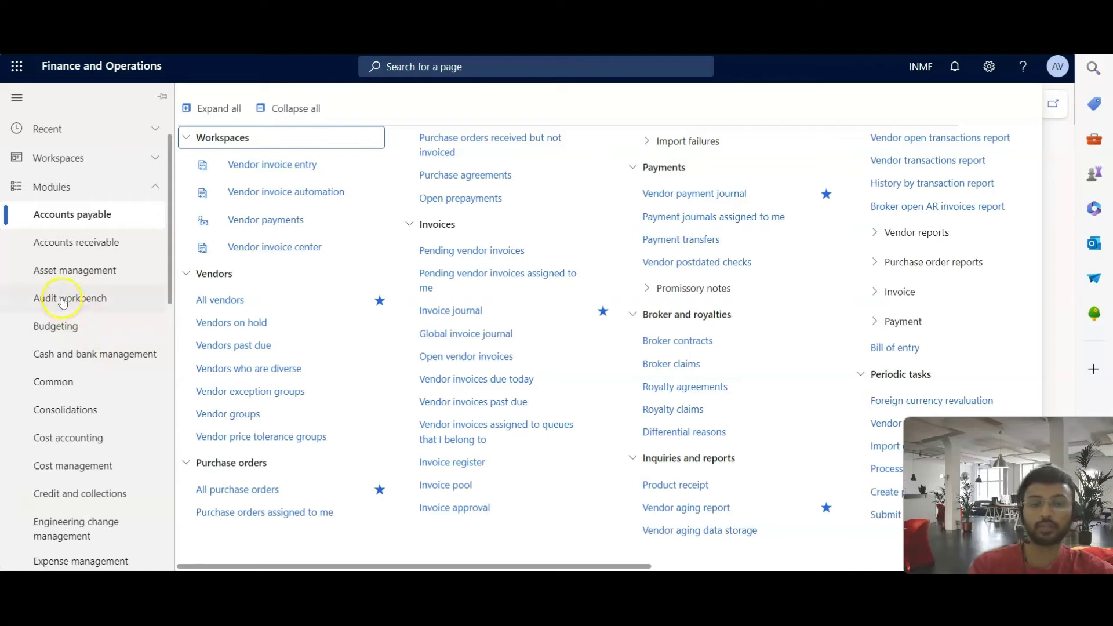
scroll(62, 303, down, 3)
scroll(72, 405, down, 2)
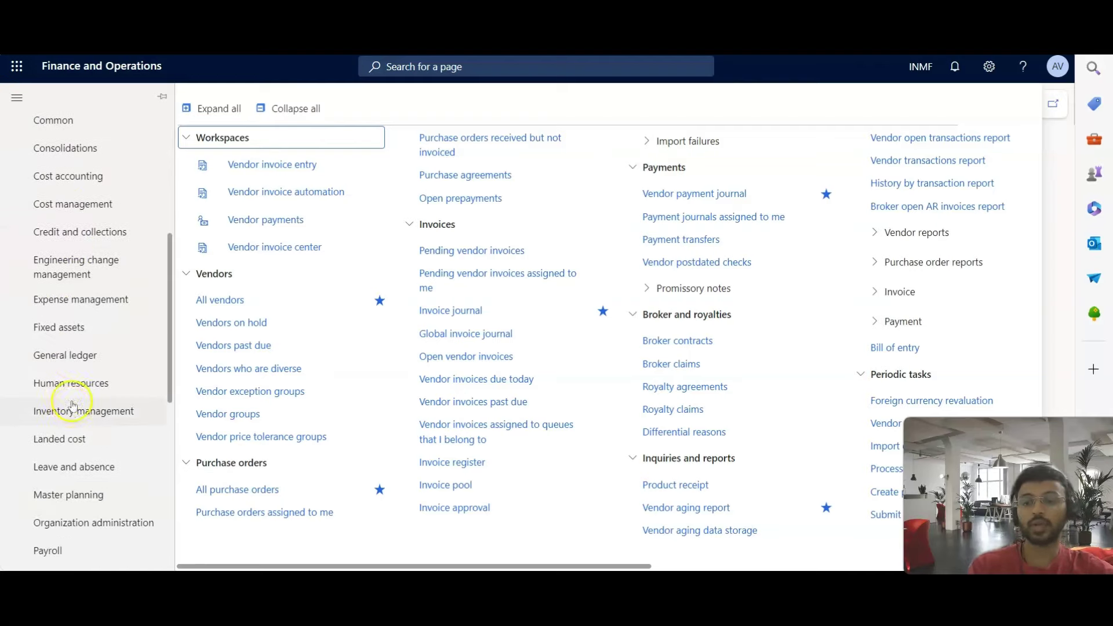
scroll(73, 419, down, 6)
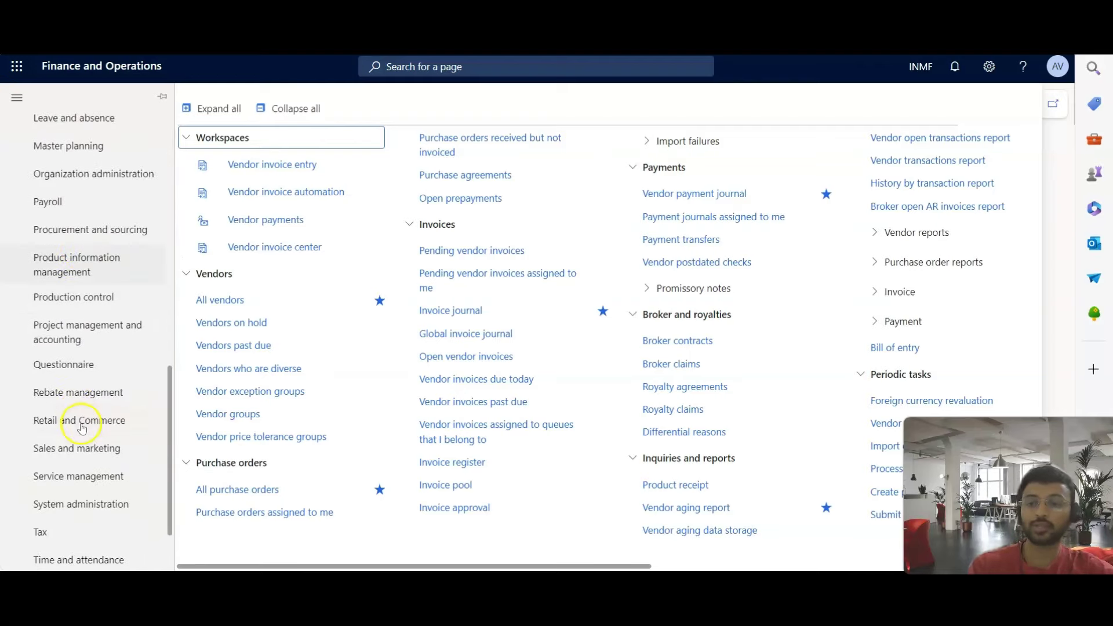
click(55, 174)
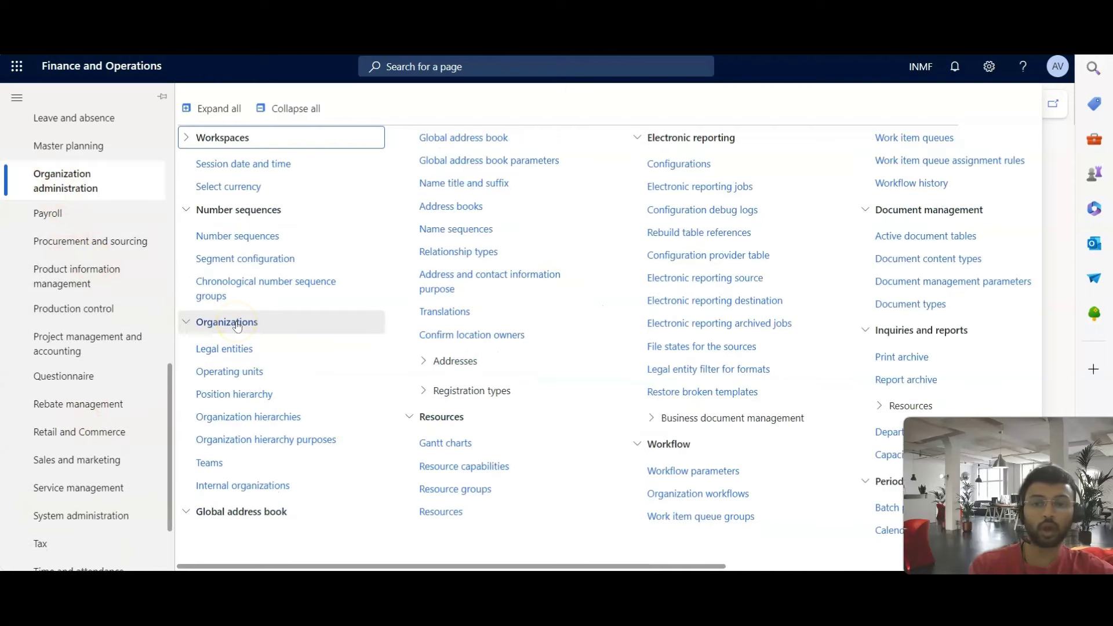
click(232, 359)
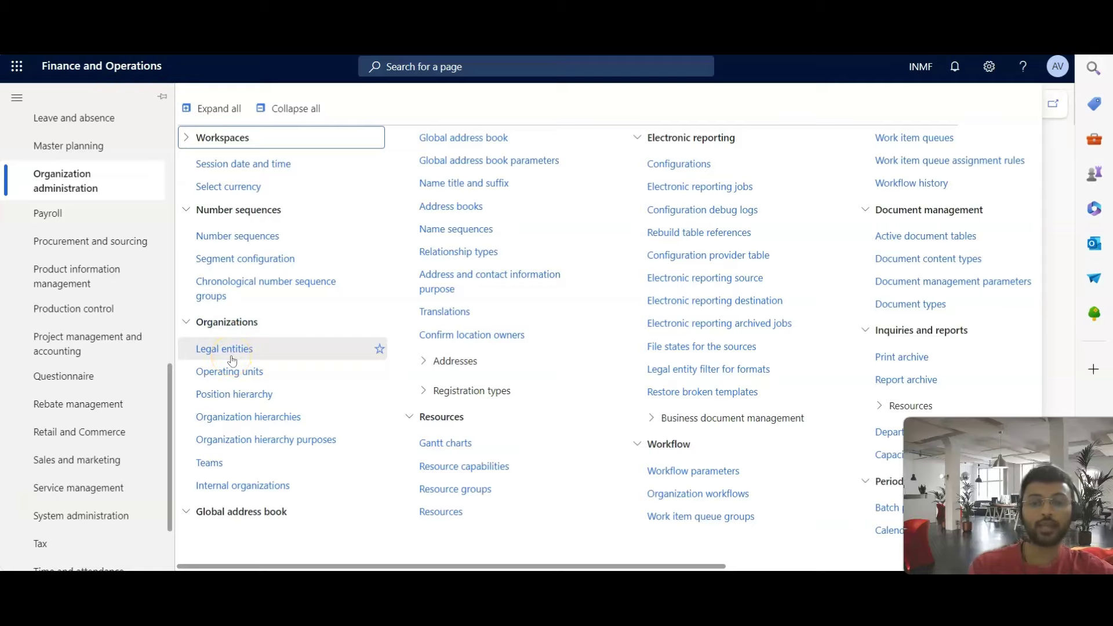
click(231, 358)
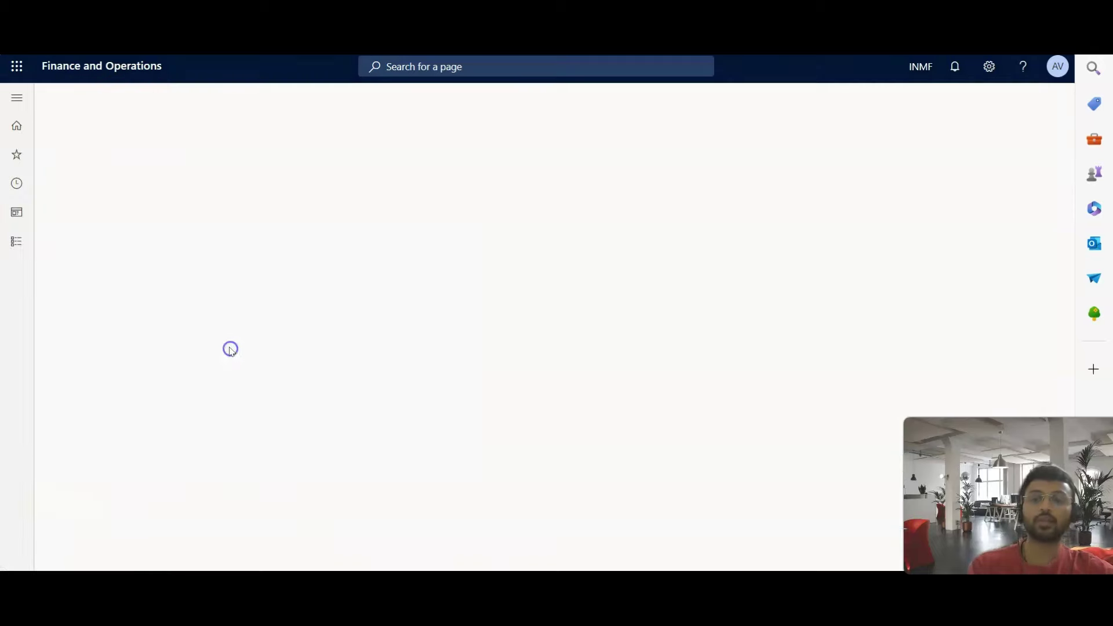
Start a new legal entity and name it ACB Manufacturing Private Limited
click(176, 114)
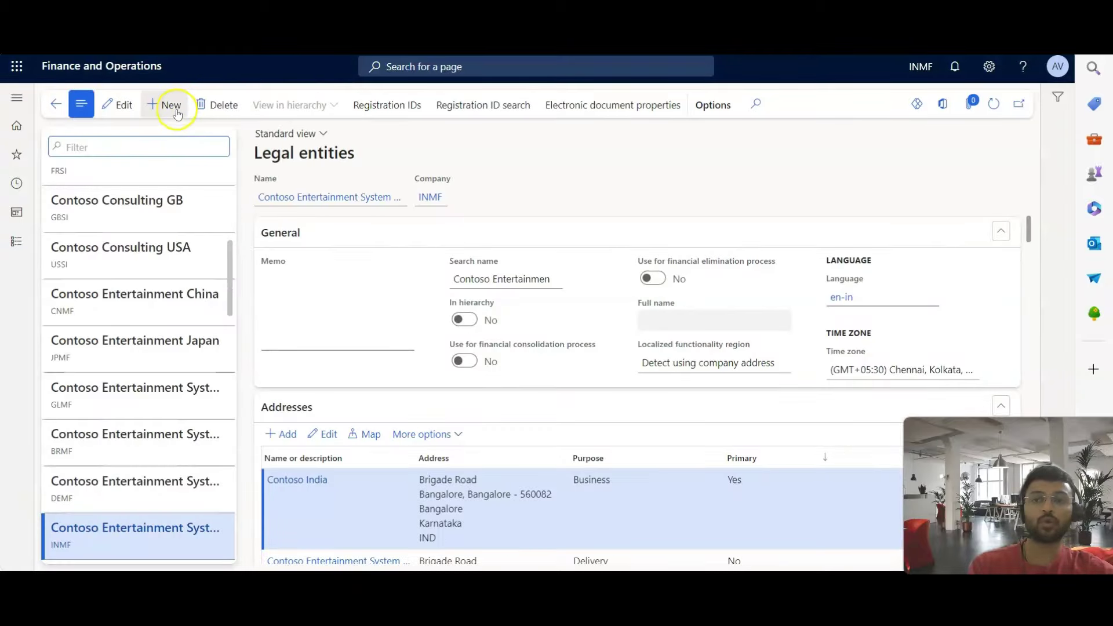
click(176, 110)
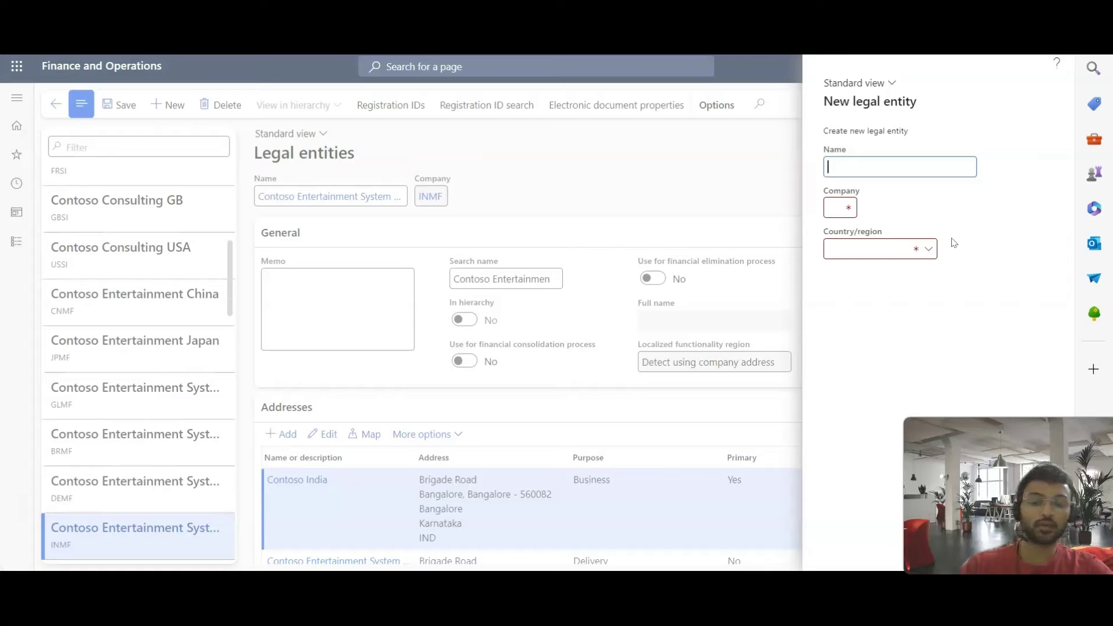
text(ACB)
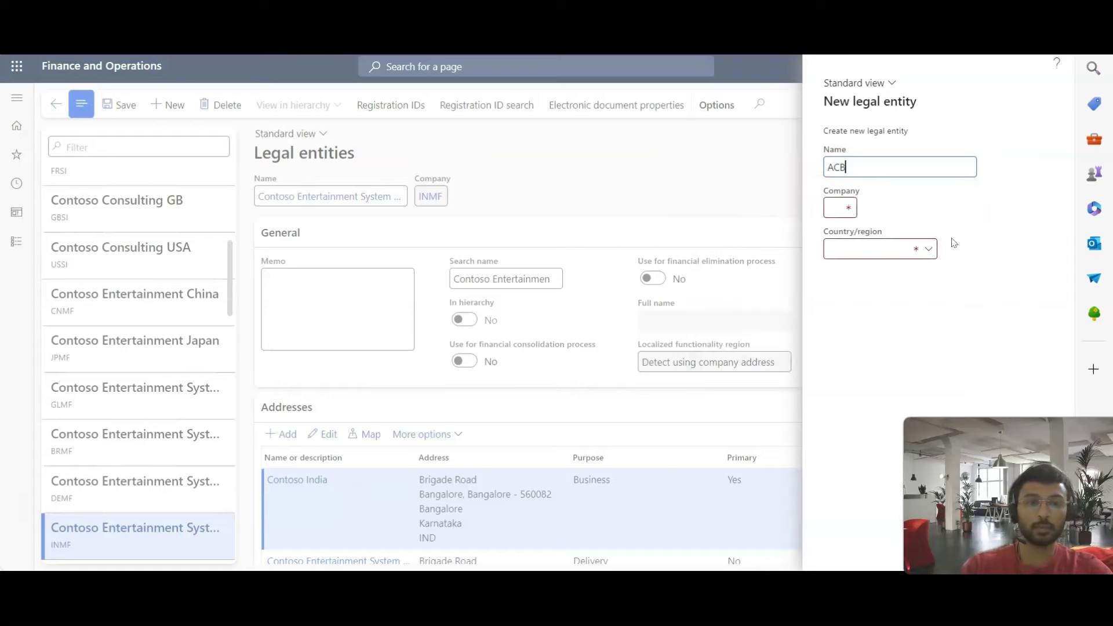
text( Manufa)
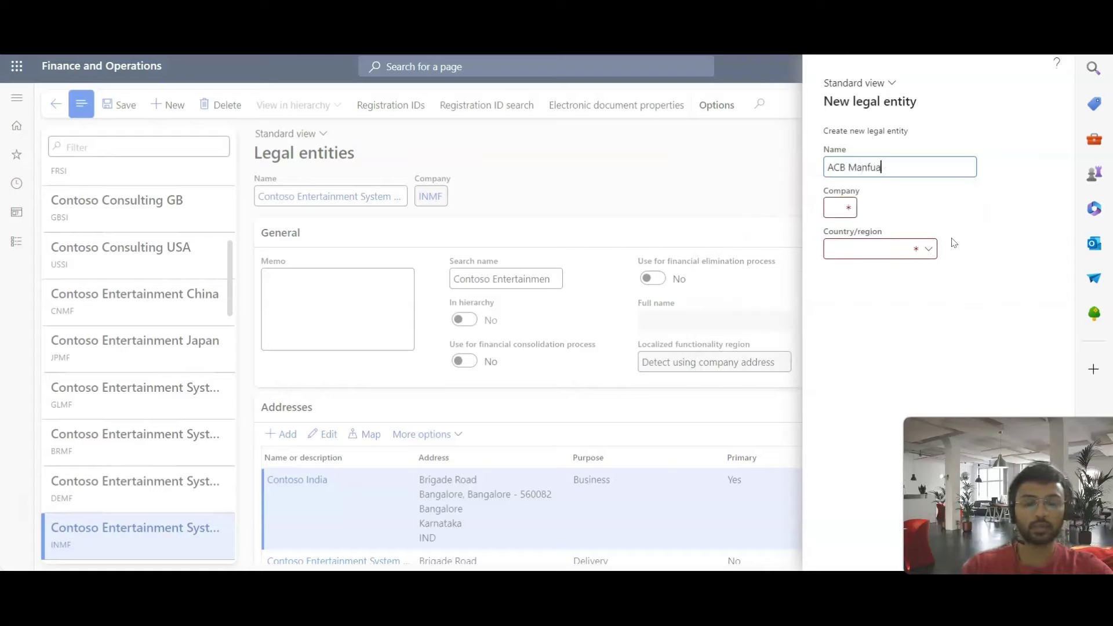
text(cturing Private Limited)
key(Tab)
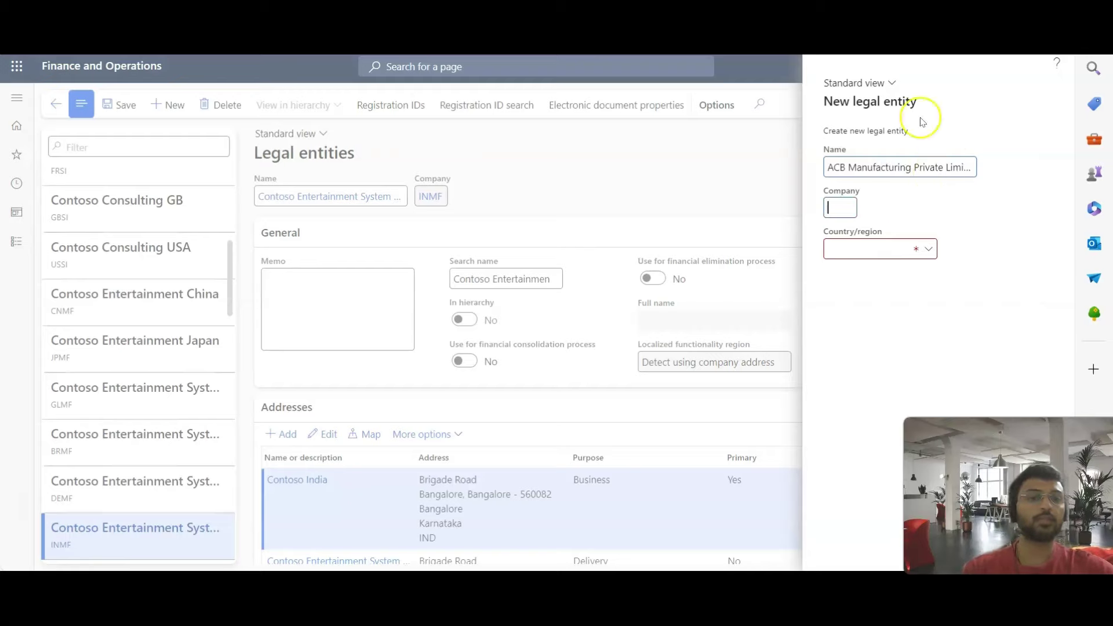
Set the new legal entity's company code to AMPL and its country/region to IND, and create it
mouse_move(877, 231)
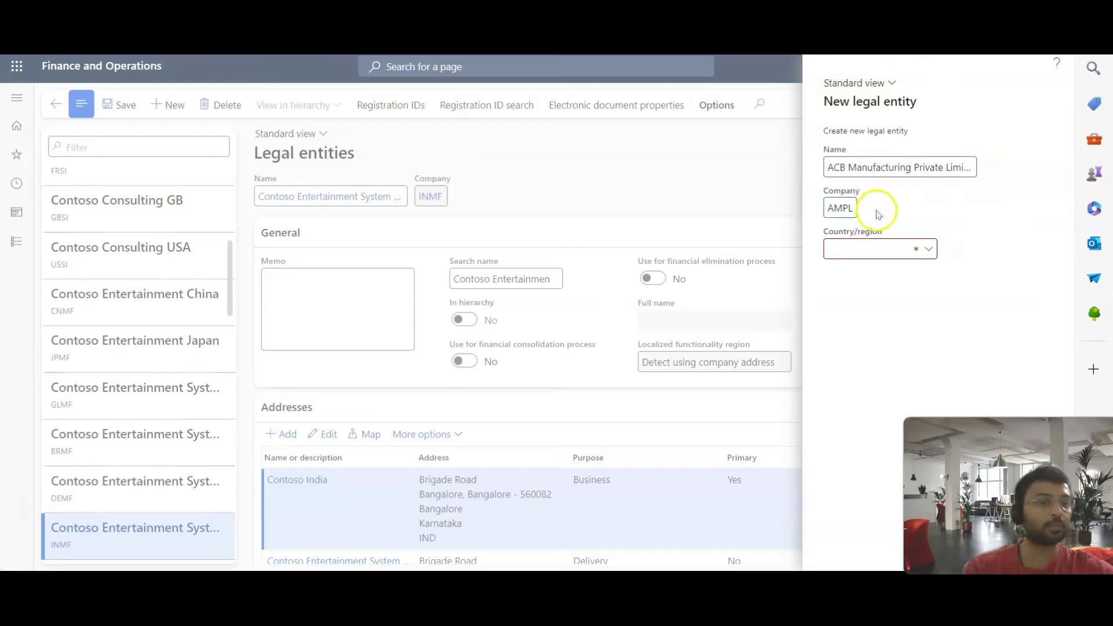
click(889, 251)
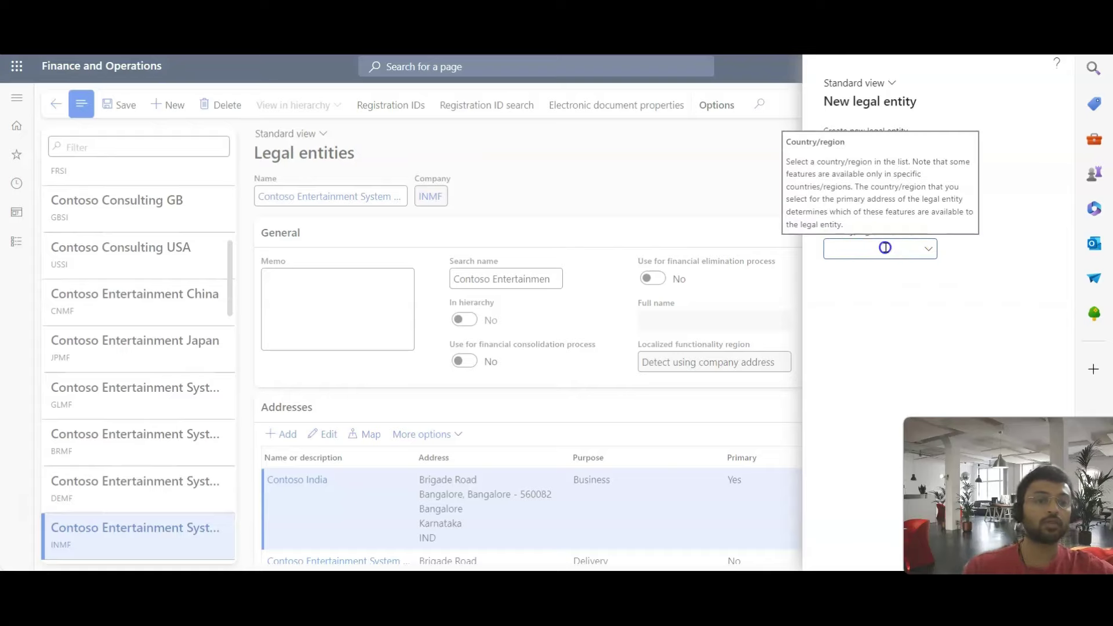
click(863, 249)
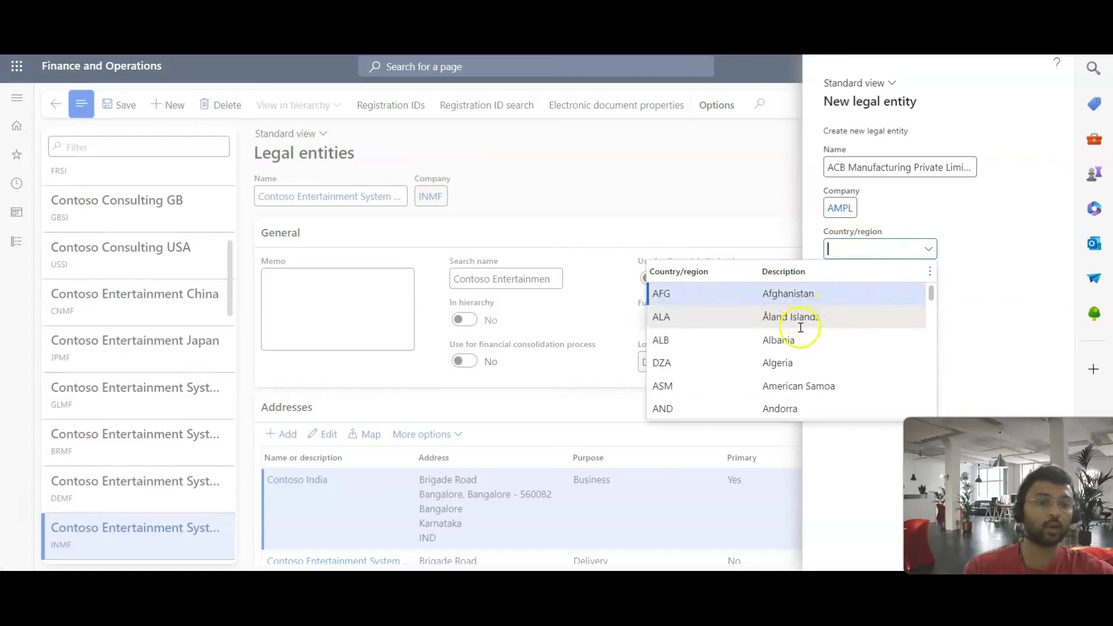
scroll(770, 353, down, 10)
scroll(765, 357, up, 10)
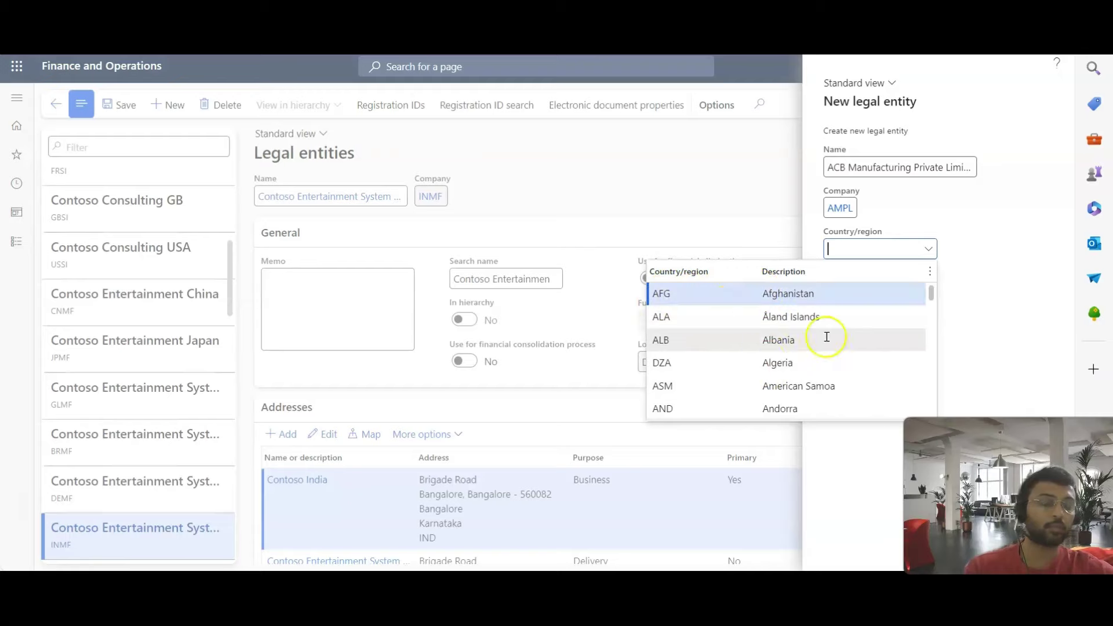
scroll(753, 362, down, 3)
scroll(747, 365, down, 2)
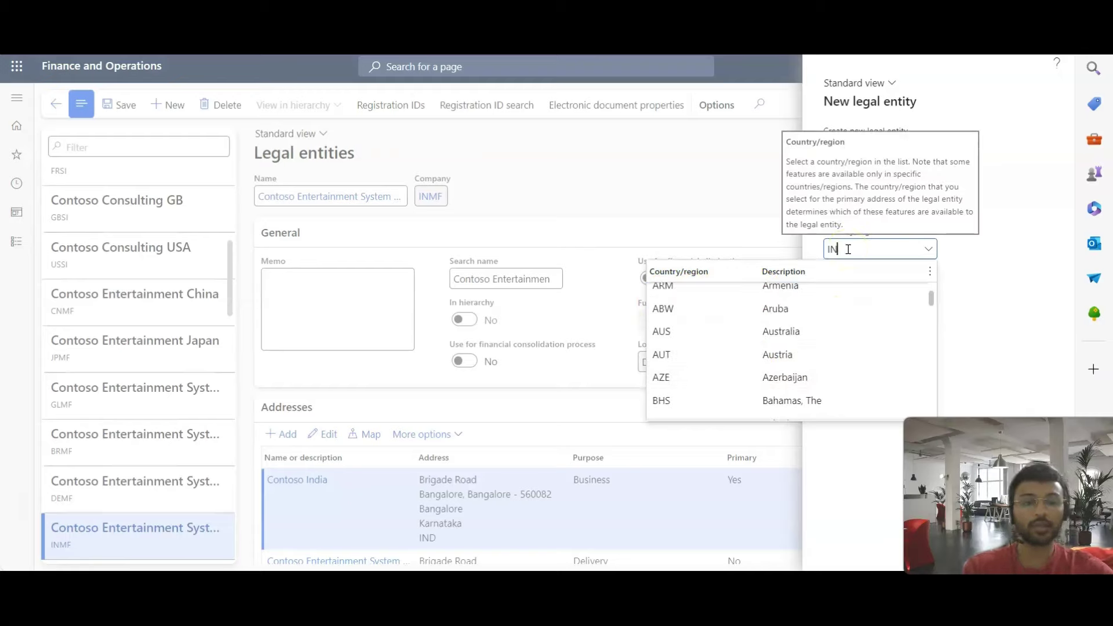
text(D)
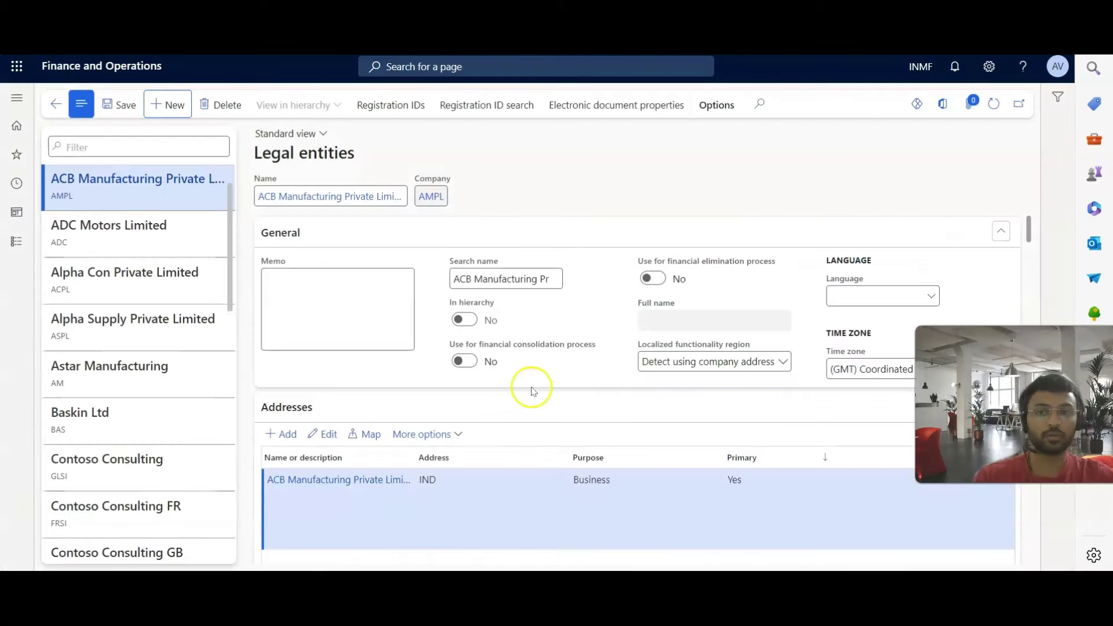
Check the new legal entity's address and look through the list of legal entities for Contoso Entertainment System India
scroll(412, 429, down, 3)
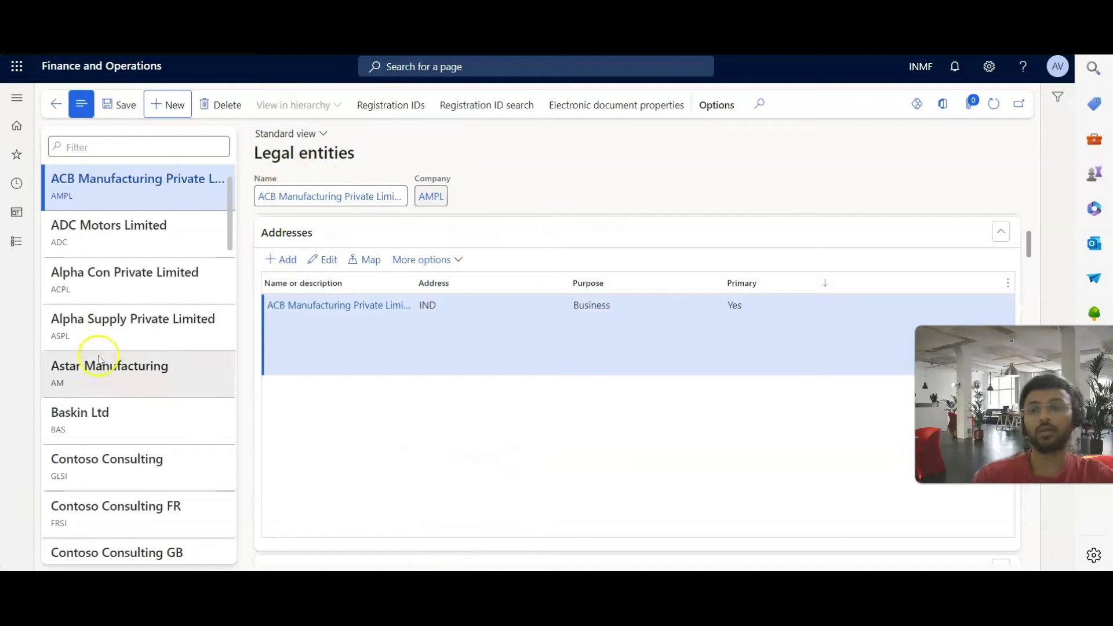
scroll(113, 400, down, 6)
scroll(122, 429, up, 8)
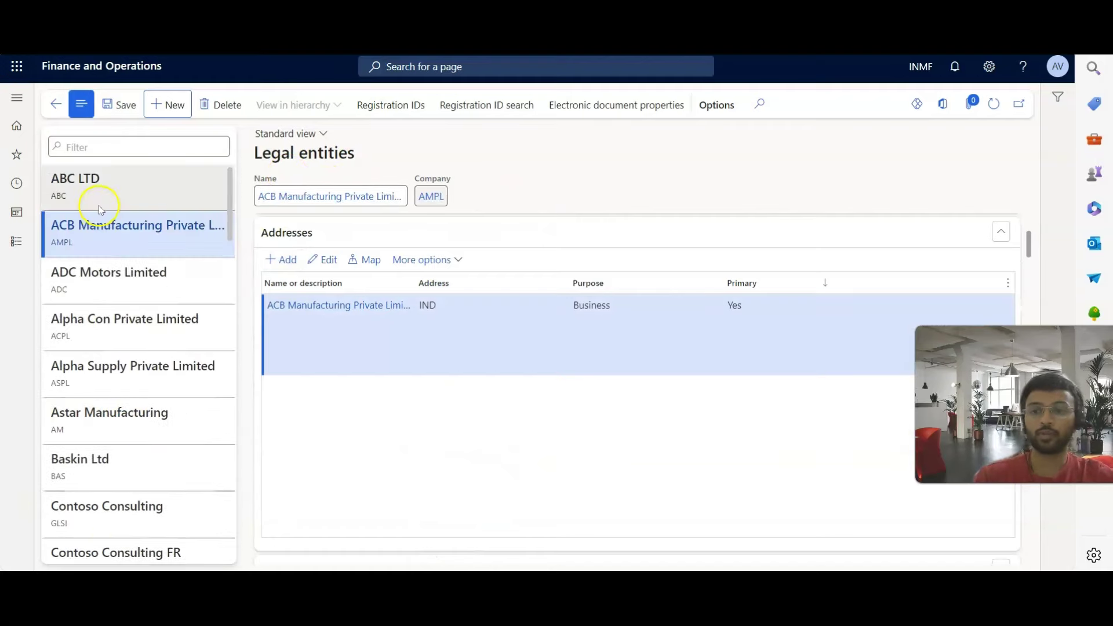
scroll(133, 347, down, 2)
scroll(153, 361, down, 8)
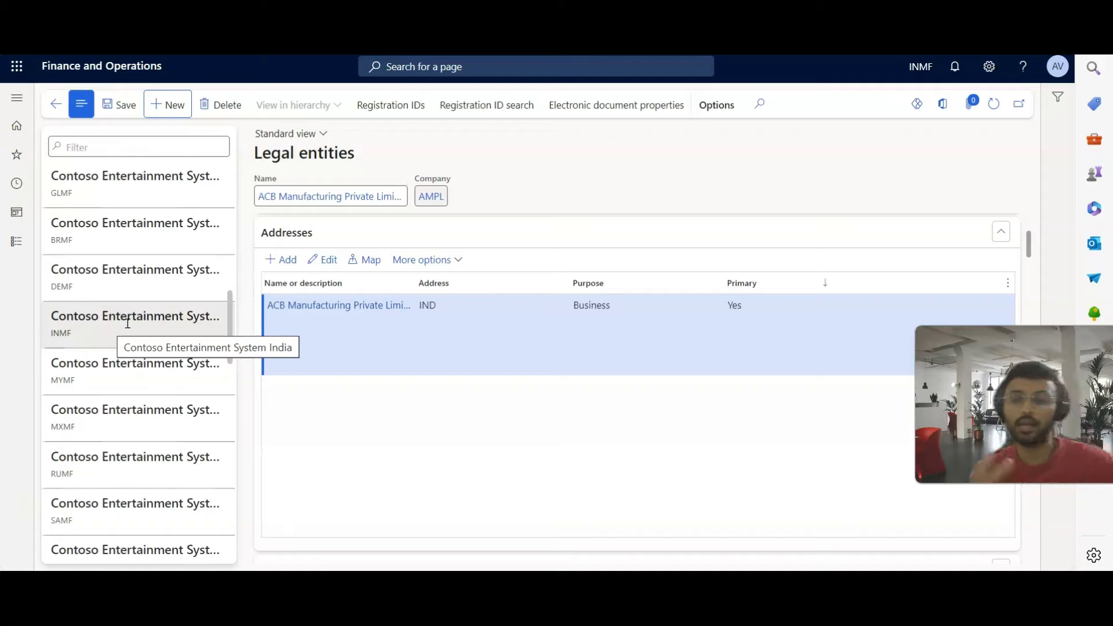
Open the INMF legal entity and review its addresses, contact information, statutory reporting and foreign trade details
click(105, 345)
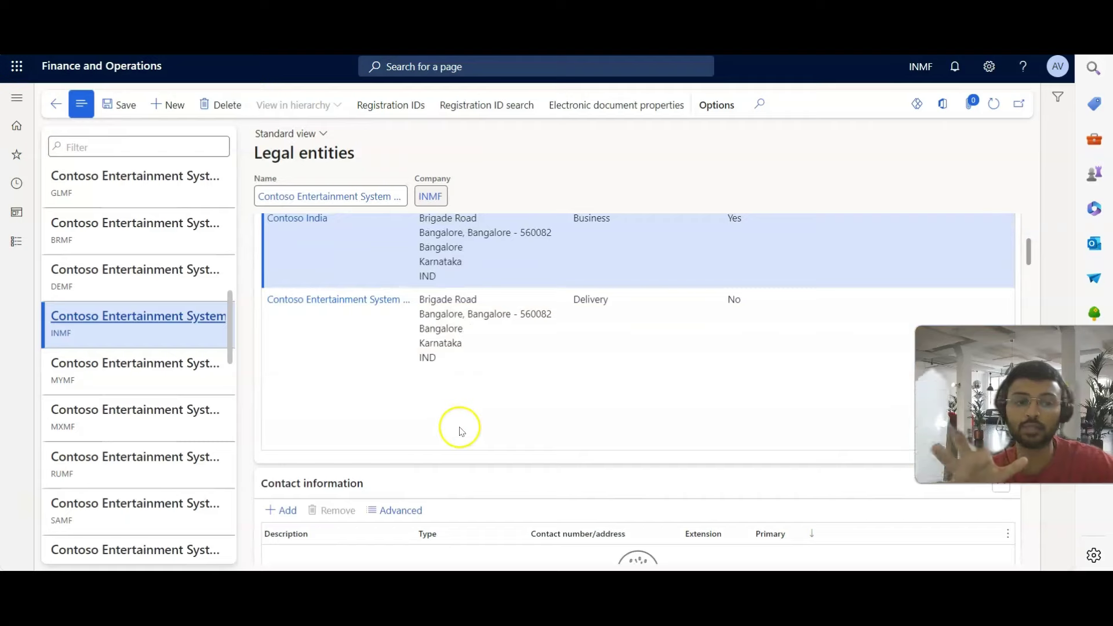
scroll(460, 430, down, 3)
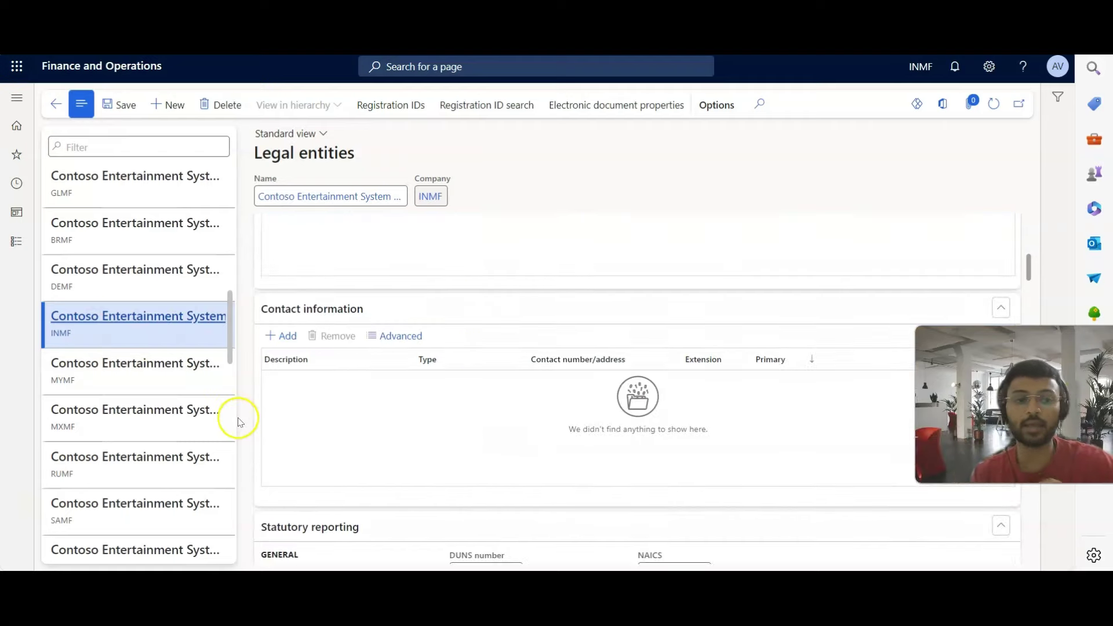
scroll(370, 437, down, 14)
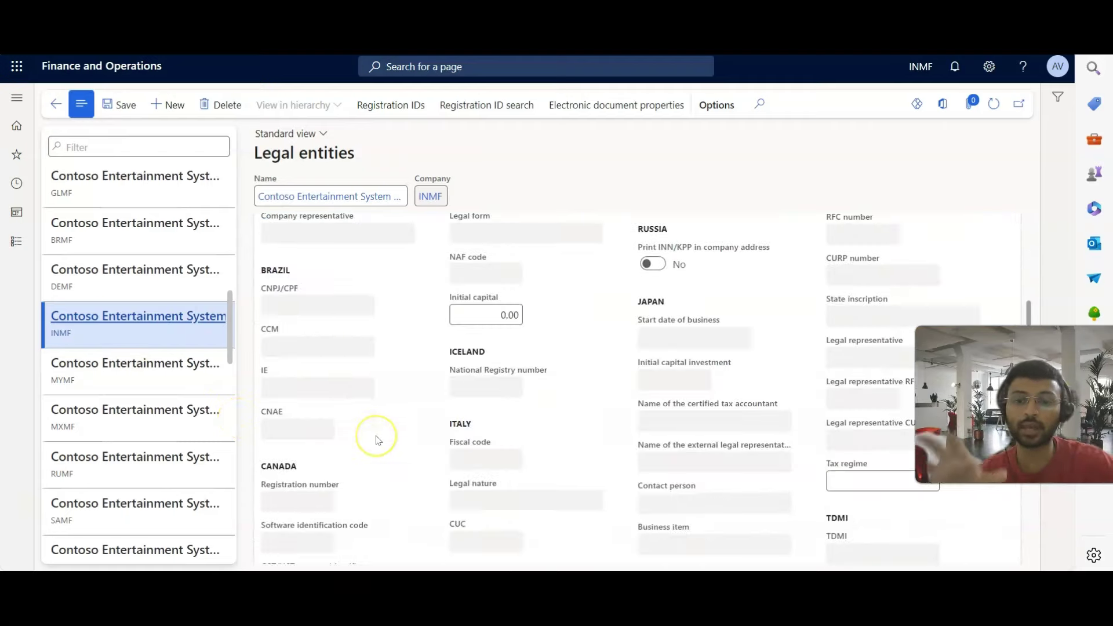
scroll(377, 440, down, 8)
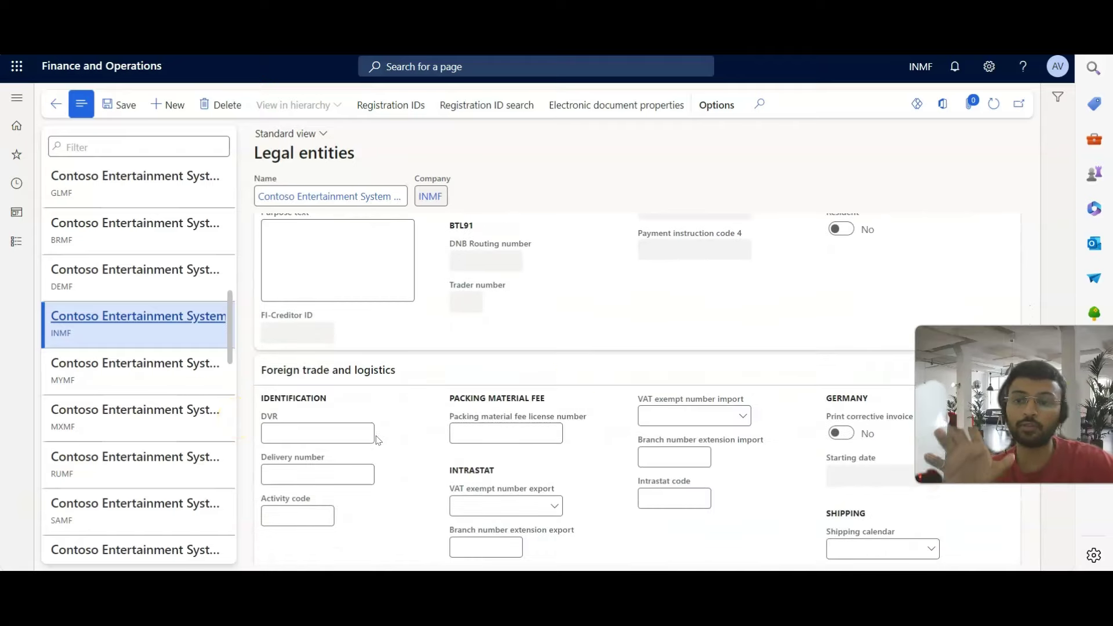
scroll(522, 317, up, 20)
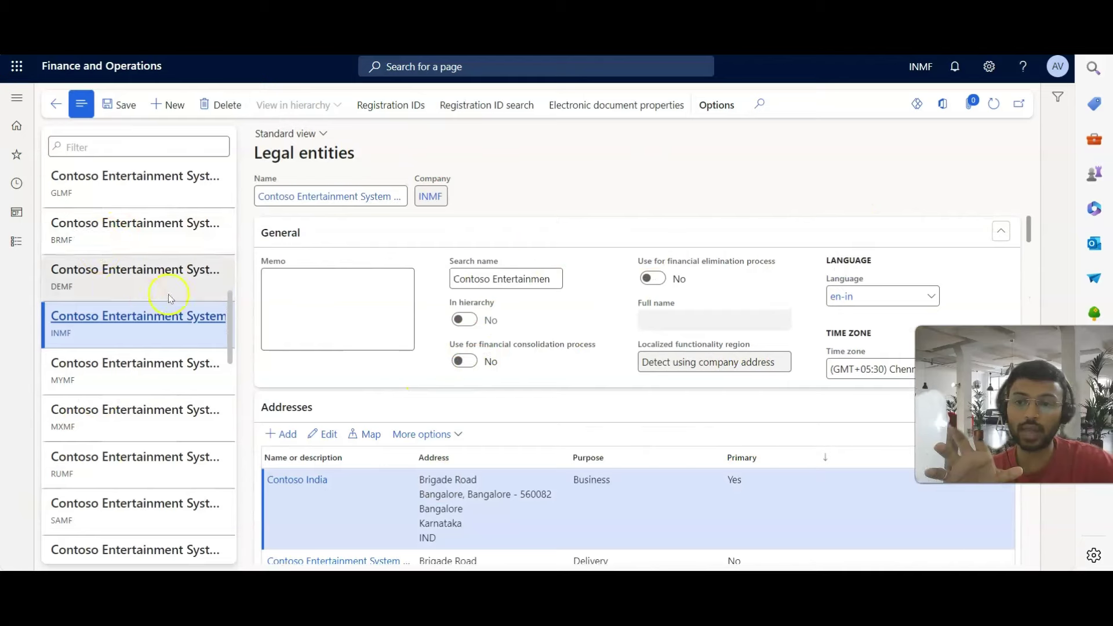
scroll(497, 428, down, 5)
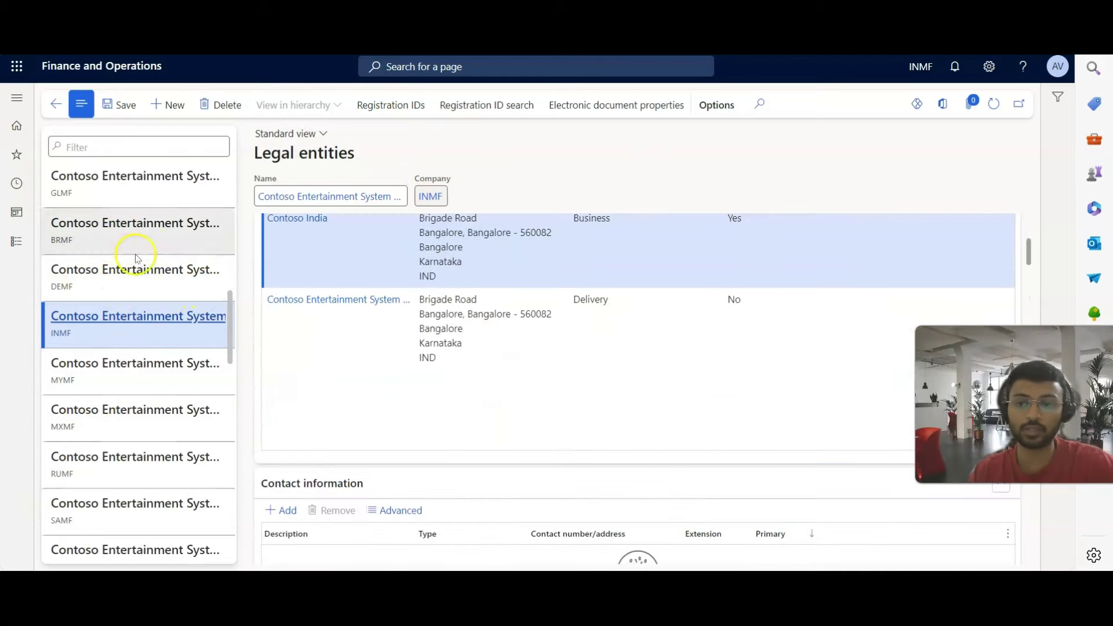
Look through the other legal entities in the list, from the Contoso companies back to ACB Manufacturing Private Limited
click(139, 276)
scroll(139, 348, down, 3)
click(231, 521)
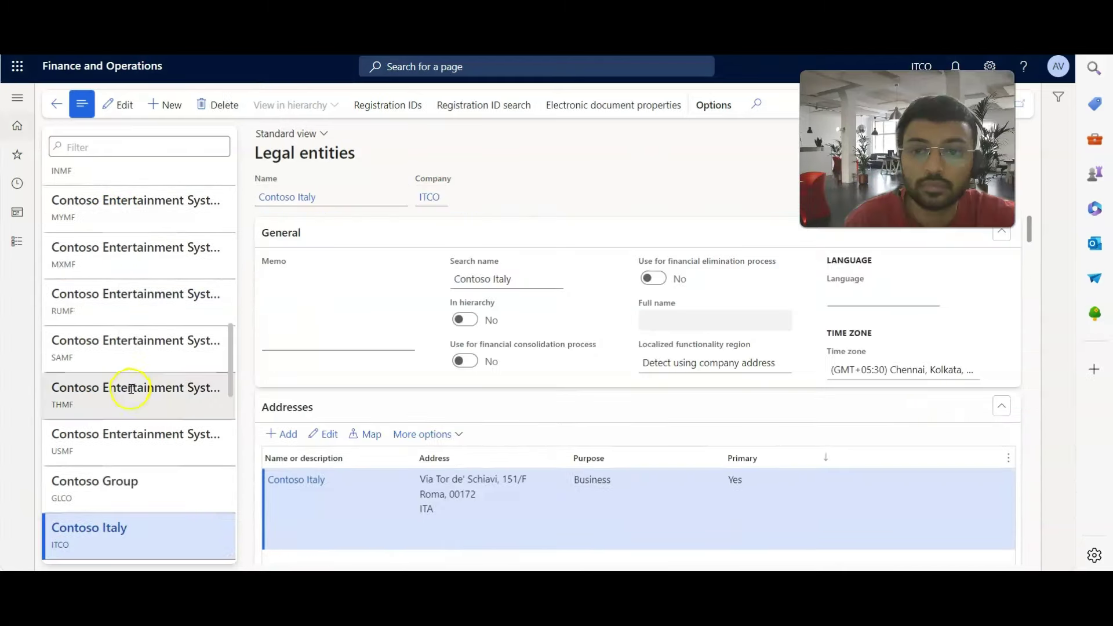
scroll(169, 397, up, 8)
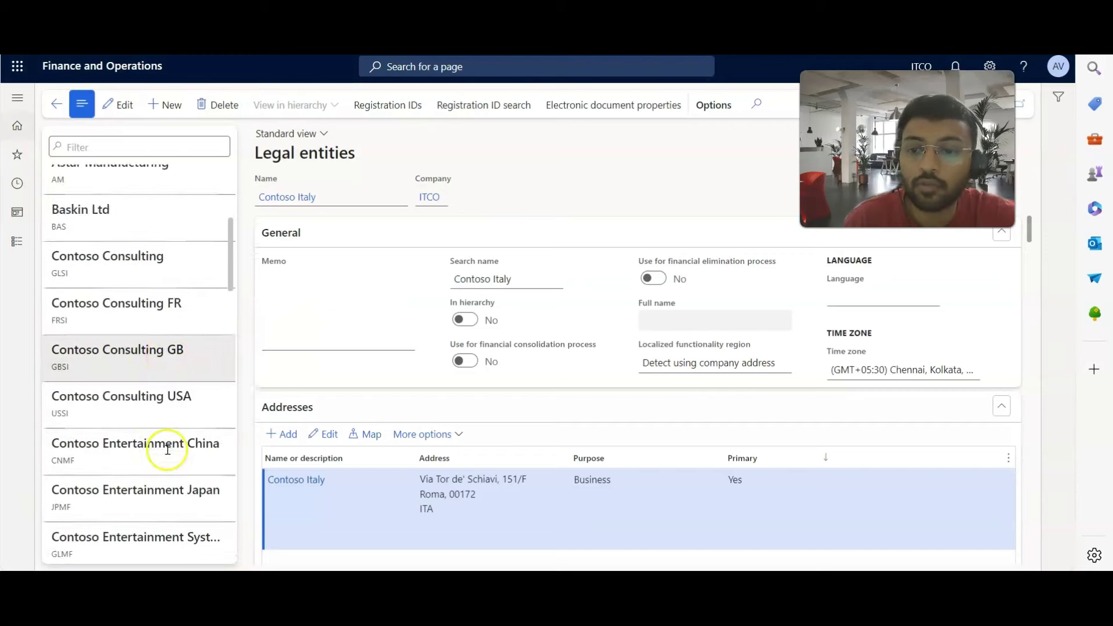
scroll(167, 447, down, 5)
scroll(164, 476, down, 5)
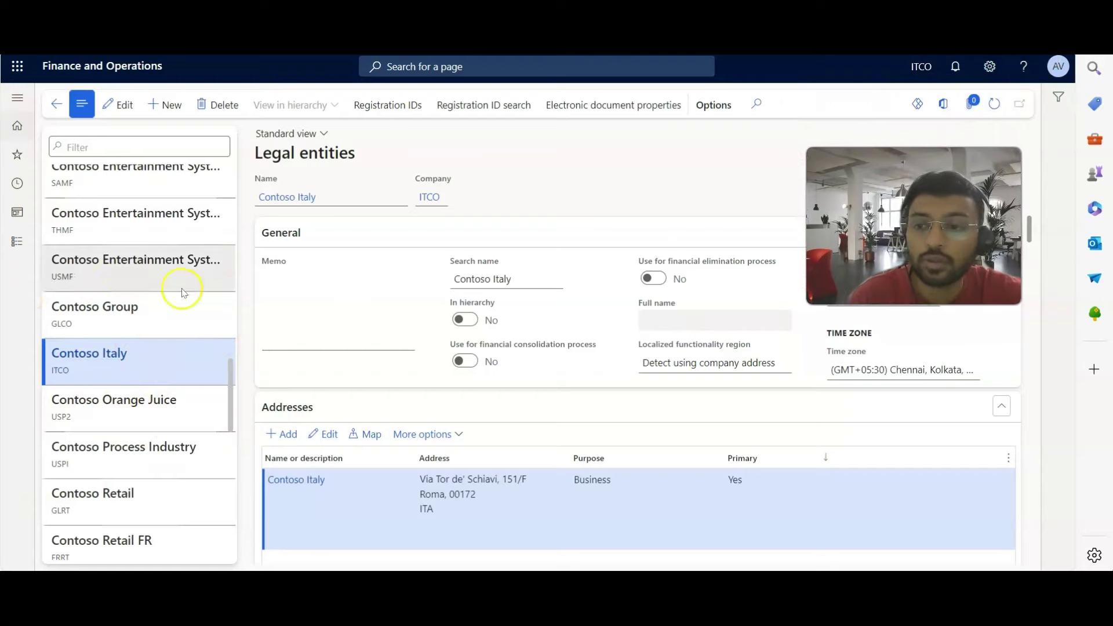
scroll(167, 328, up, 4)
scroll(162, 324, up, 5)
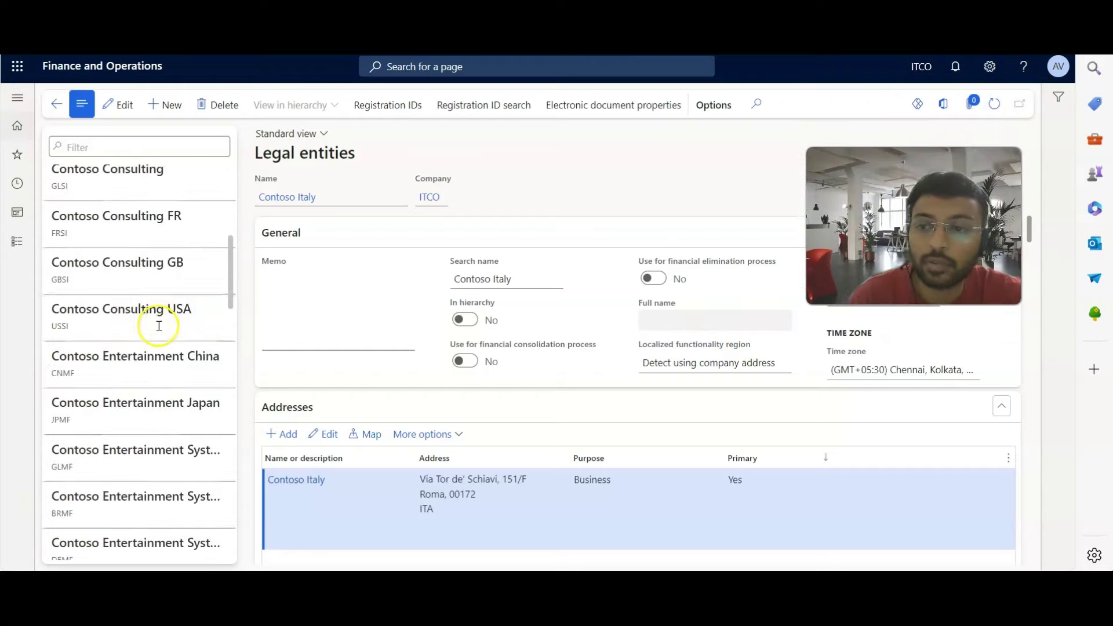
scroll(145, 329, down, 5)
scroll(142, 327, up, 5)
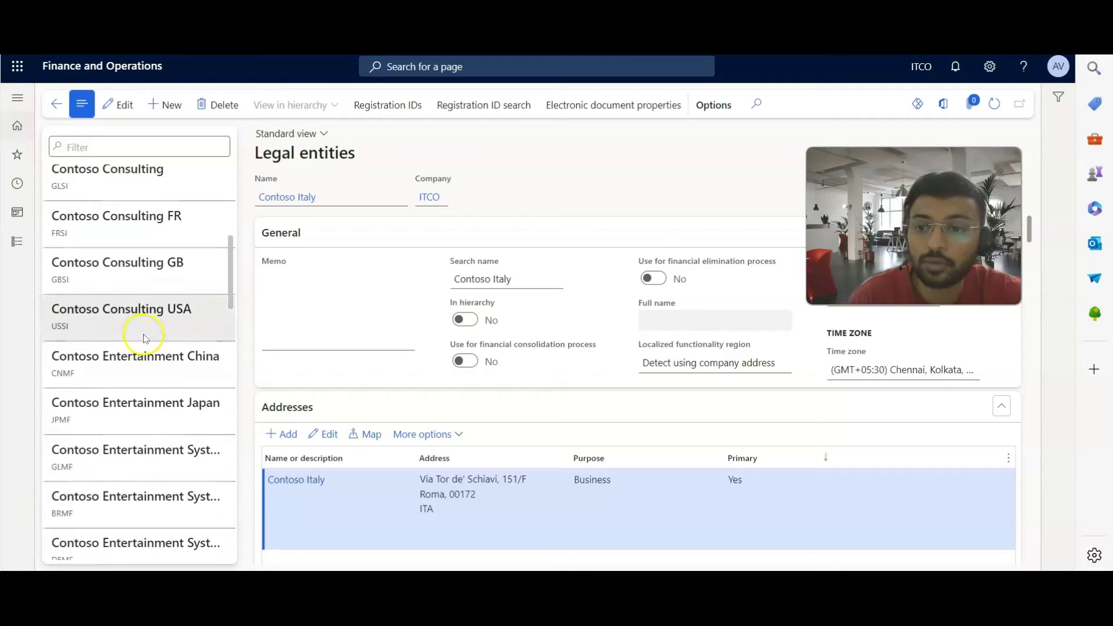
scroll(156, 400, down, 2)
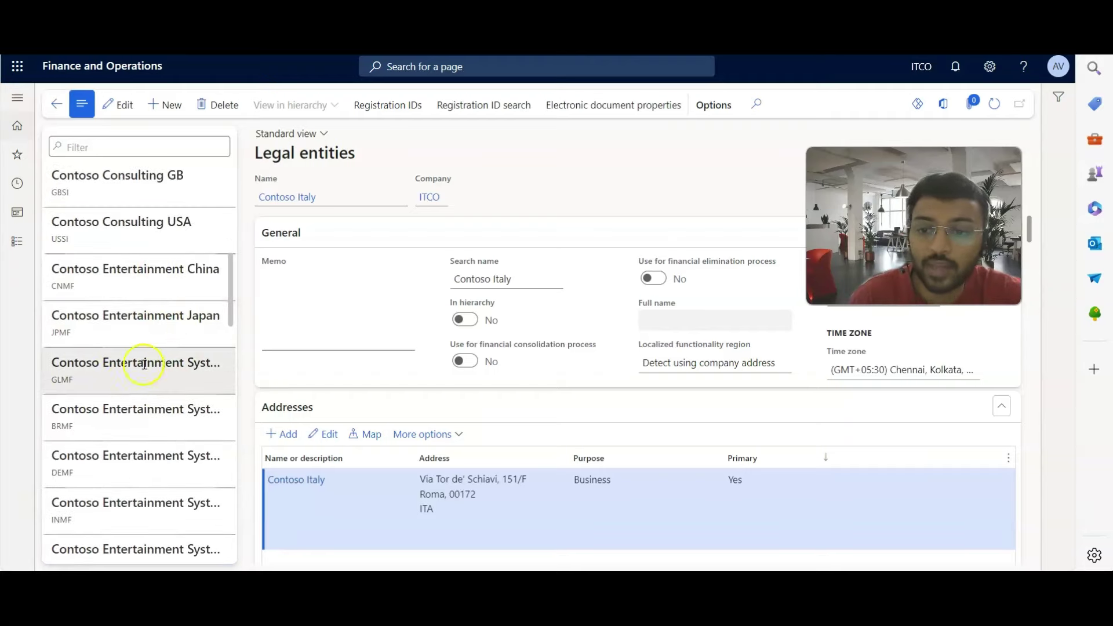
scroll(145, 406, down, 4)
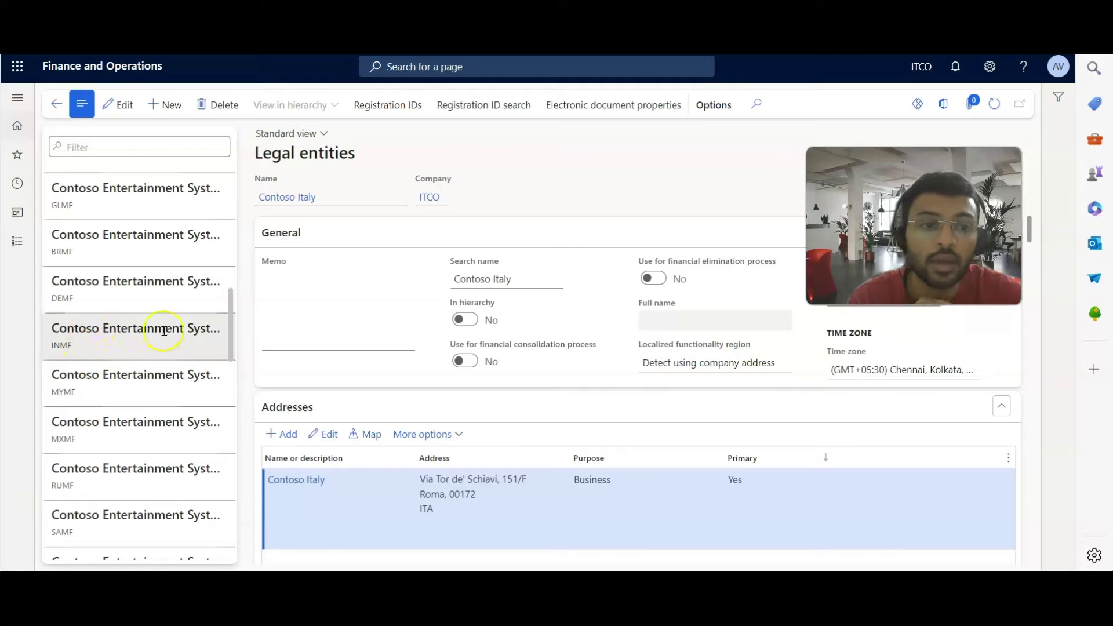
scroll(137, 398, up, 10)
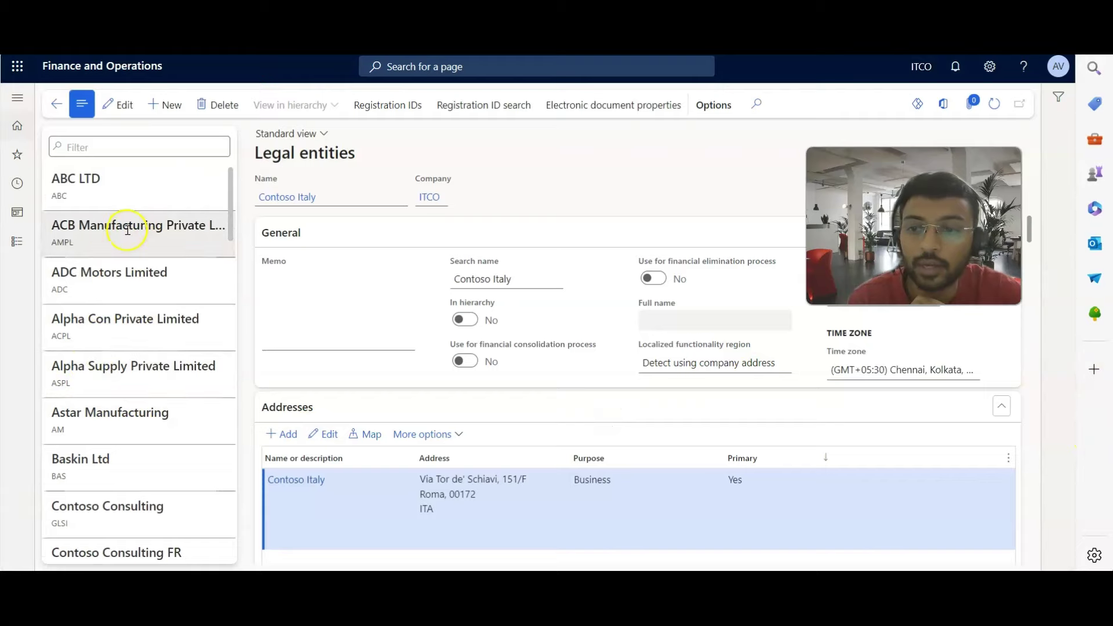
Open the ACB Manufacturing Private Limited legal entity for editing and check its hierarchy and financial consolidation options
click(126, 237)
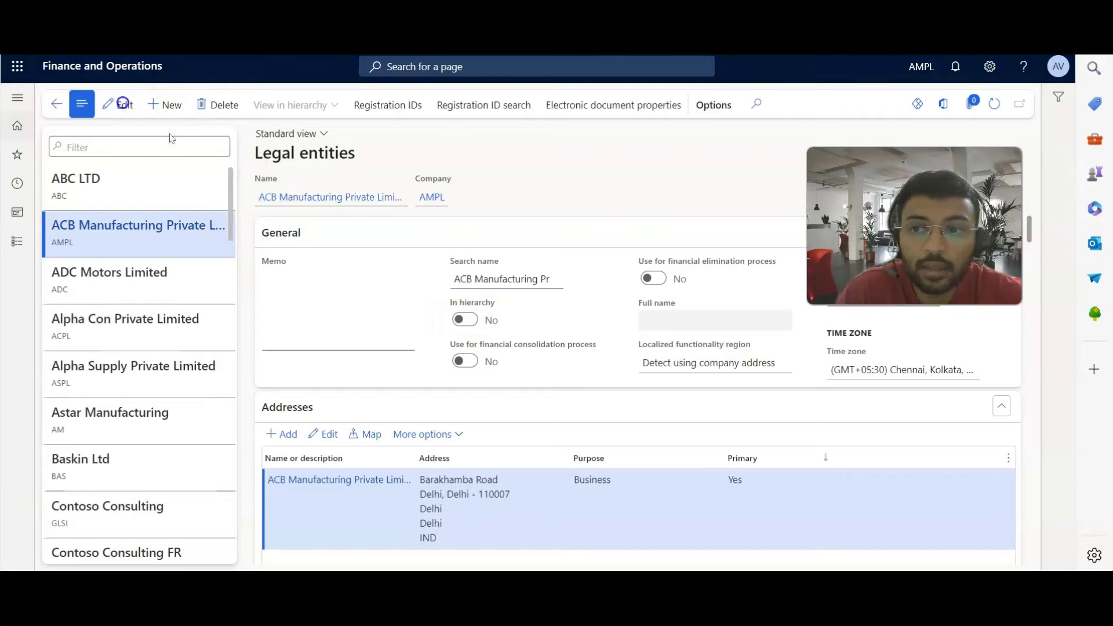
click(118, 104)
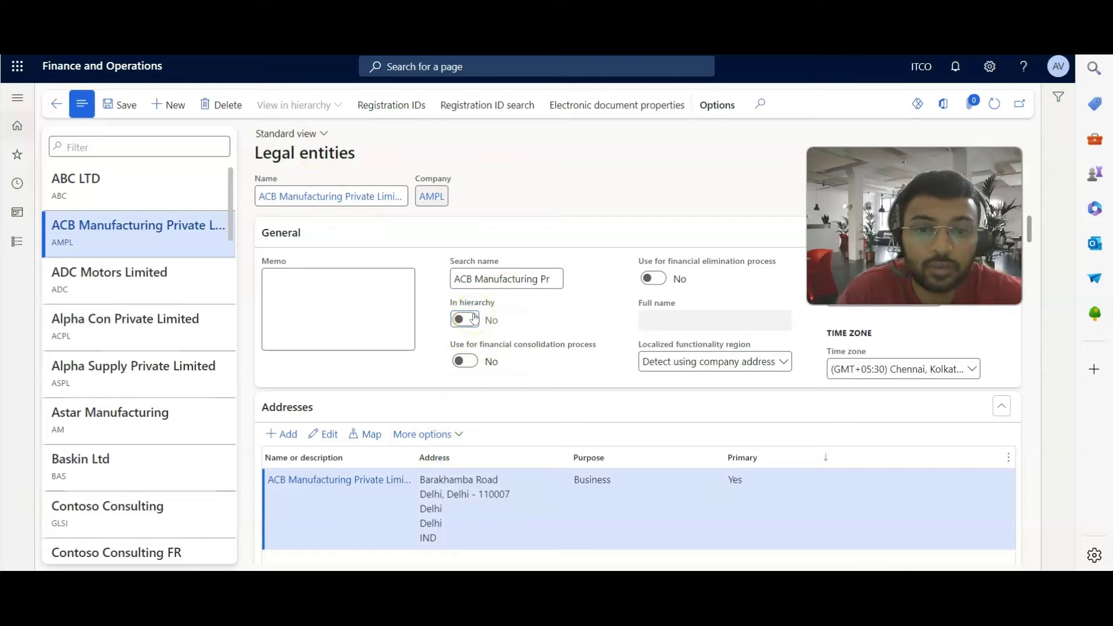
scroll(459, 363, down, 1)
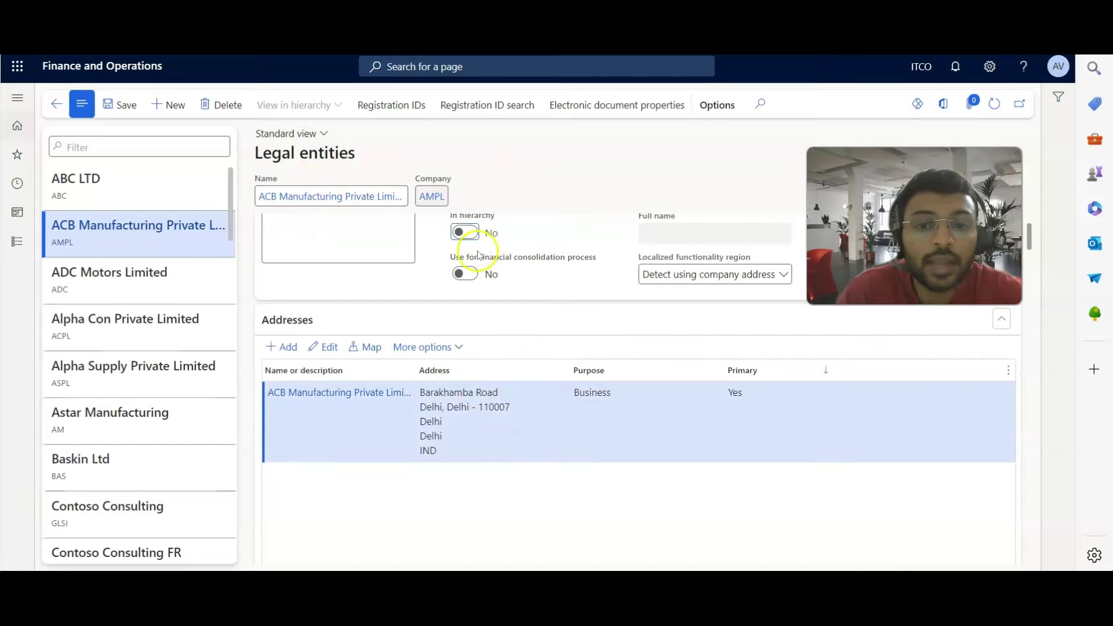
scroll(487, 283, up, 1)
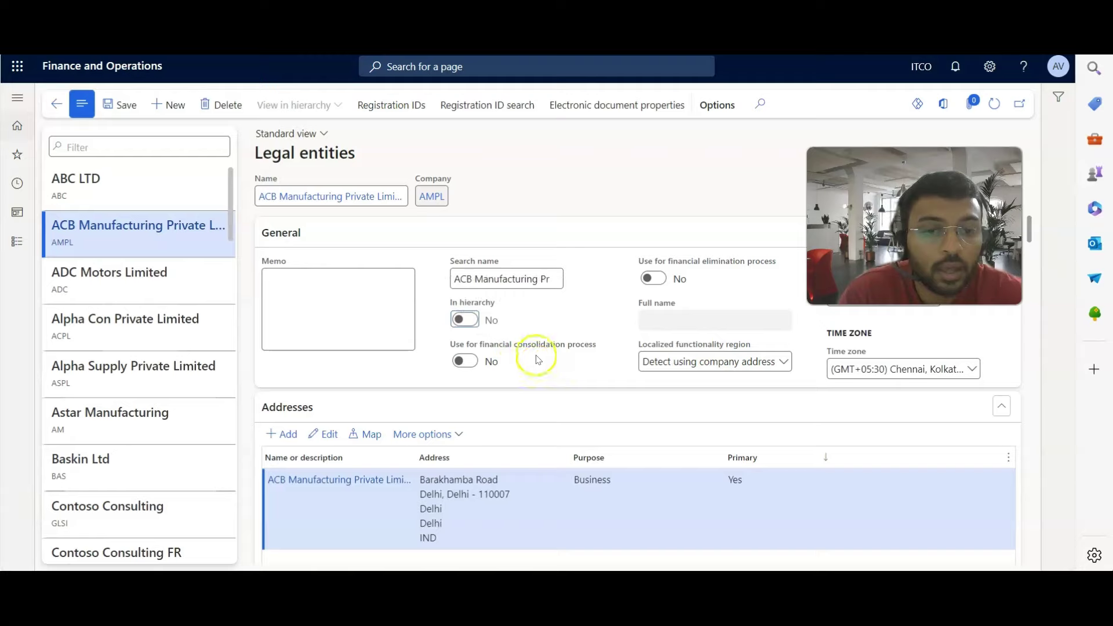
click(465, 365)
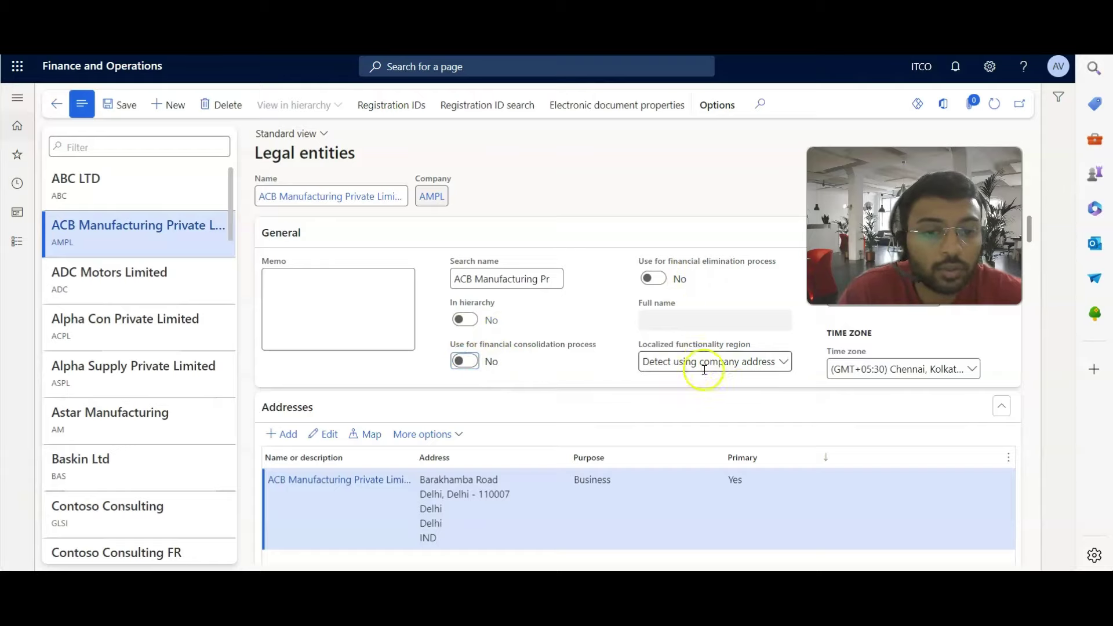
Set the legal entity's language to en-in and its time zone to (GMT+05:30) Chennai, Kolkata, Mumbai, New Delhi
scroll(822, 407, down, 1)
scroll(823, 407, down, 4)
scroll(844, 402, up, 5)
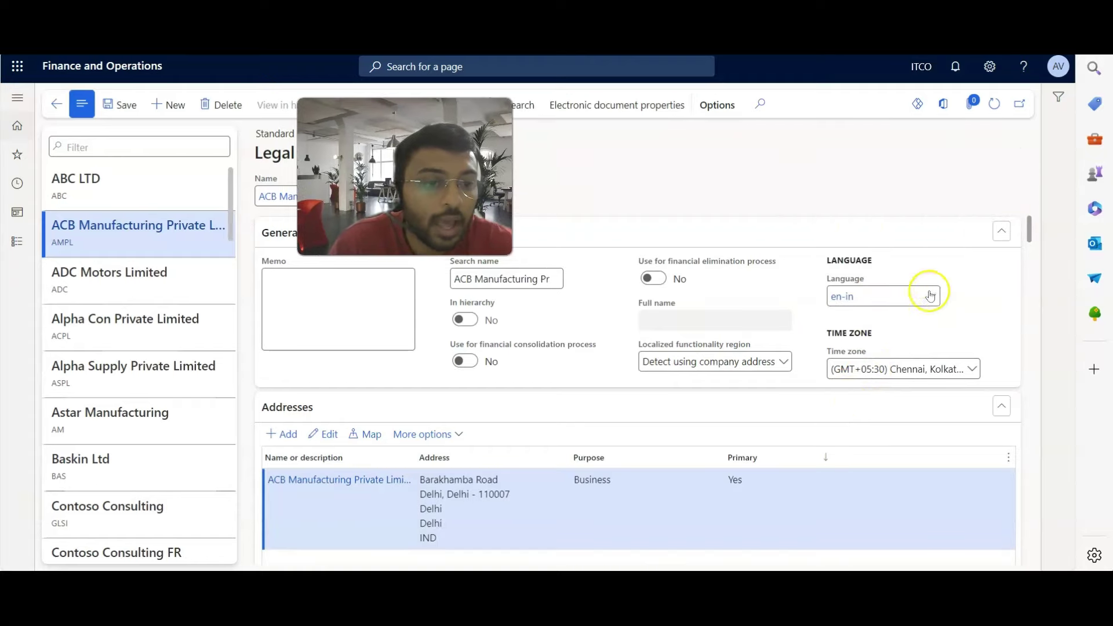
click(931, 296)
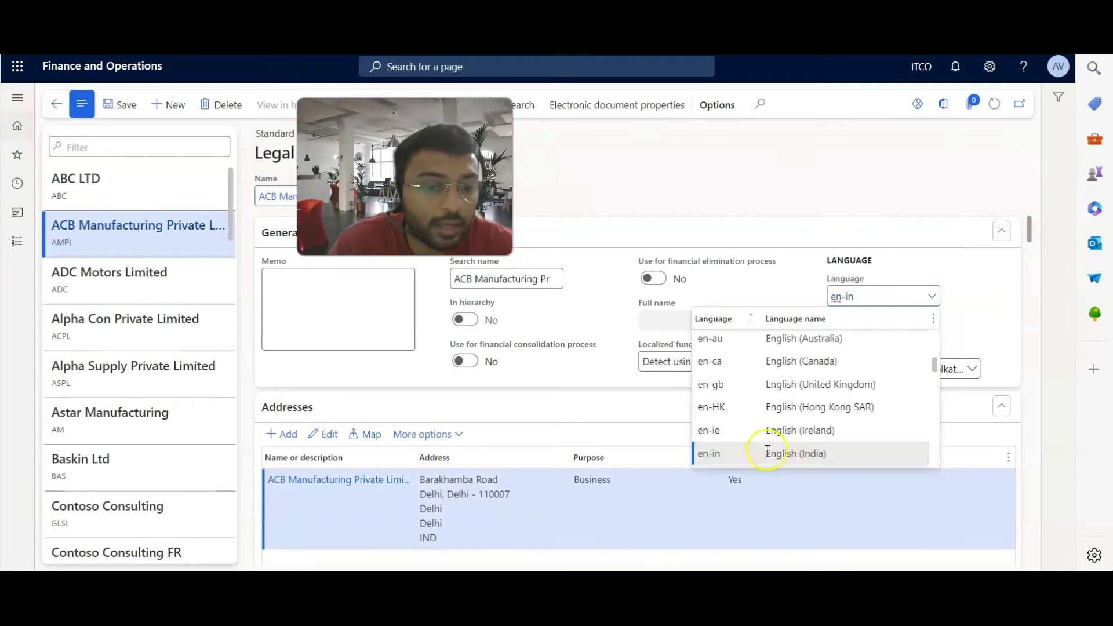
click(793, 455)
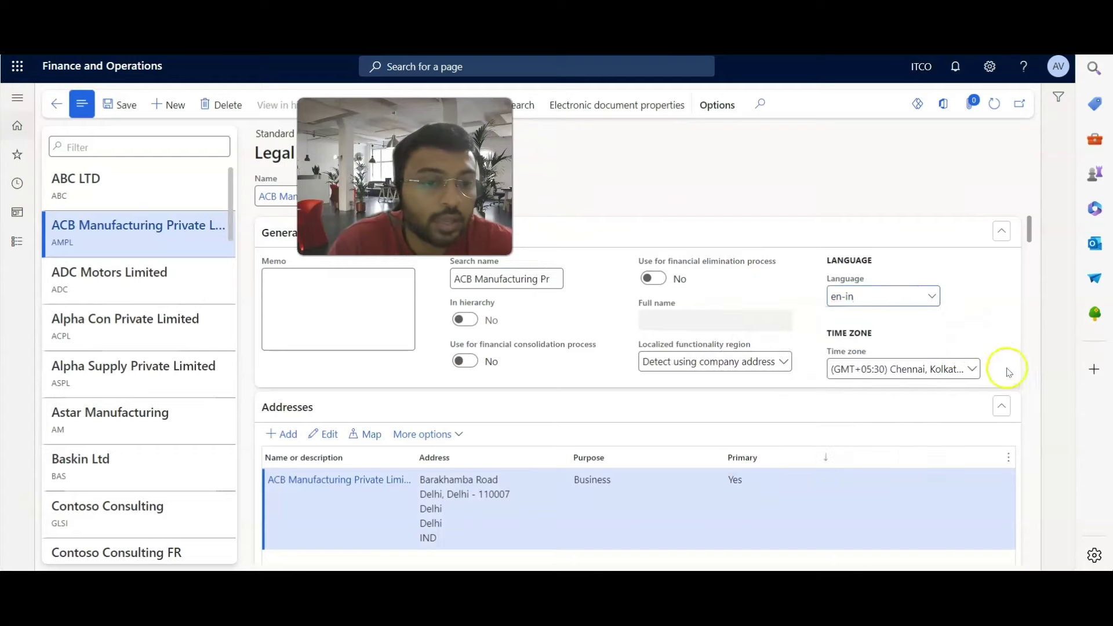
click(971, 369)
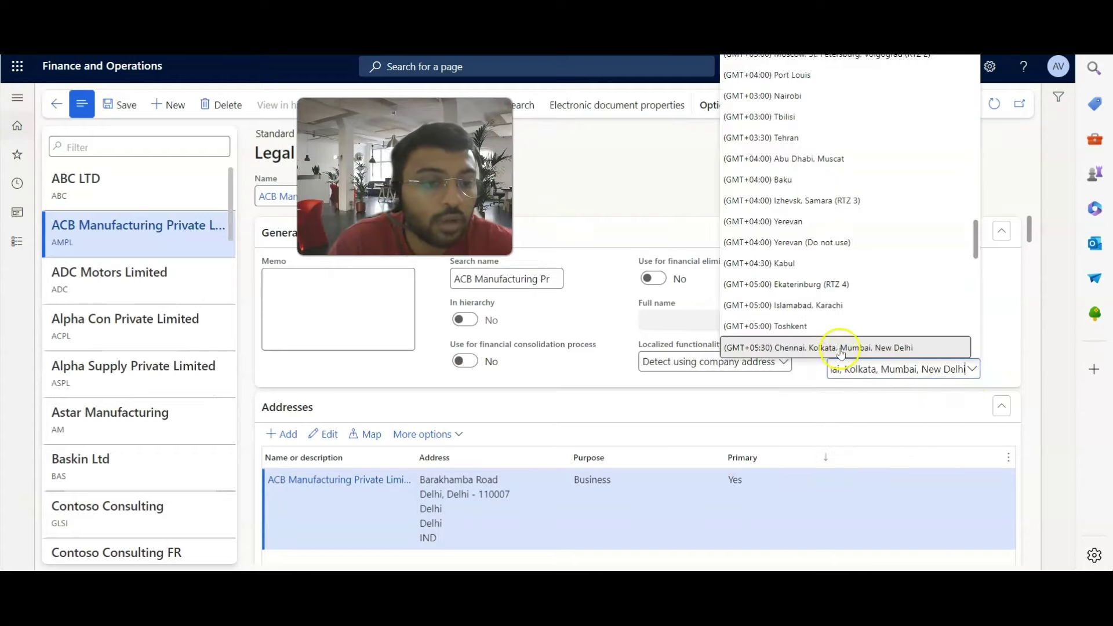
click(772, 350)
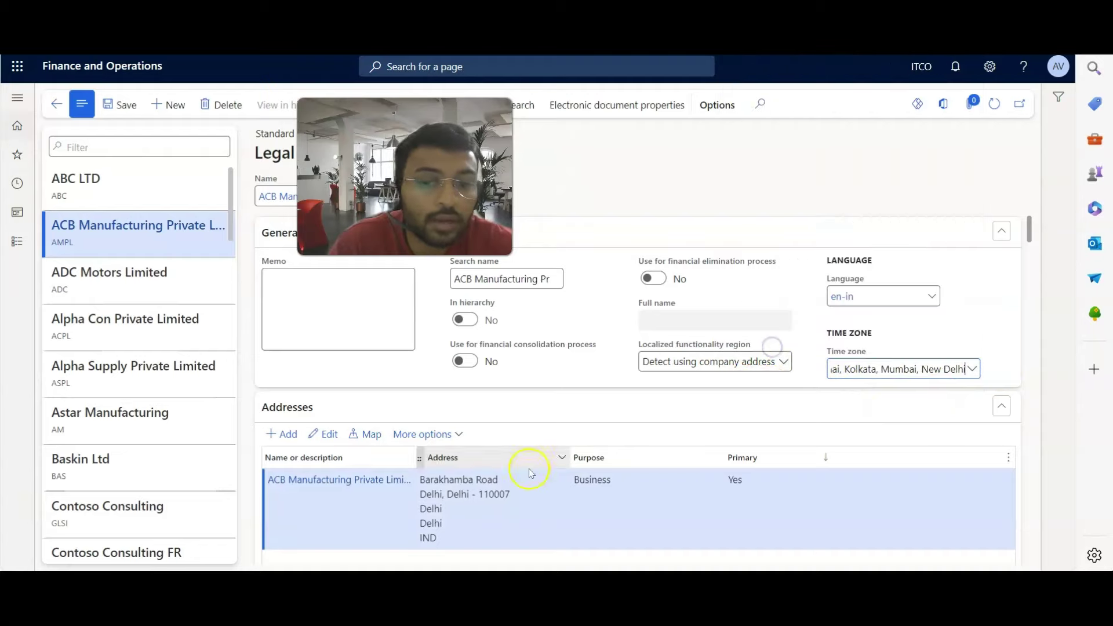
Open the legal entity's primary address for editing, look through the available purpose roles and select Business as its purpose
click(324, 434)
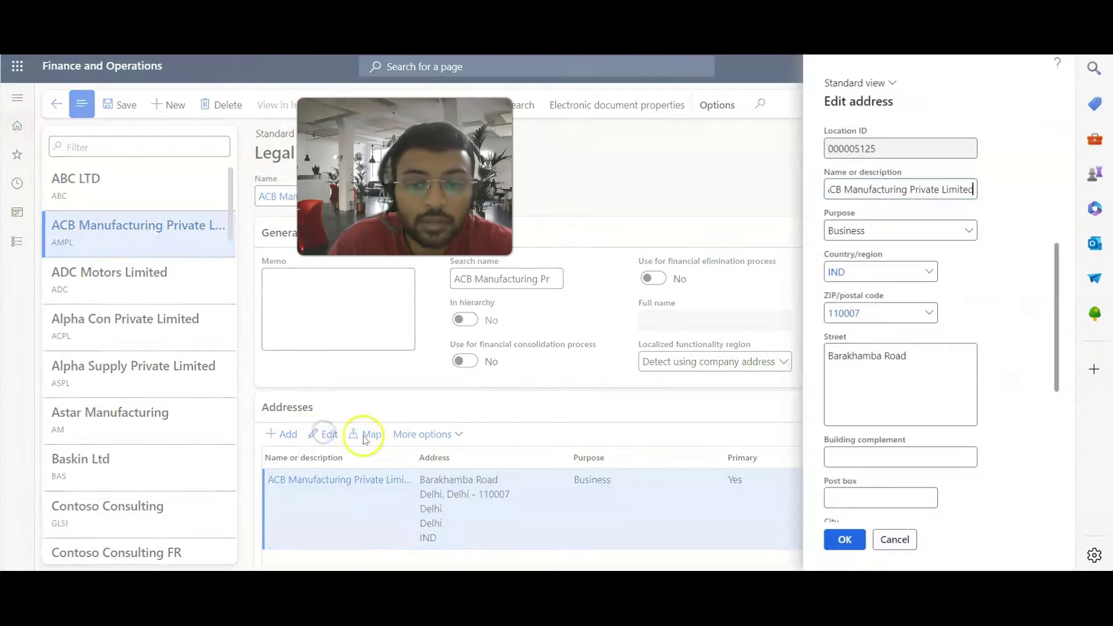
click(834, 190)
drag(878, 194, 993, 206)
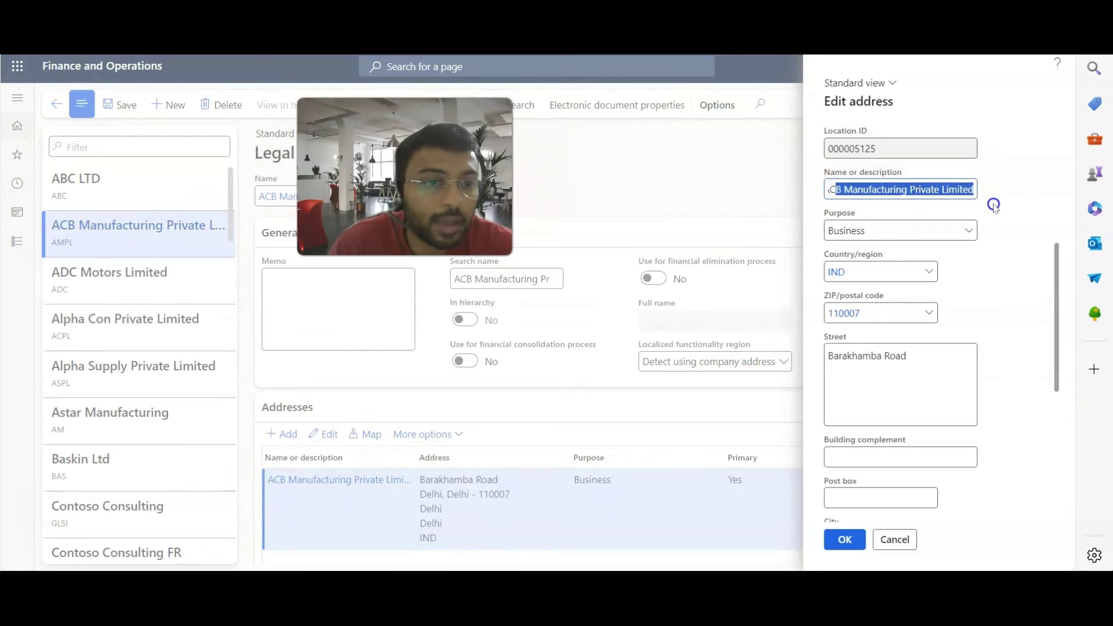
drag(856, 189, 789, 188)
click(947, 230)
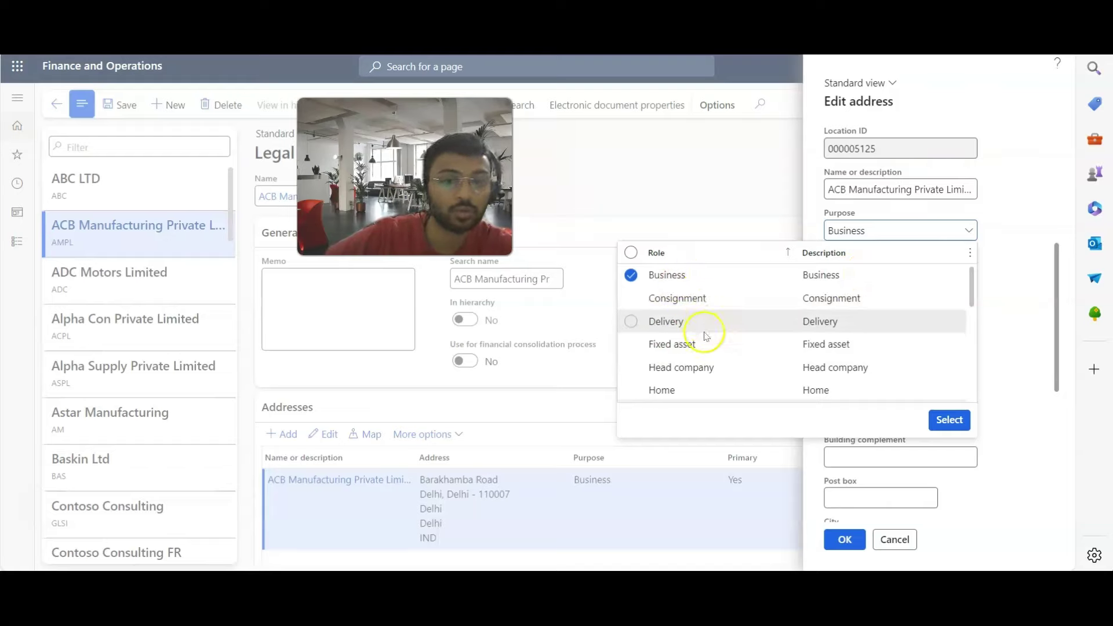
click(631, 321)
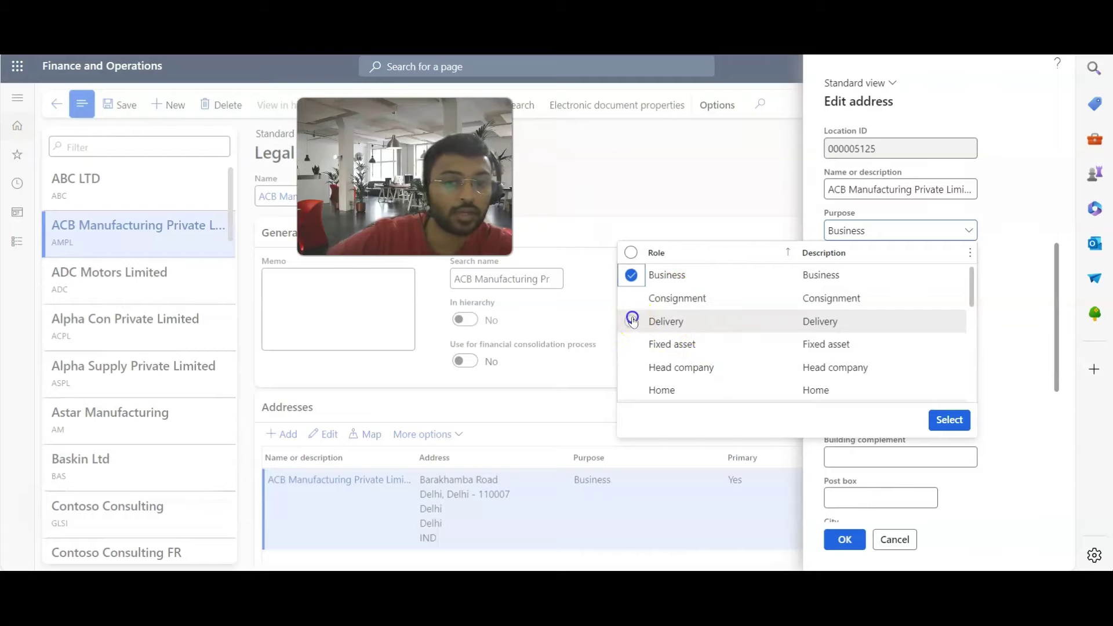
scroll(631, 331, down, 3)
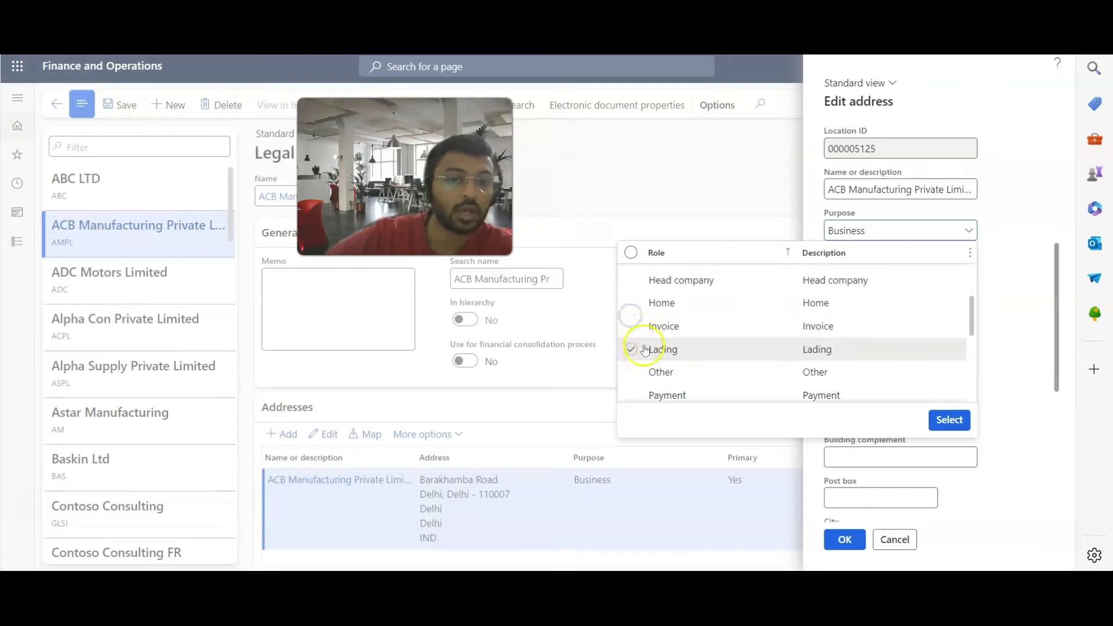
click(628, 283)
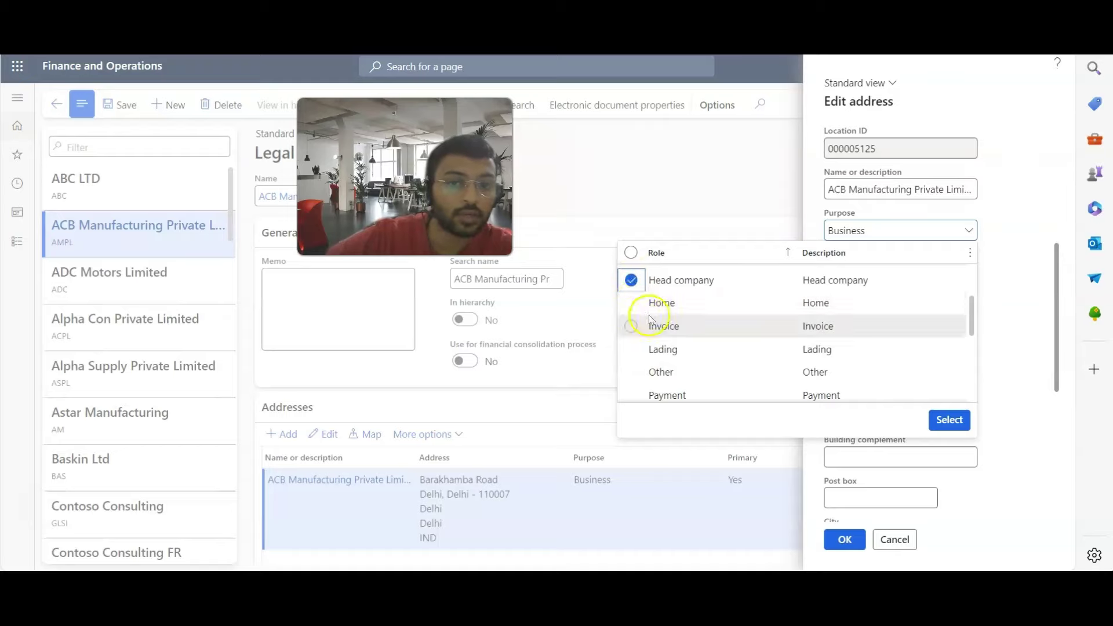
click(632, 281)
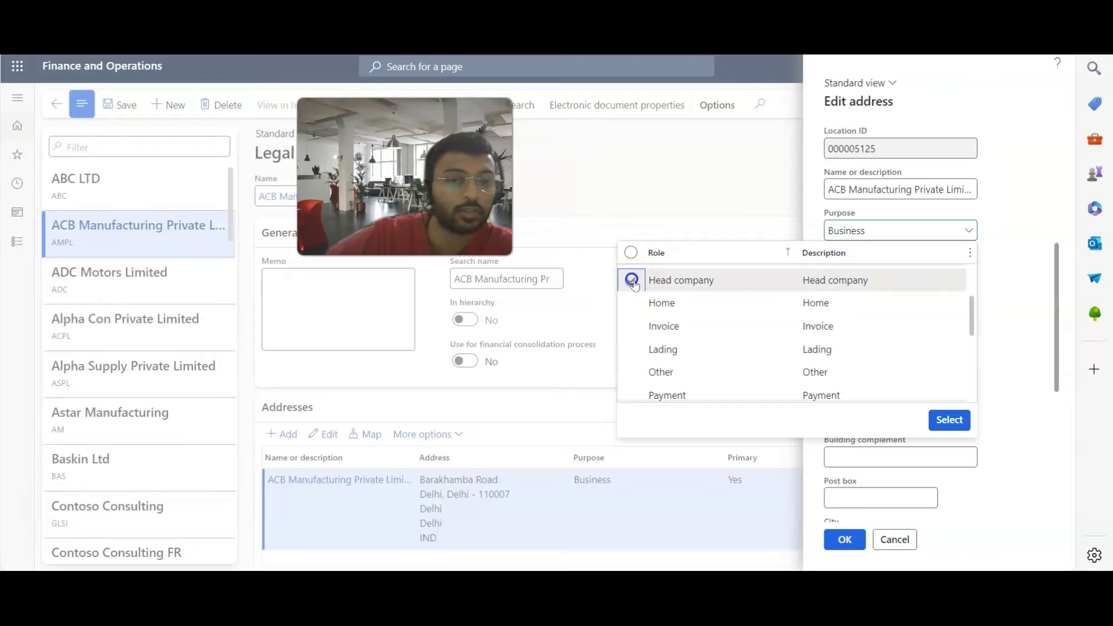
scroll(695, 342, up, 2)
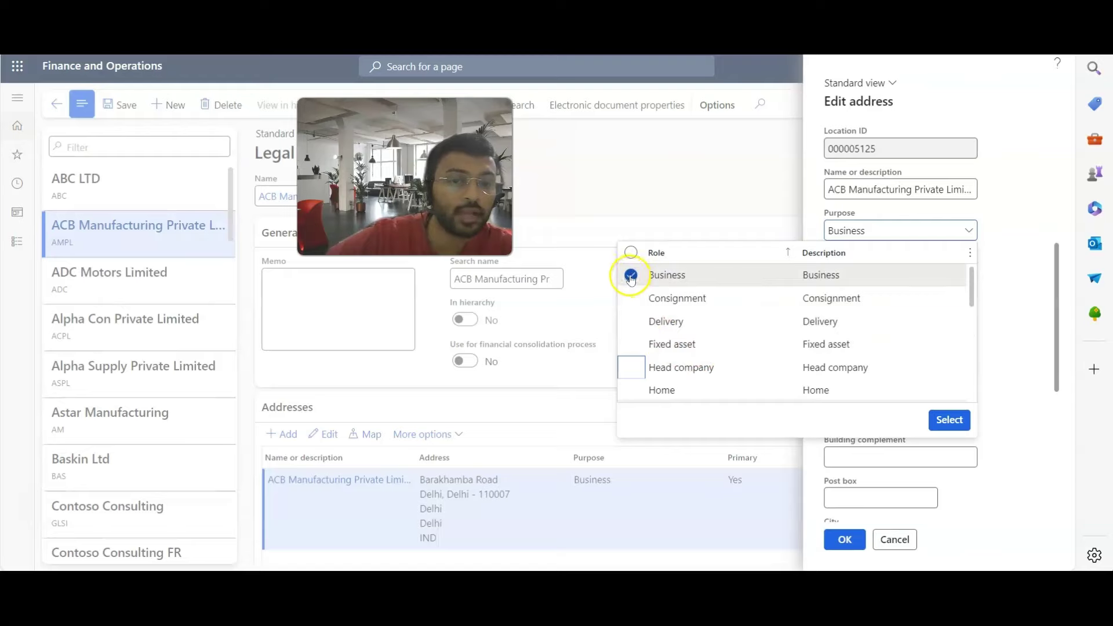
click(948, 421)
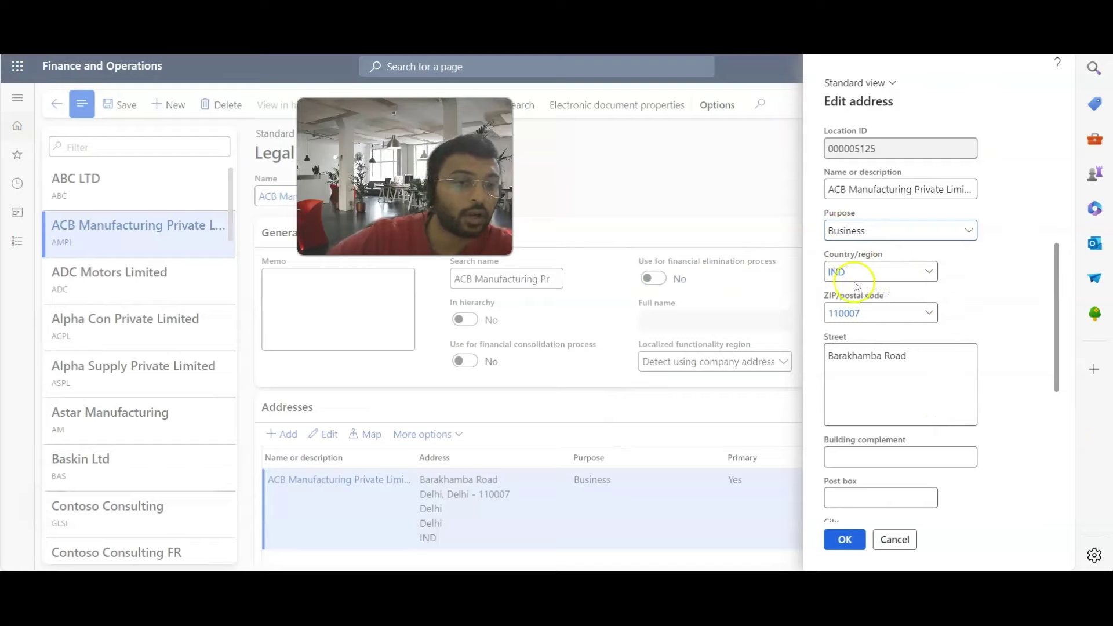
Choose the Delhi postal code for the address, check its city, district, state, county and primary settings, and accept the address
click(931, 313)
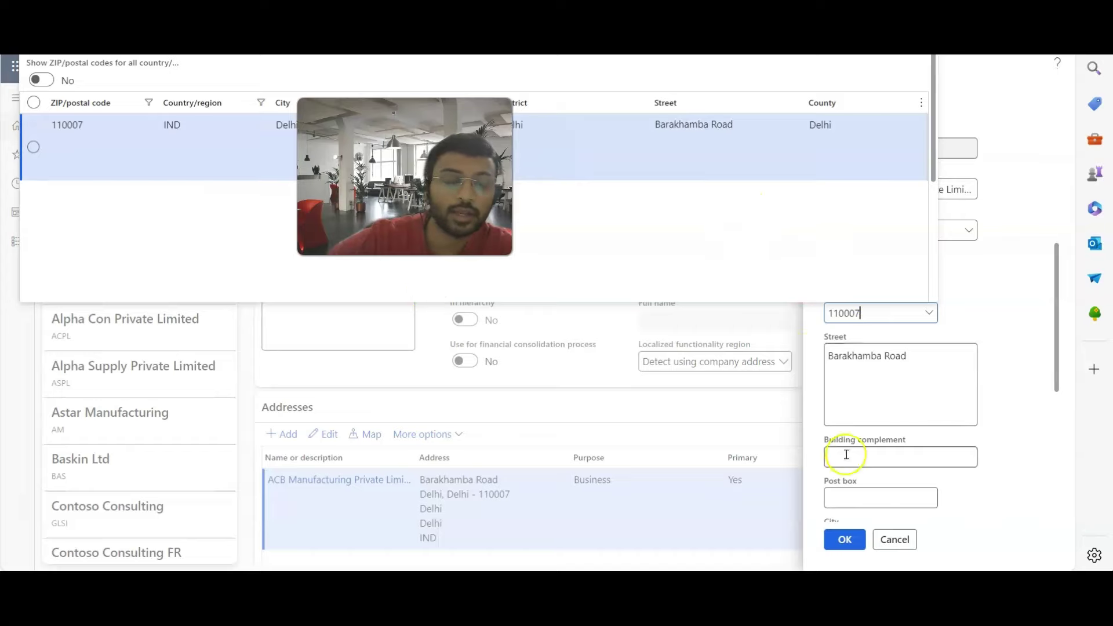
click(772, 154)
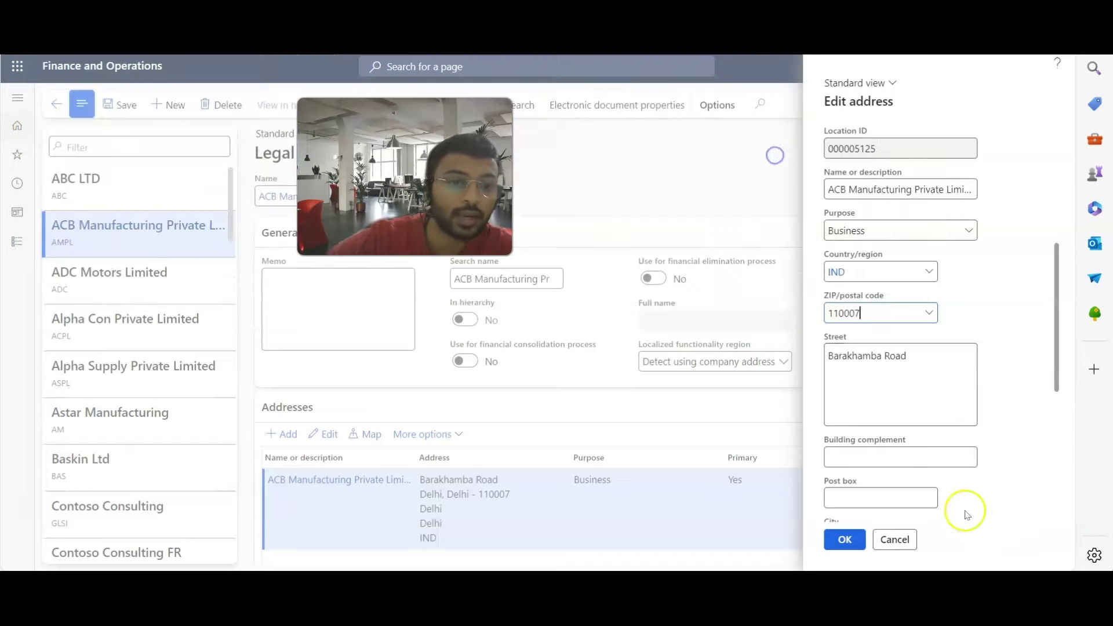
scroll(834, 489, down, 4)
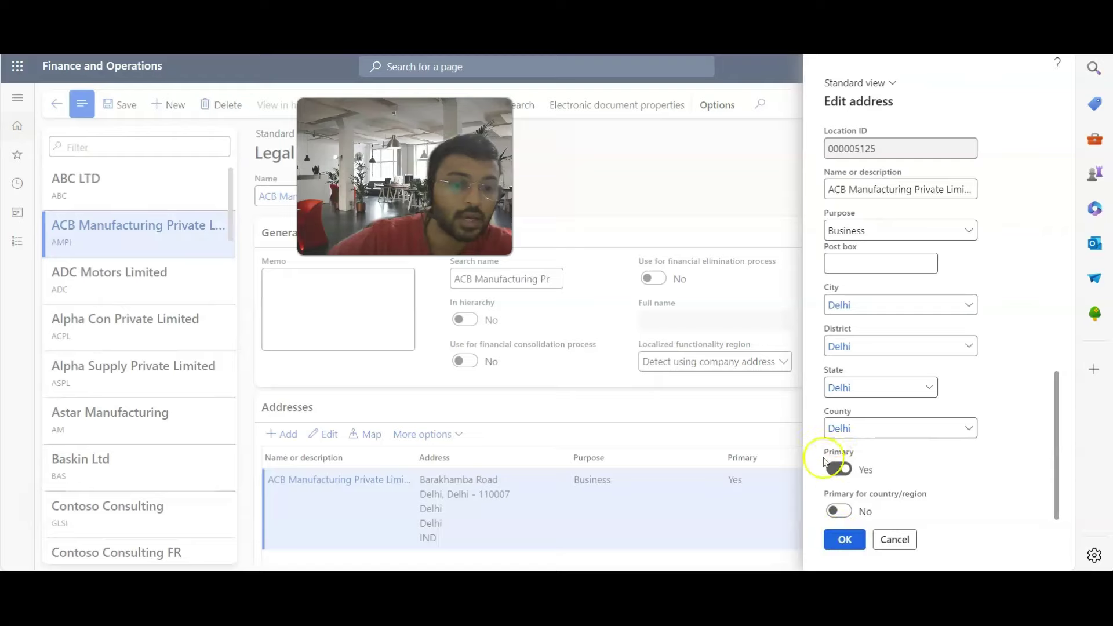
scroll(844, 343, up, 2)
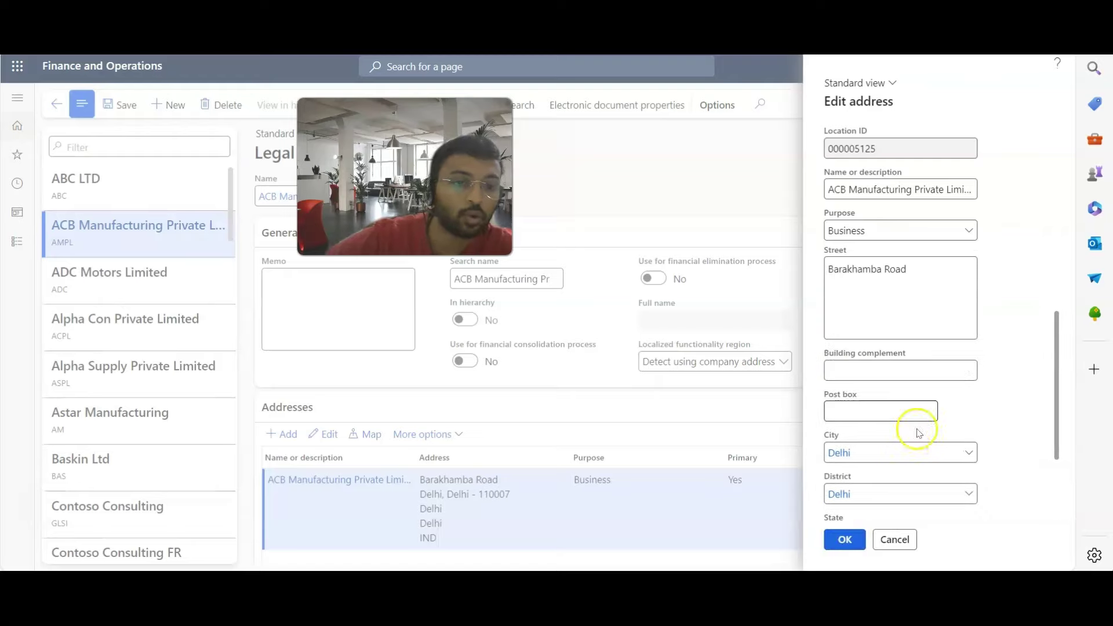
scroll(915, 441, down, 2)
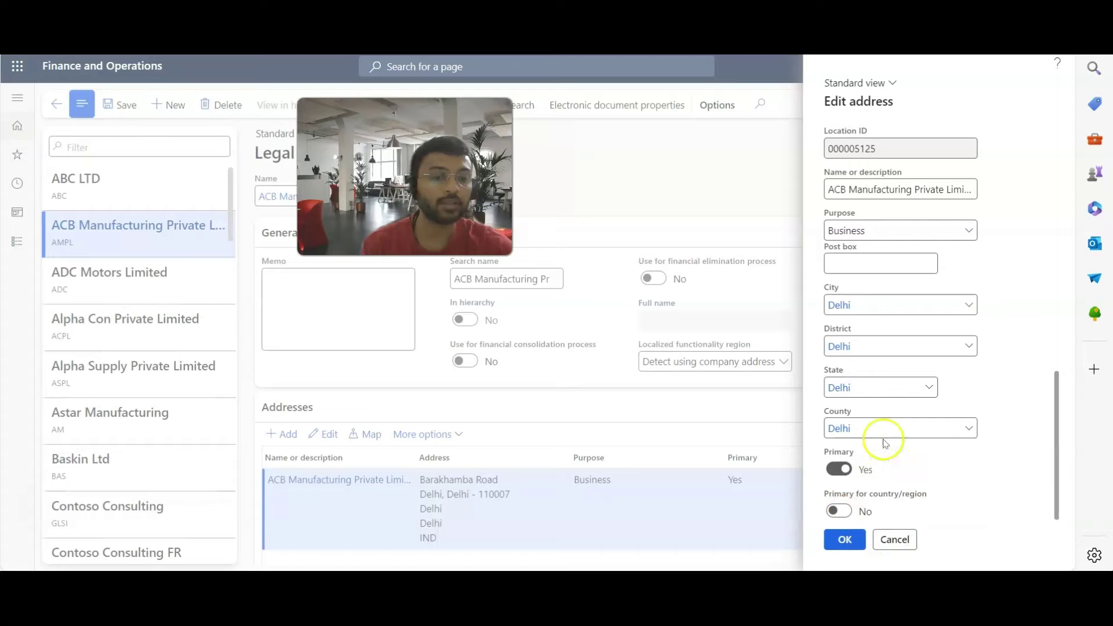
click(841, 538)
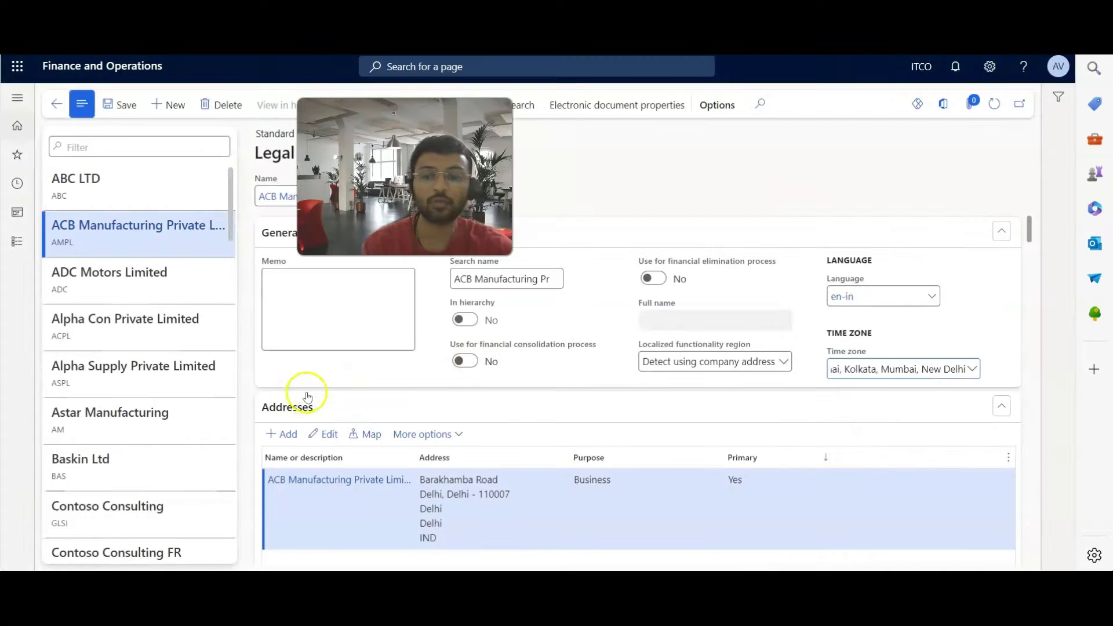
Reopen the primary address to examine its country and postal code fields, and leave it without changes
scroll(318, 423, down, 2)
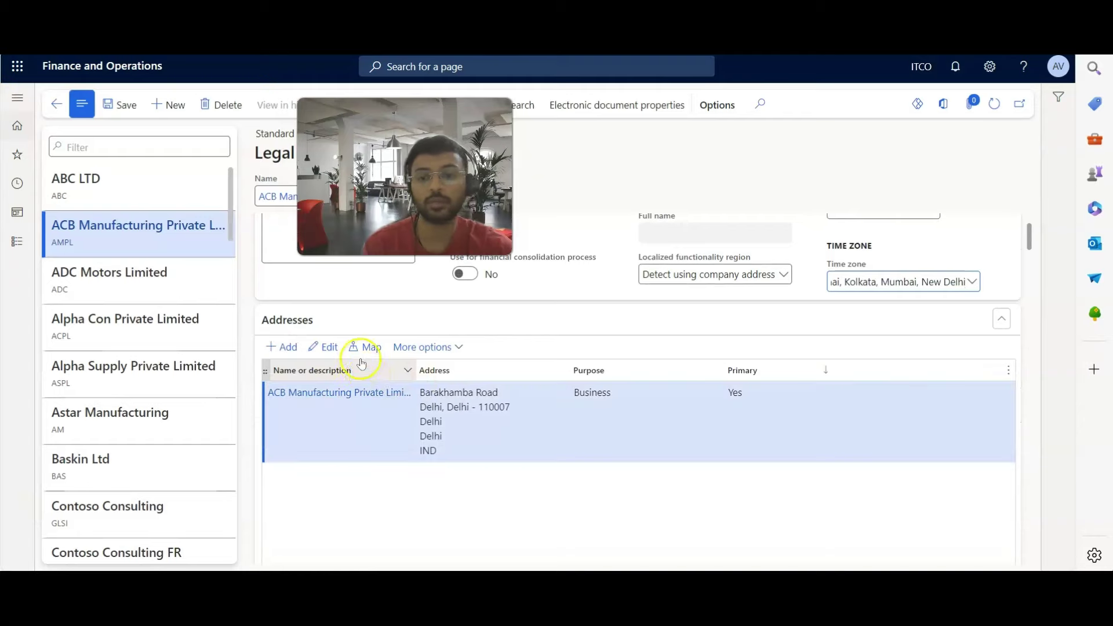
click(325, 348)
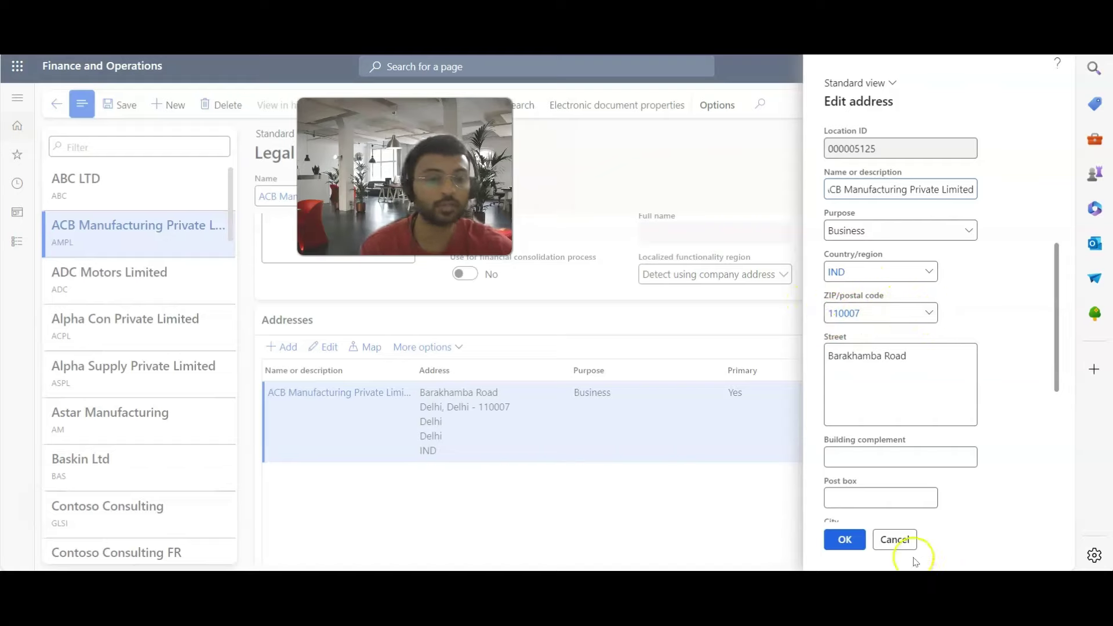
click(896, 539)
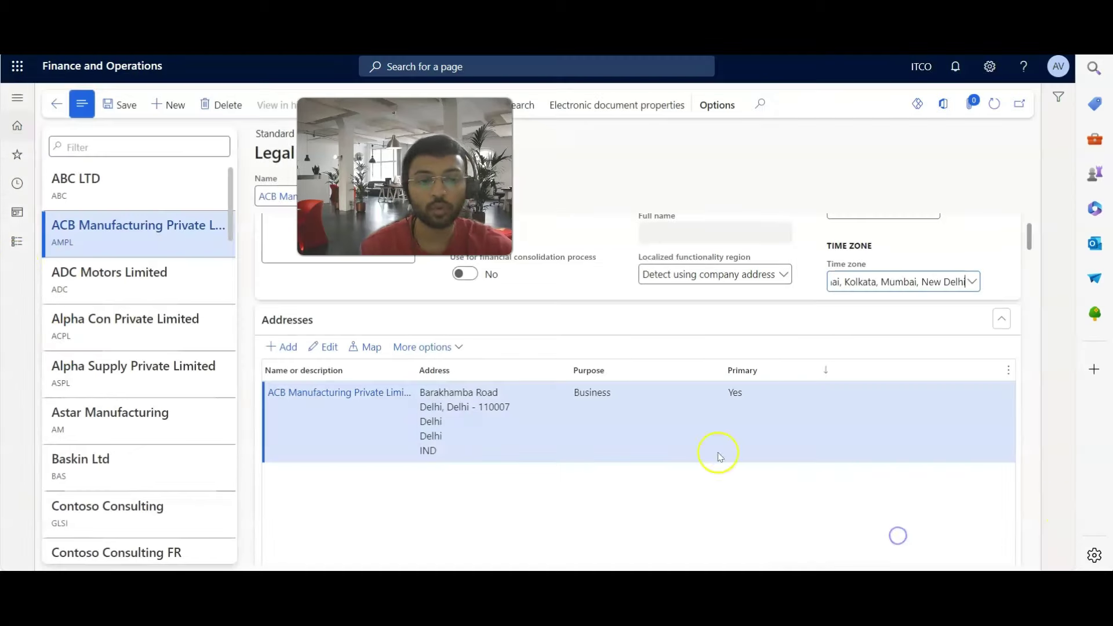
Open the Address setup page from the global address book's address options in Organization administration
click(16, 250)
scroll(116, 469, down, 2)
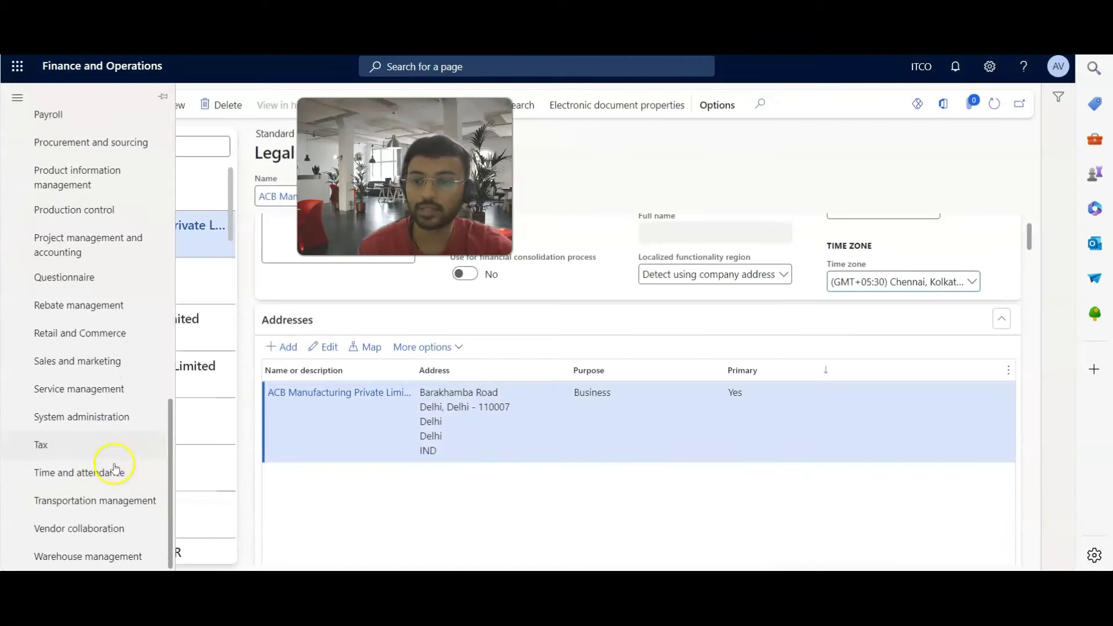
scroll(107, 466, up, 5)
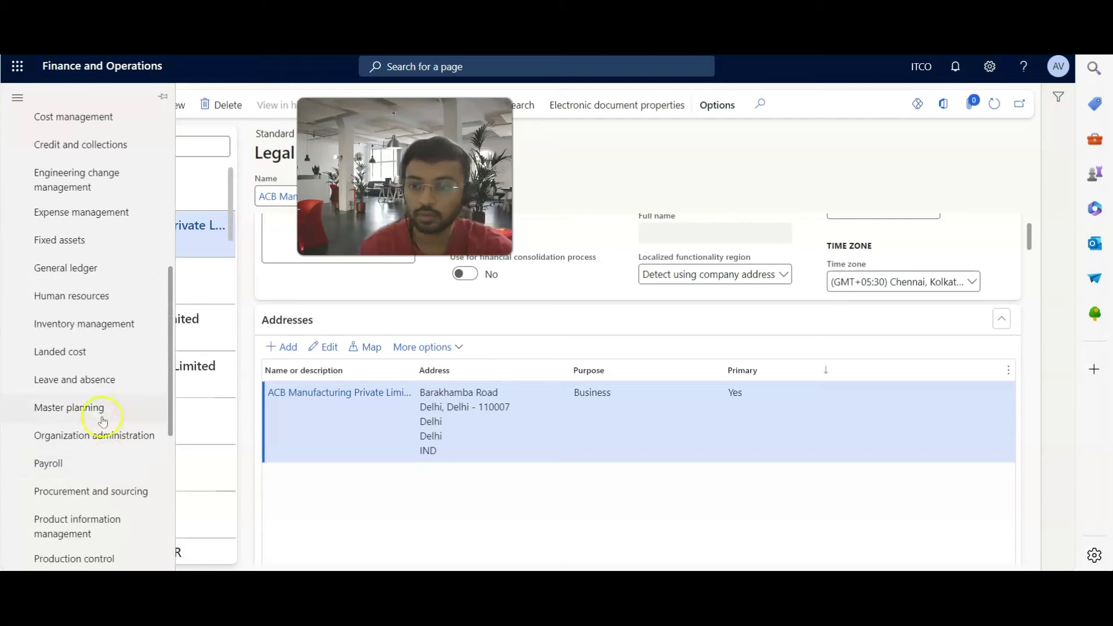
click(105, 429)
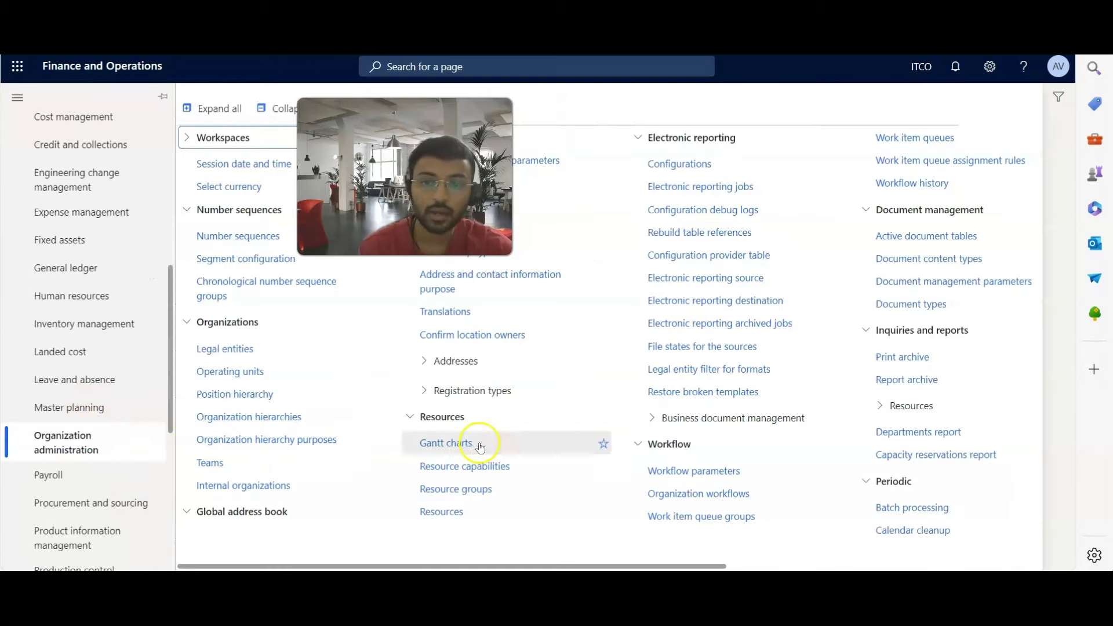
click(425, 364)
click(463, 387)
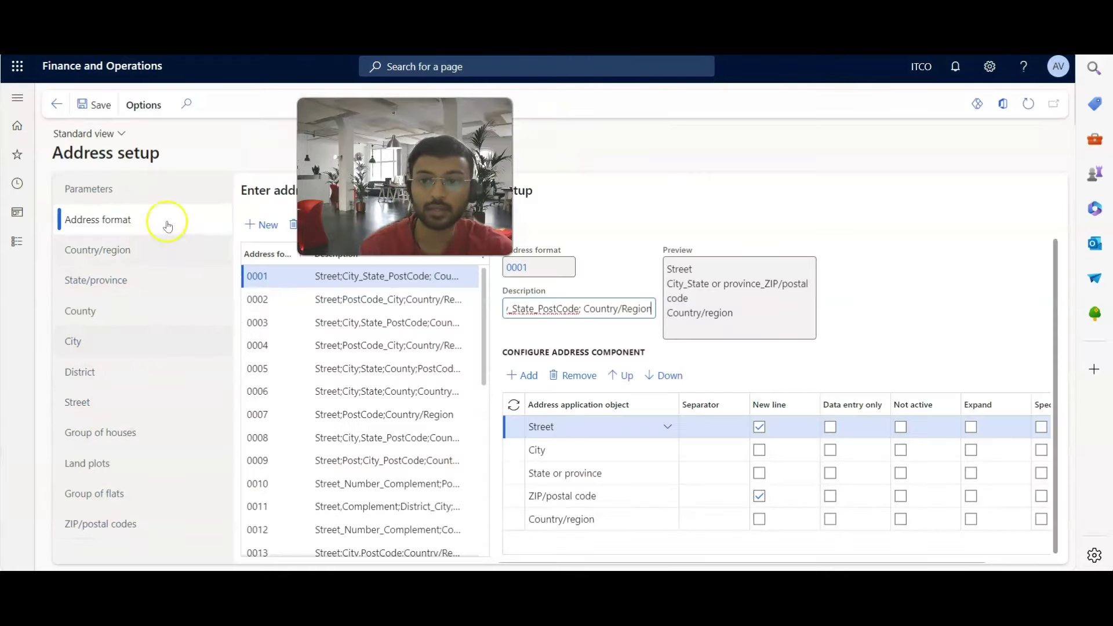
Review the country/region setup and filter the state/province records by country/region IND
click(133, 255)
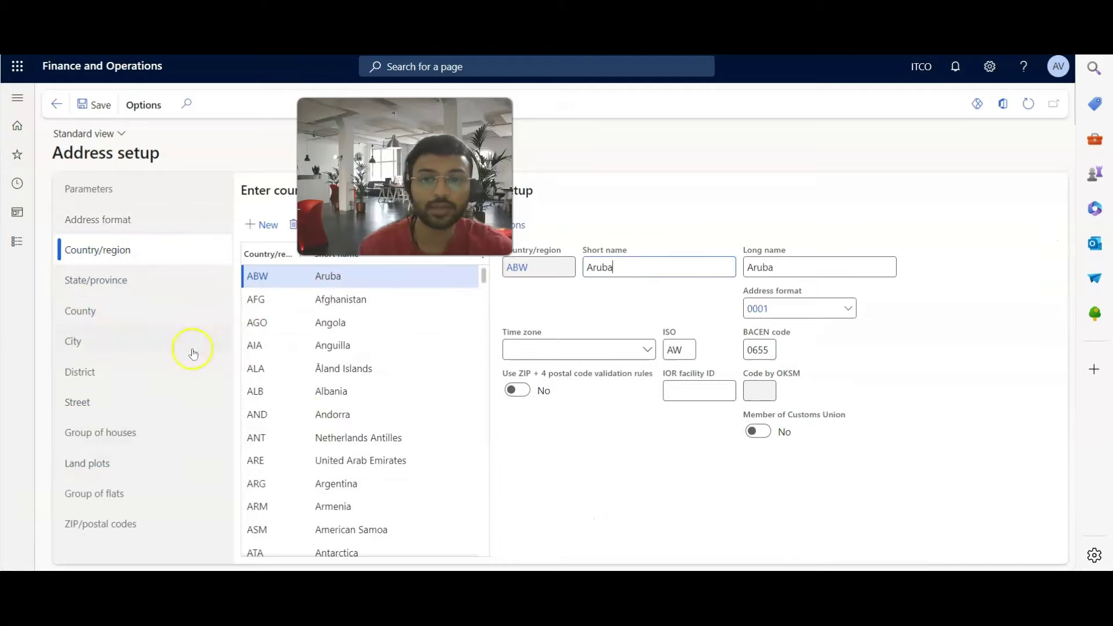
click(121, 277)
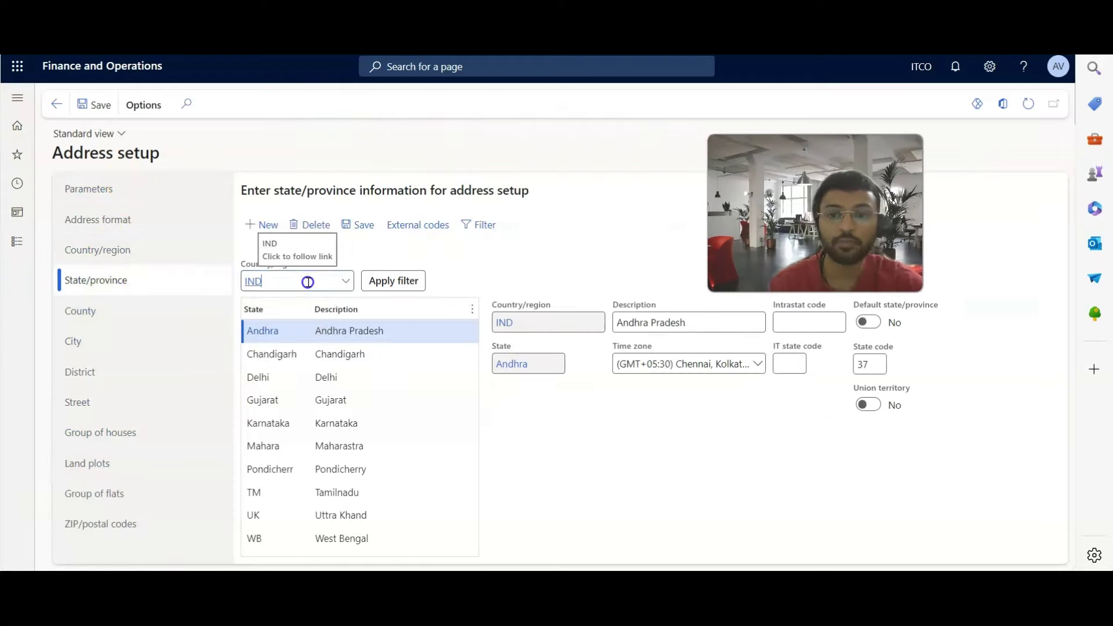
drag(308, 281, 230, 277)
click(378, 280)
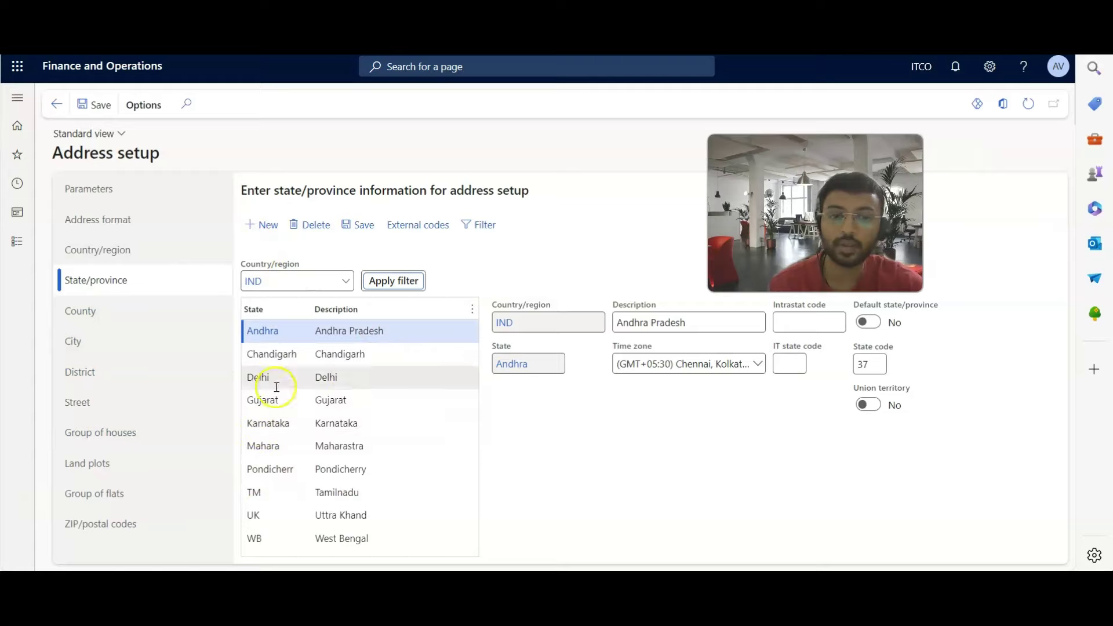
Examine the county, city and ZIP/postal code records set up for India
click(110, 319)
click(96, 350)
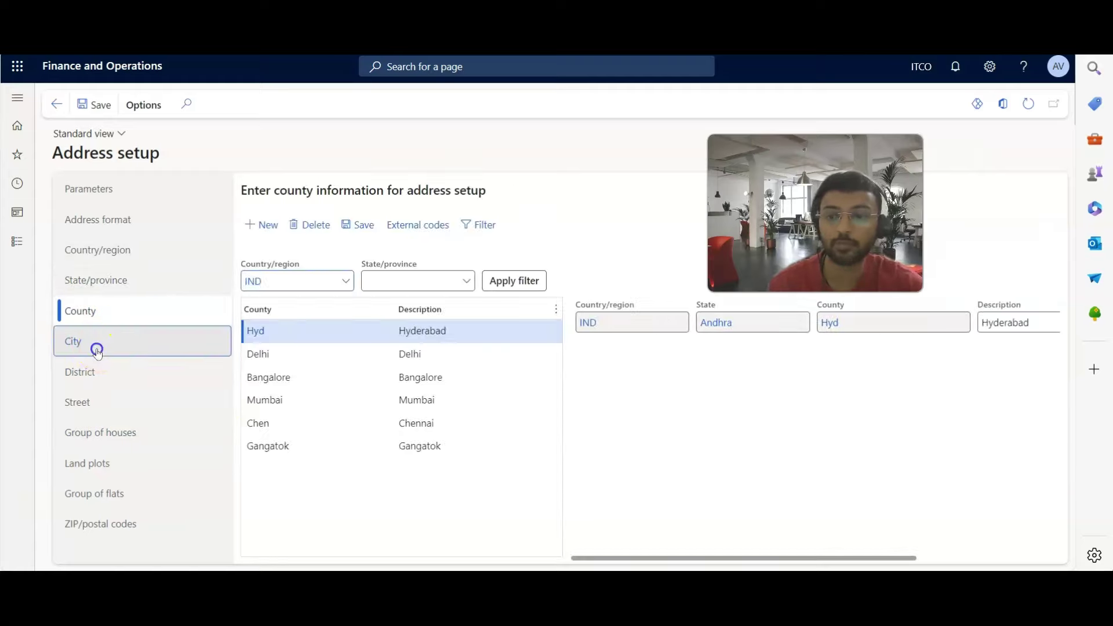
scroll(340, 366, down, 1)
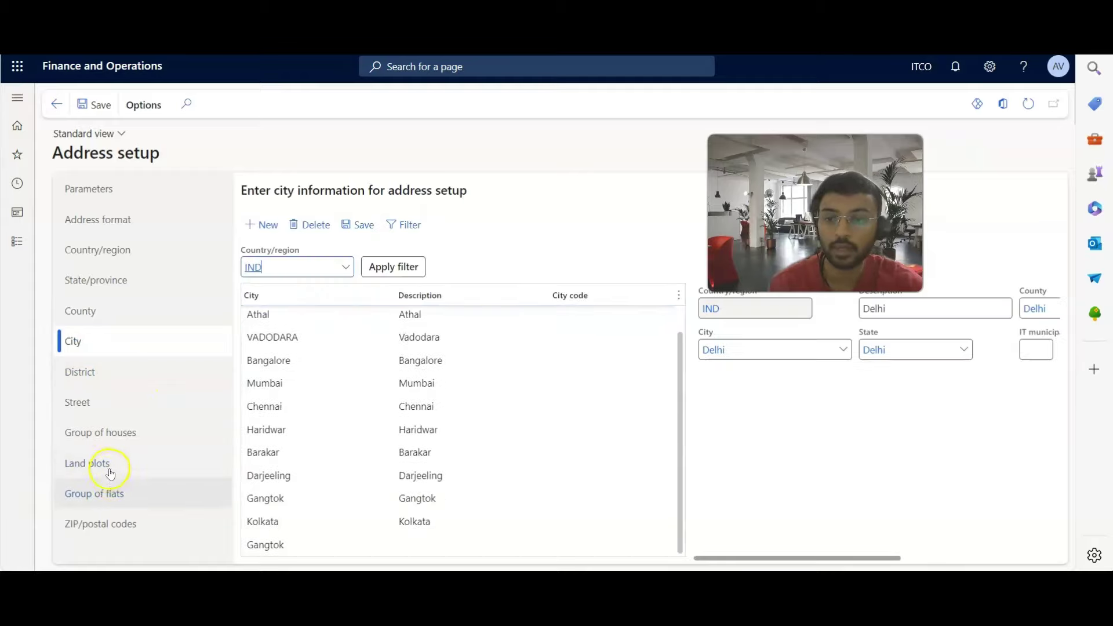
click(142, 525)
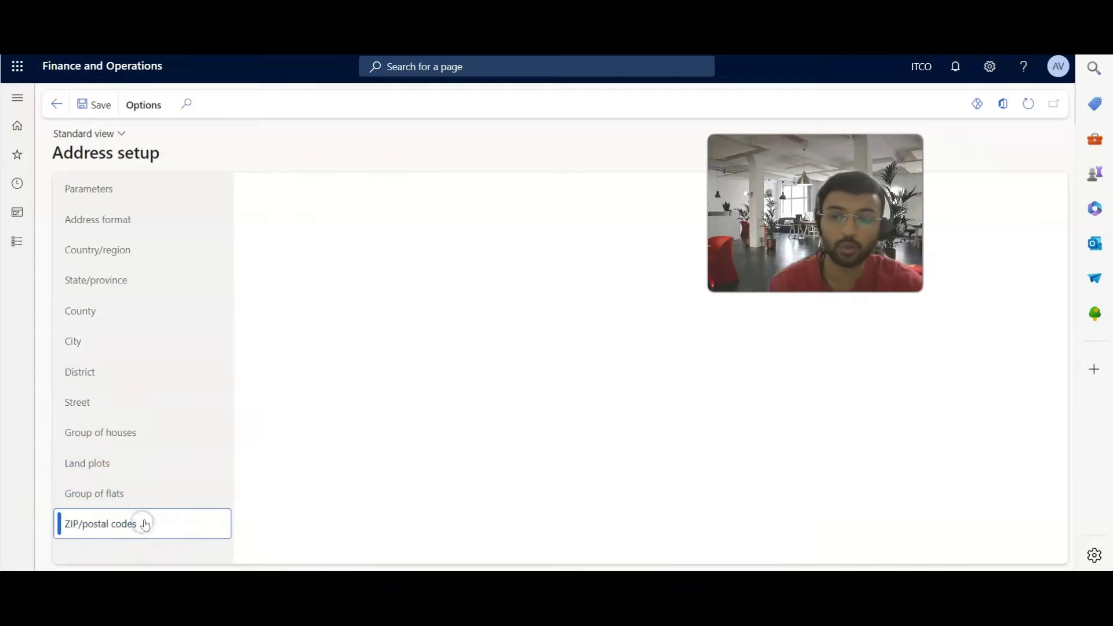
scroll(298, 442, down, 5)
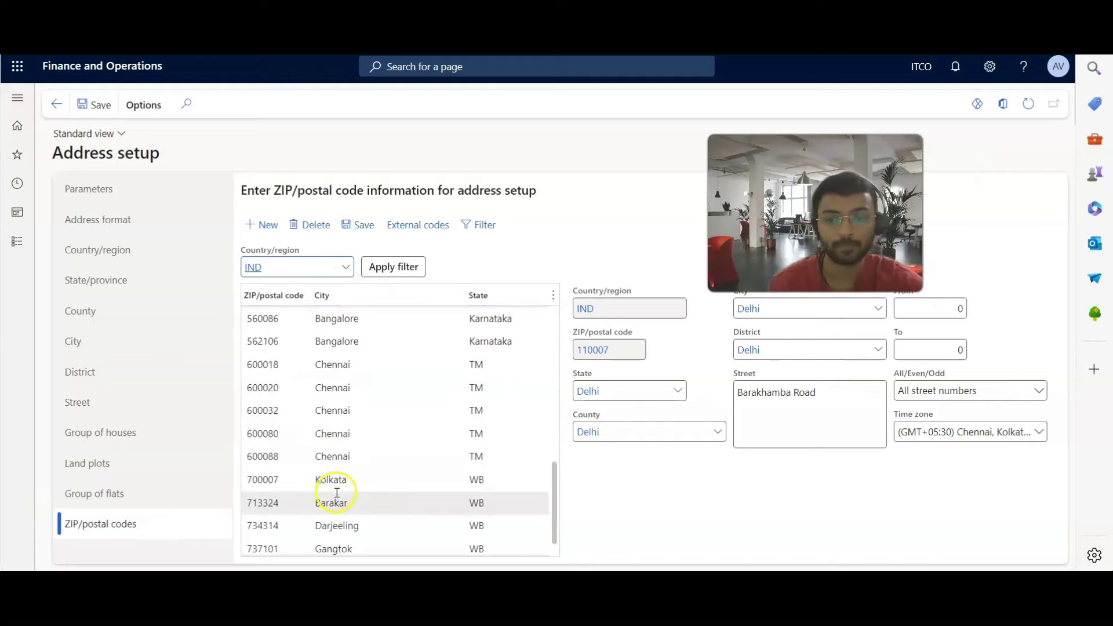
scroll(337, 492, up, 5)
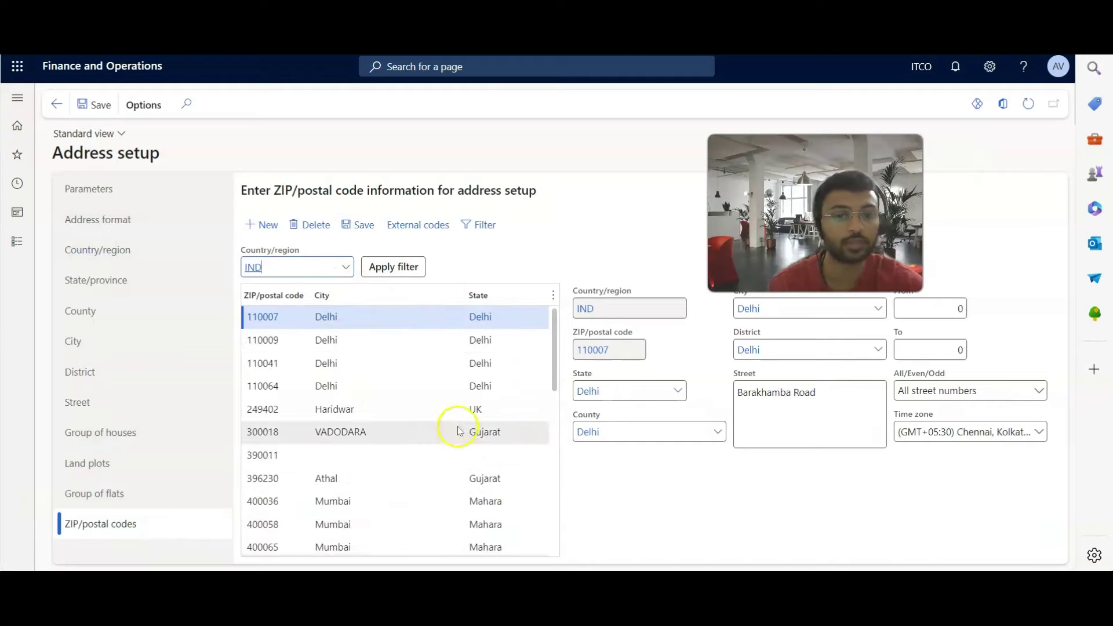
Return to the Legal entities page and add a new contact information line for ACB Manufacturing Private Limited
click(19, 242)
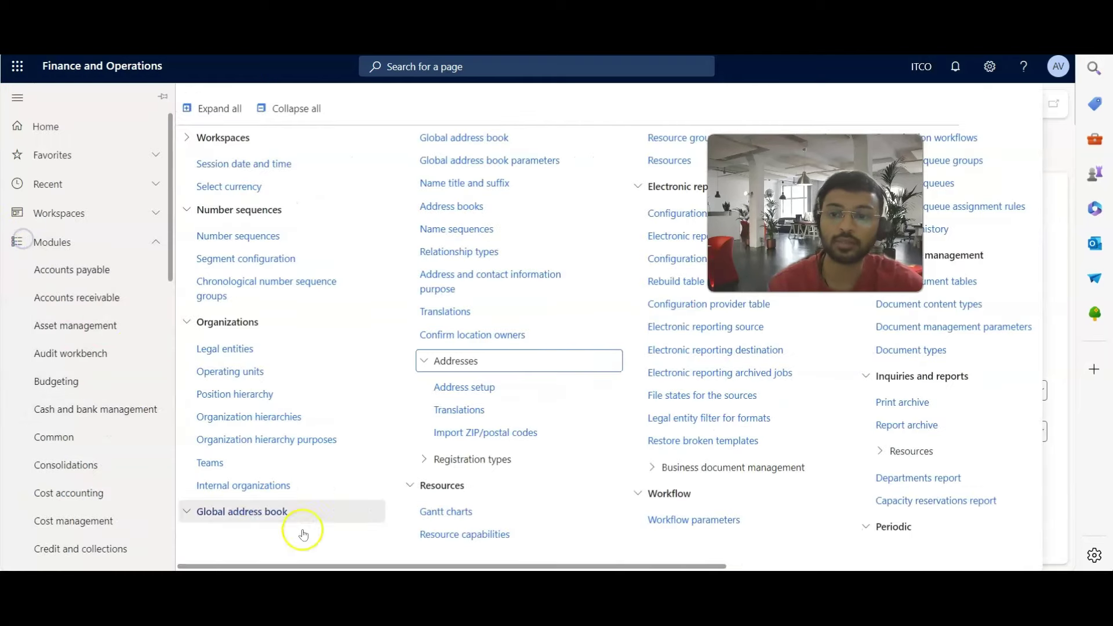
click(237, 349)
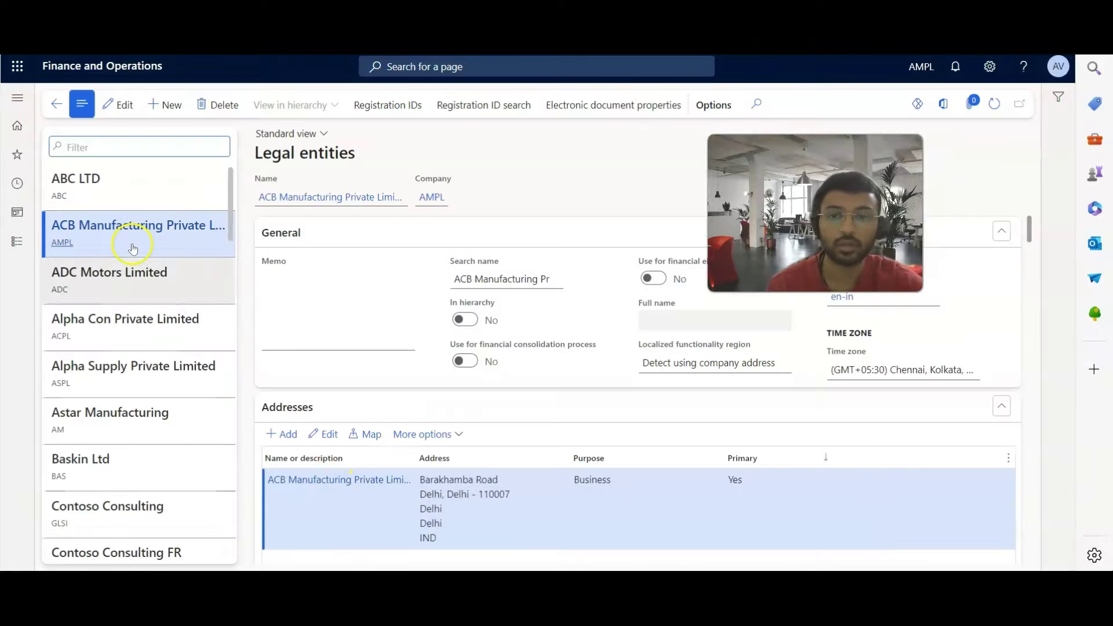
scroll(522, 460, down, 5)
scroll(481, 493, down, 5)
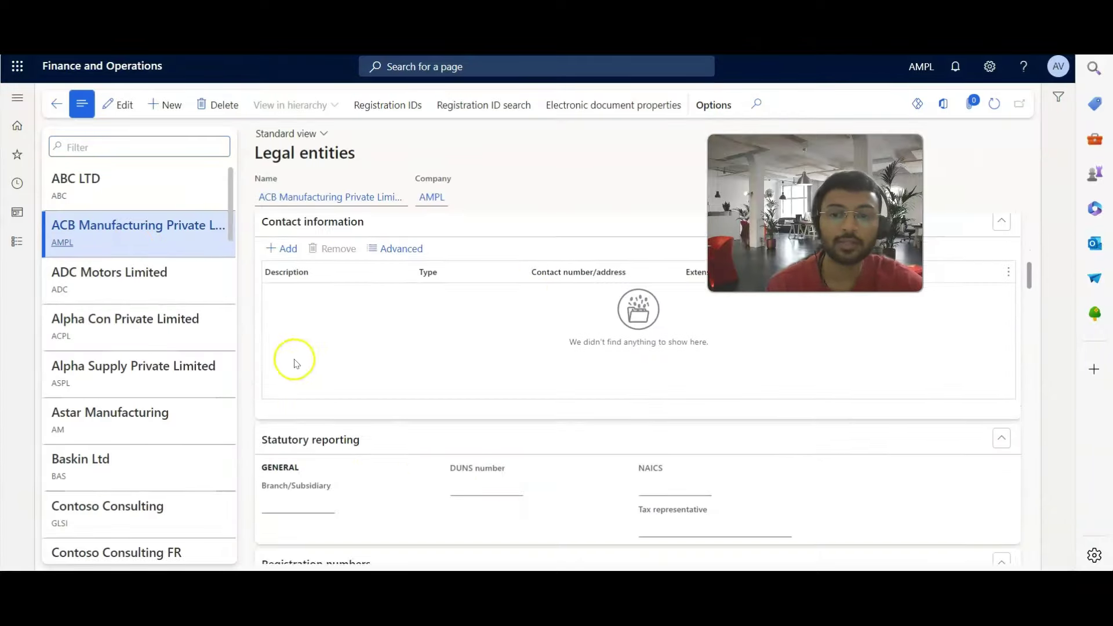
scroll(278, 406, up, 3)
click(286, 423)
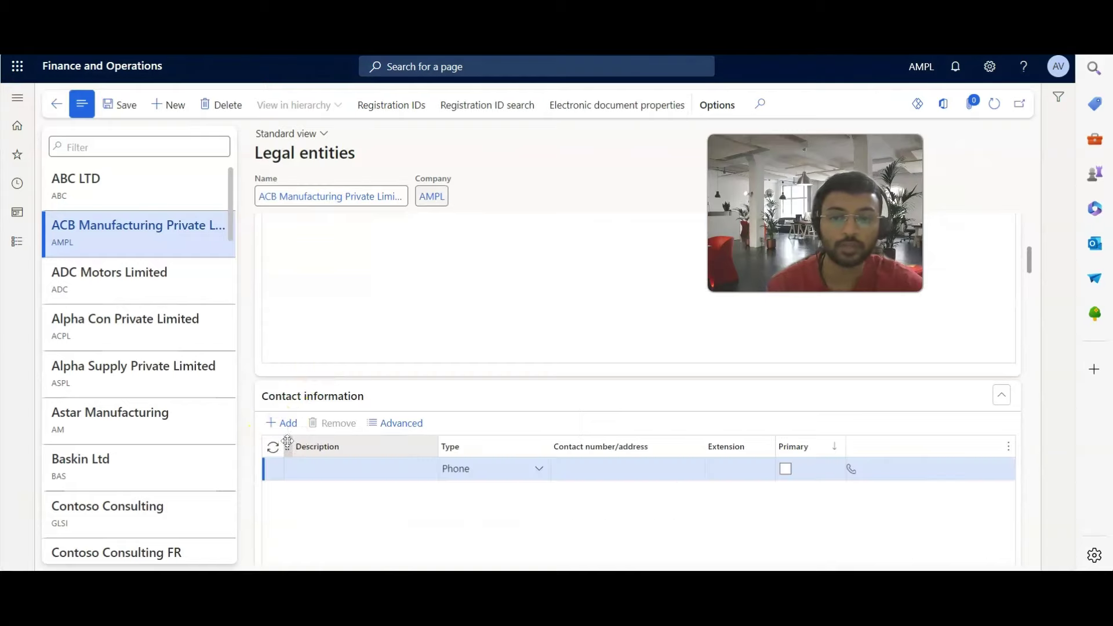
Start a new address for the legal entity named "ACB Manufacturing- WH" with the purpose Delivery
scroll(359, 479, up, 5)
click(292, 431)
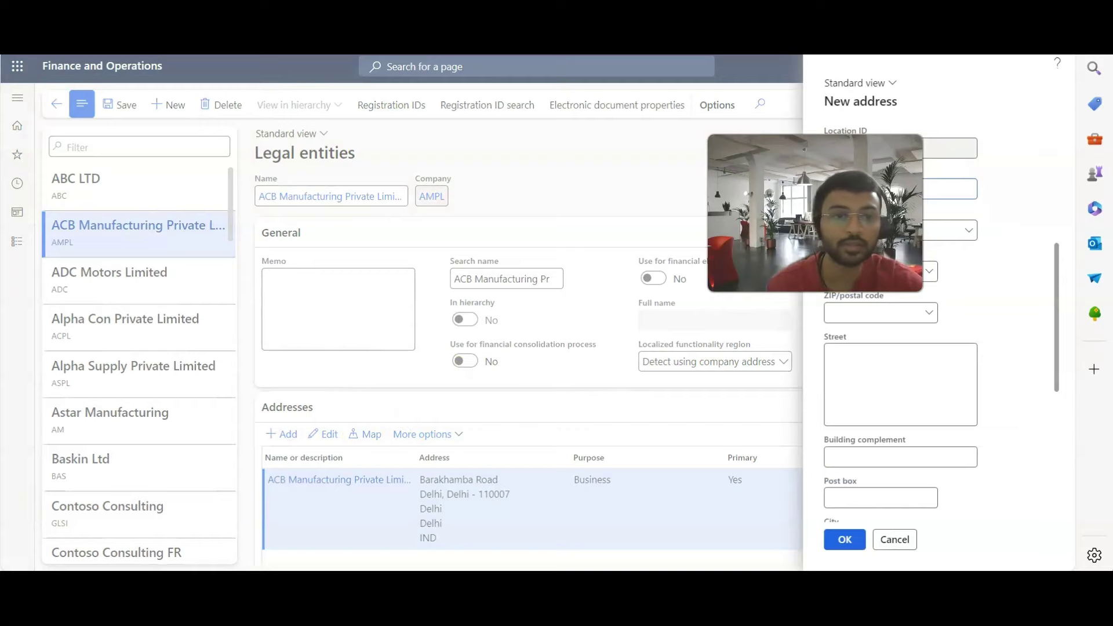
click(898, 191)
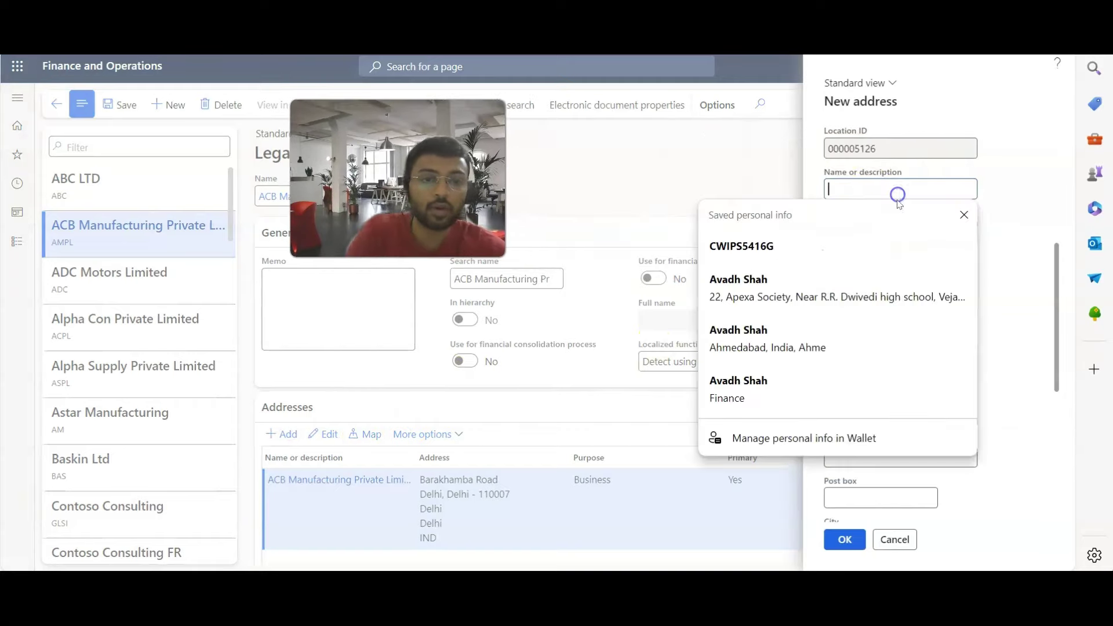
text(ACB Manufacturing- WH)
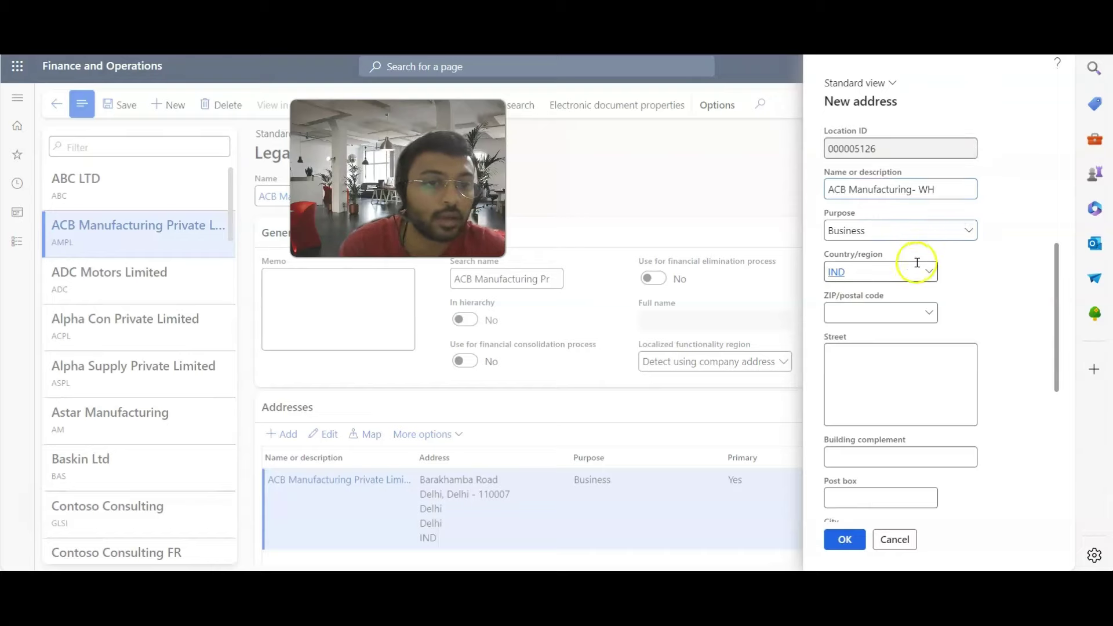
click(963, 232)
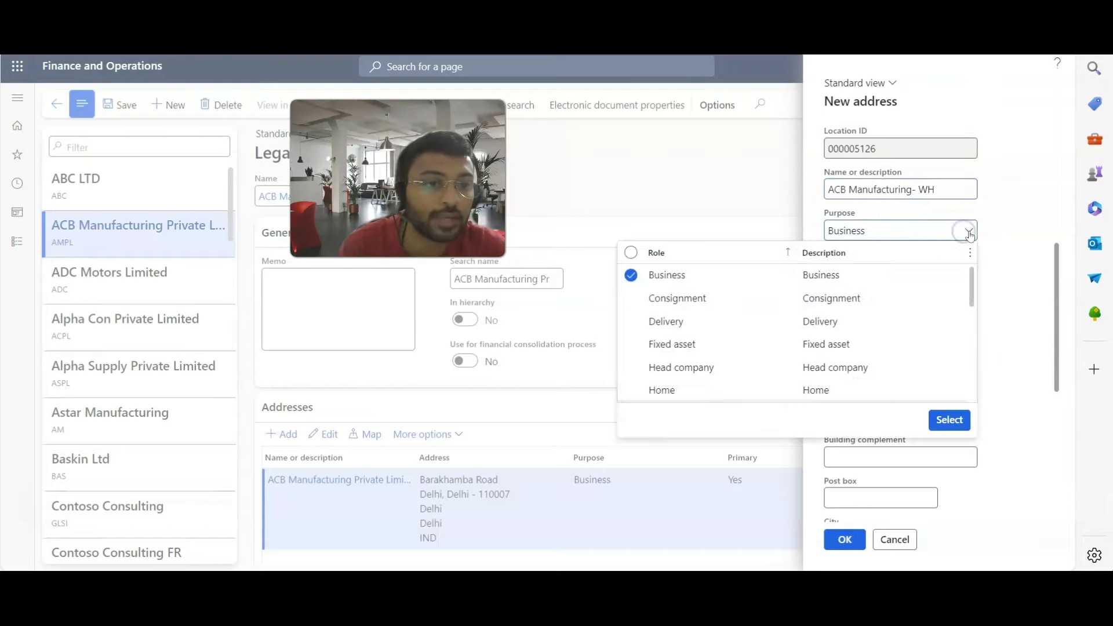
click(714, 322)
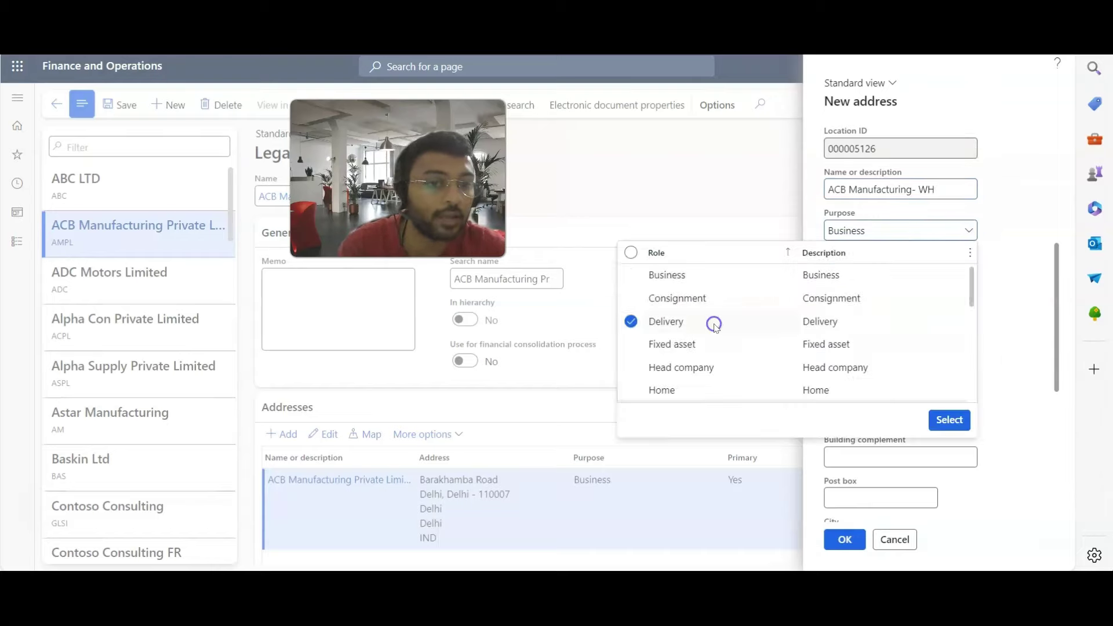
click(948, 420)
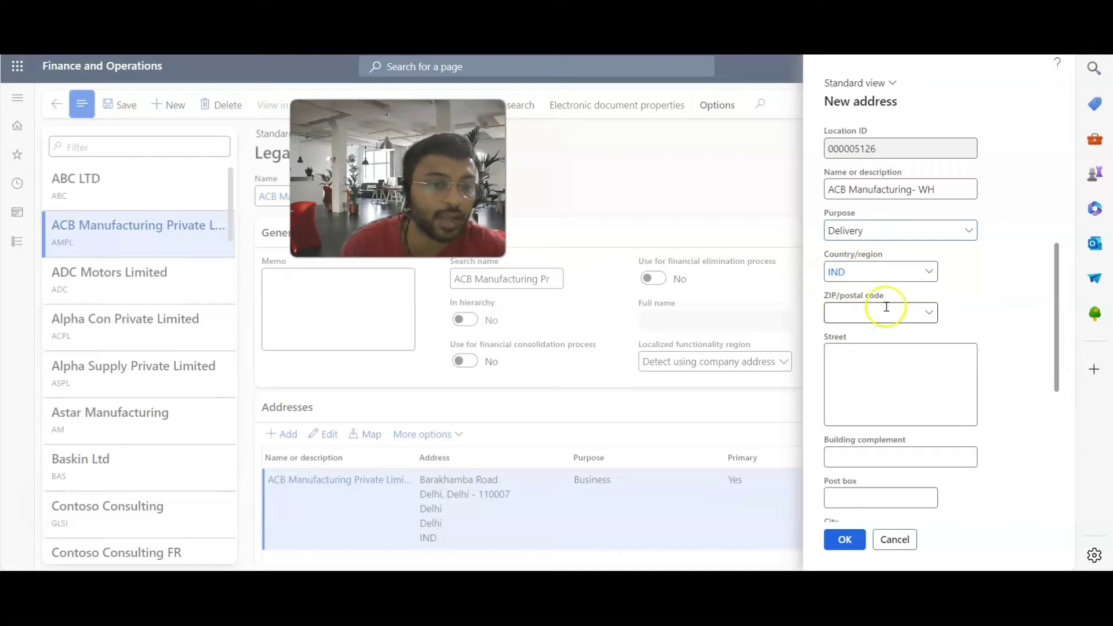
Set the new delivery address's ZIP/postal code to the listed record 600088 and save the address as non-primary
click(928, 314)
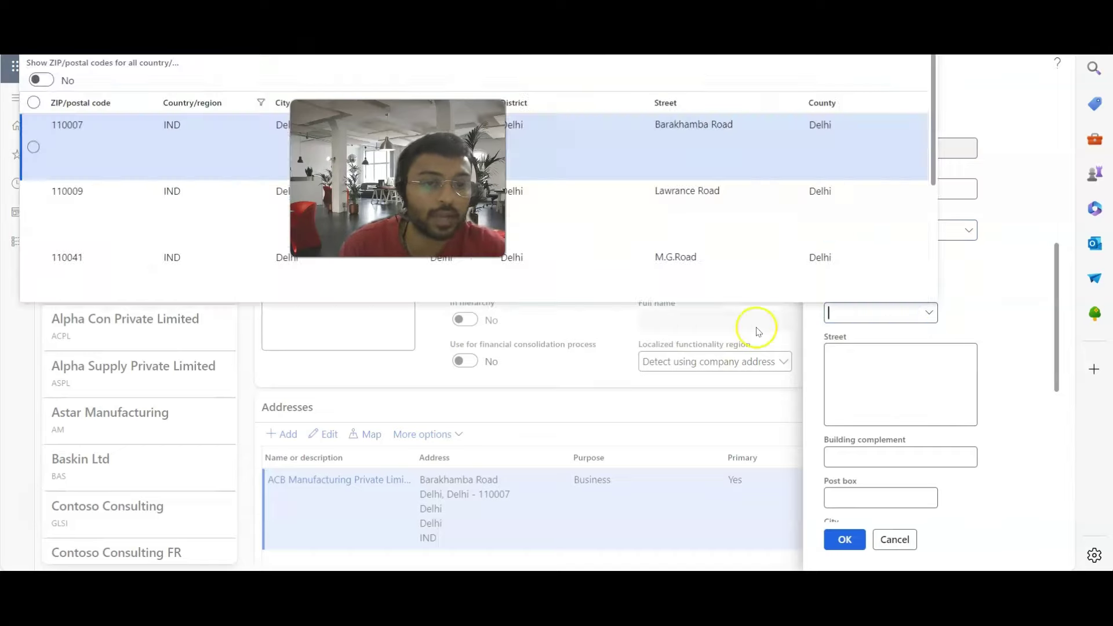
scroll(795, 249, down, 5)
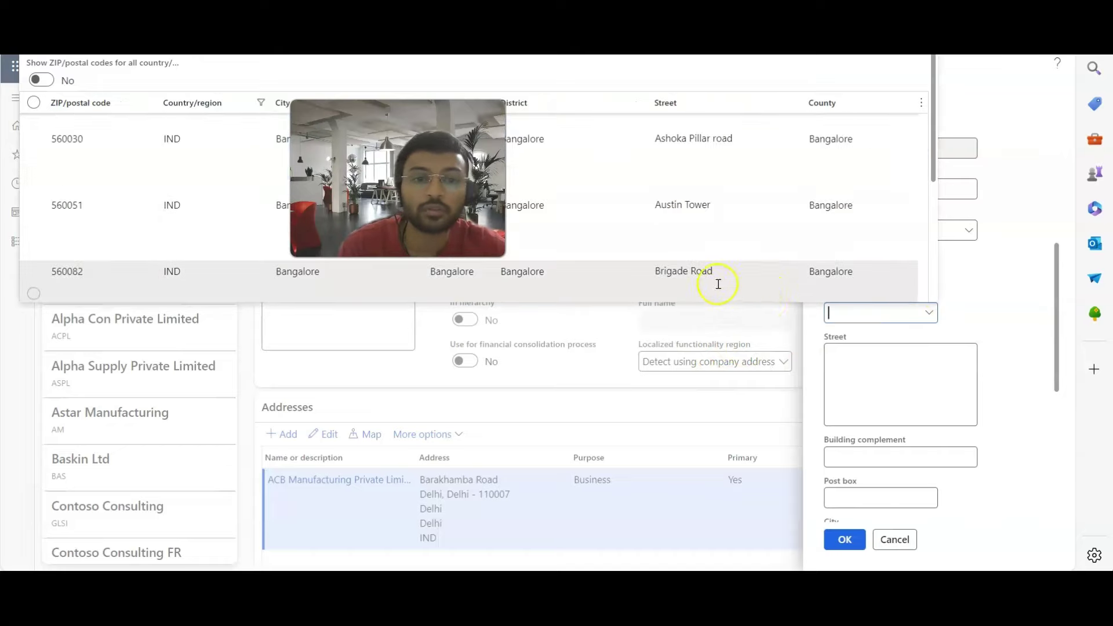
scroll(756, 253, down, 3)
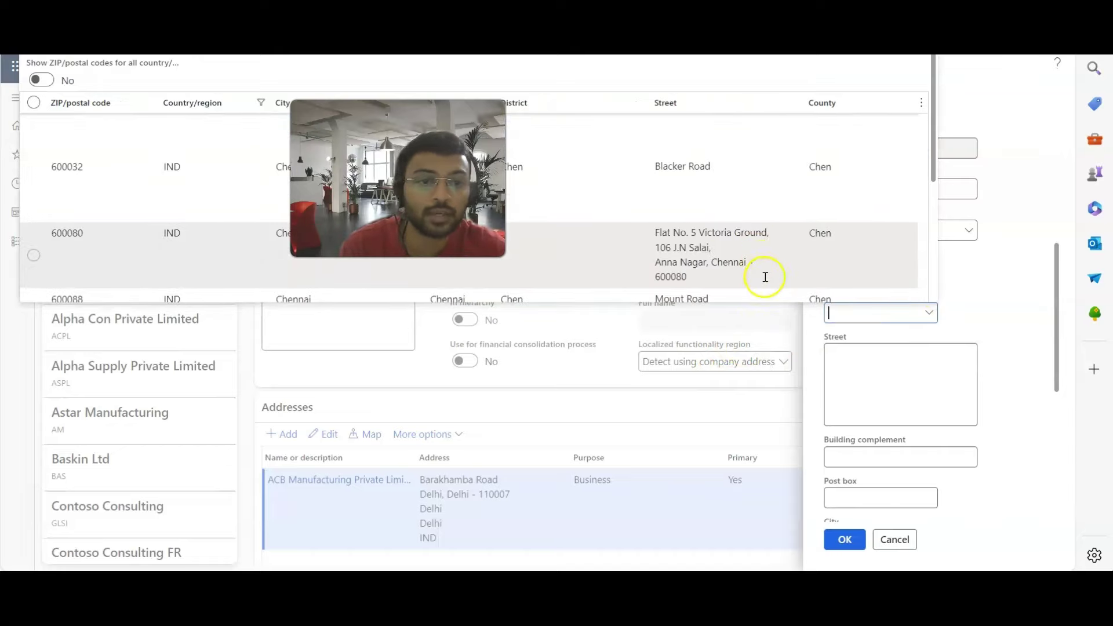
scroll(765, 277, down, 1)
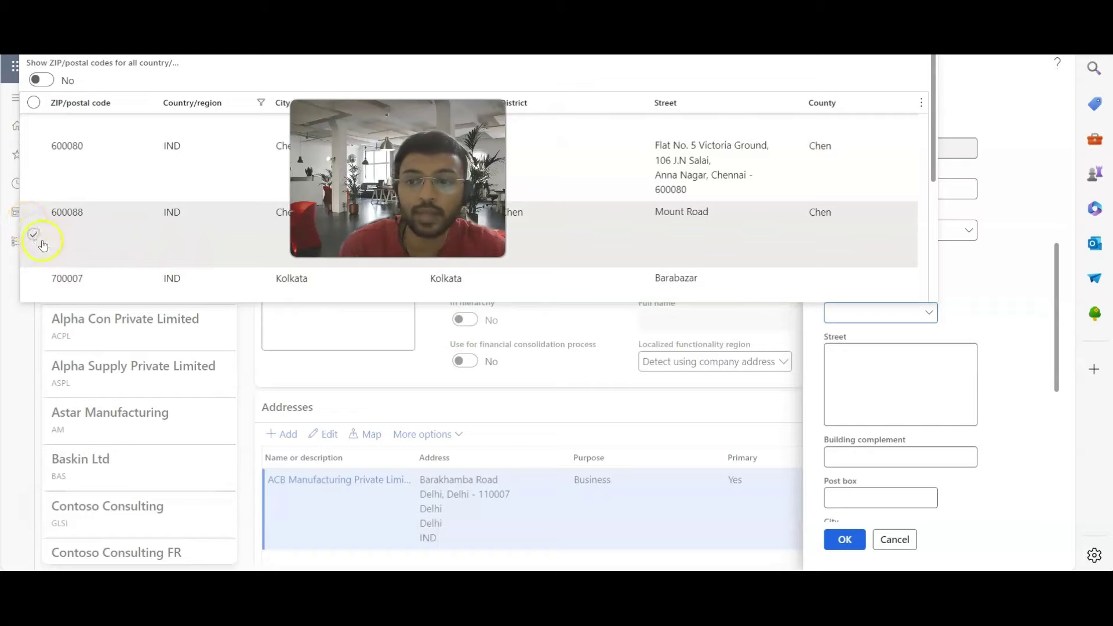
click(43, 244)
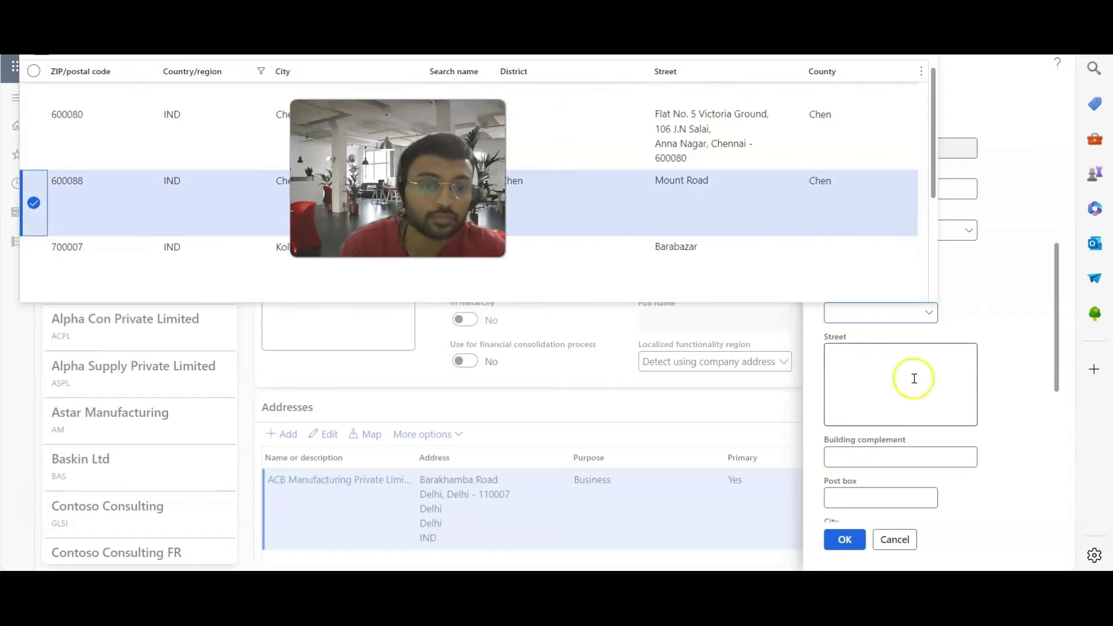
click(785, 191)
scroll(909, 313, down, 5)
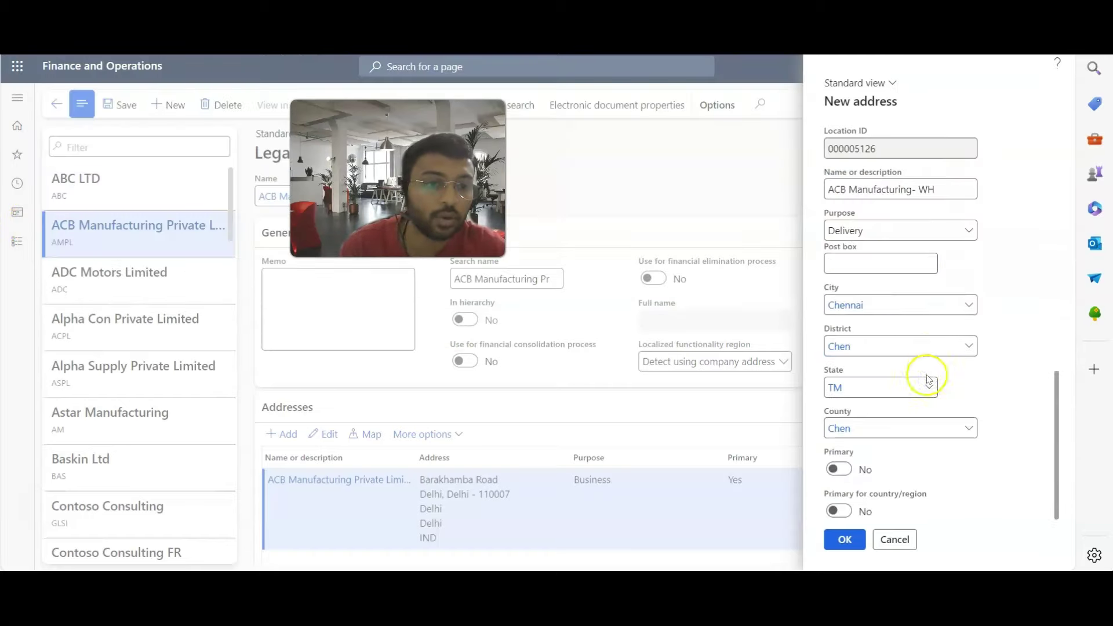
click(844, 539)
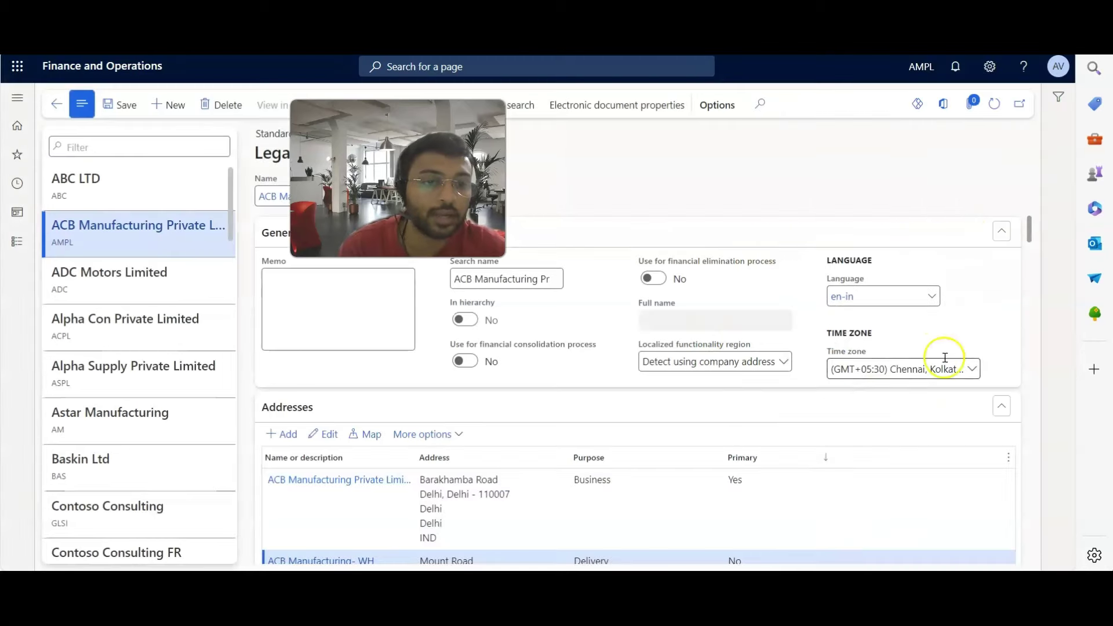
Enter the company's phone number as the contact number on the Phone line of the contact information
scroll(588, 479, down, 3)
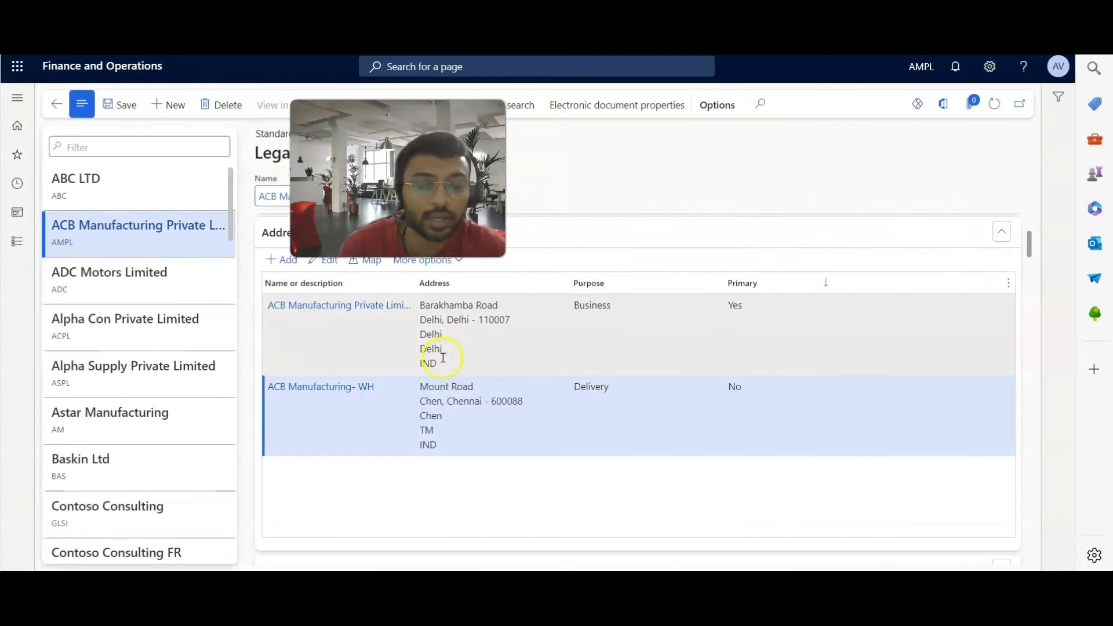
scroll(471, 409, down, 3)
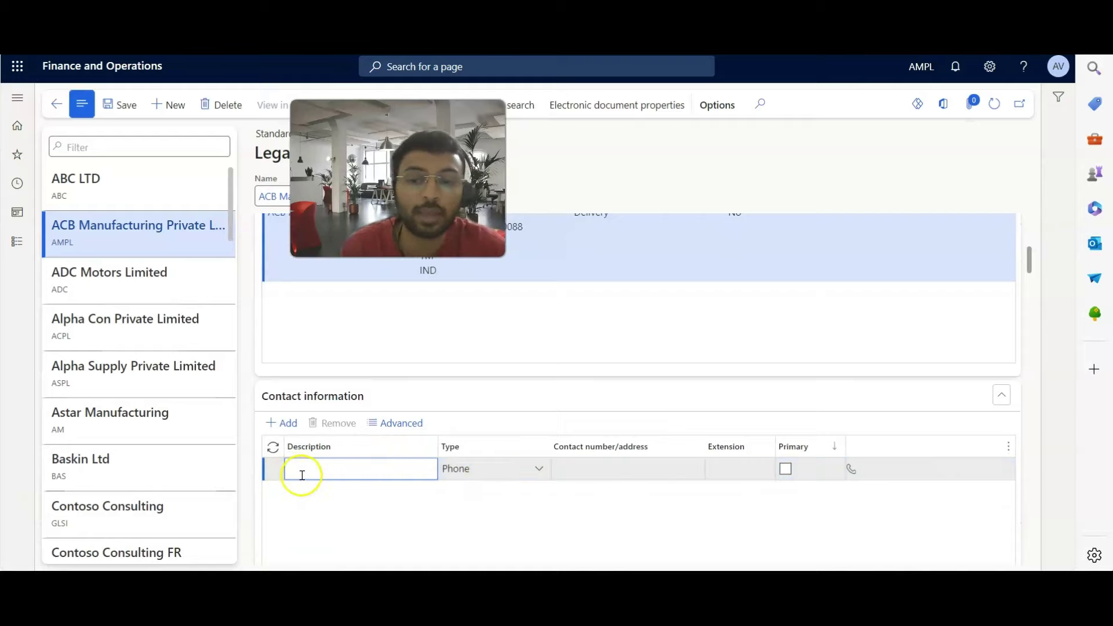
click(386, 486)
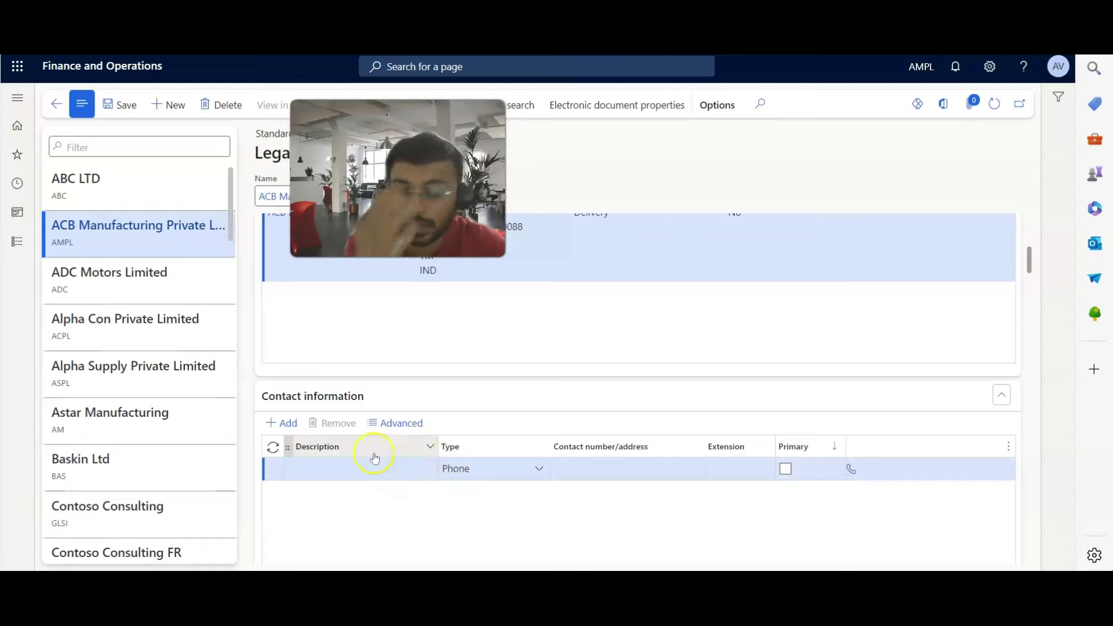
click(591, 478)
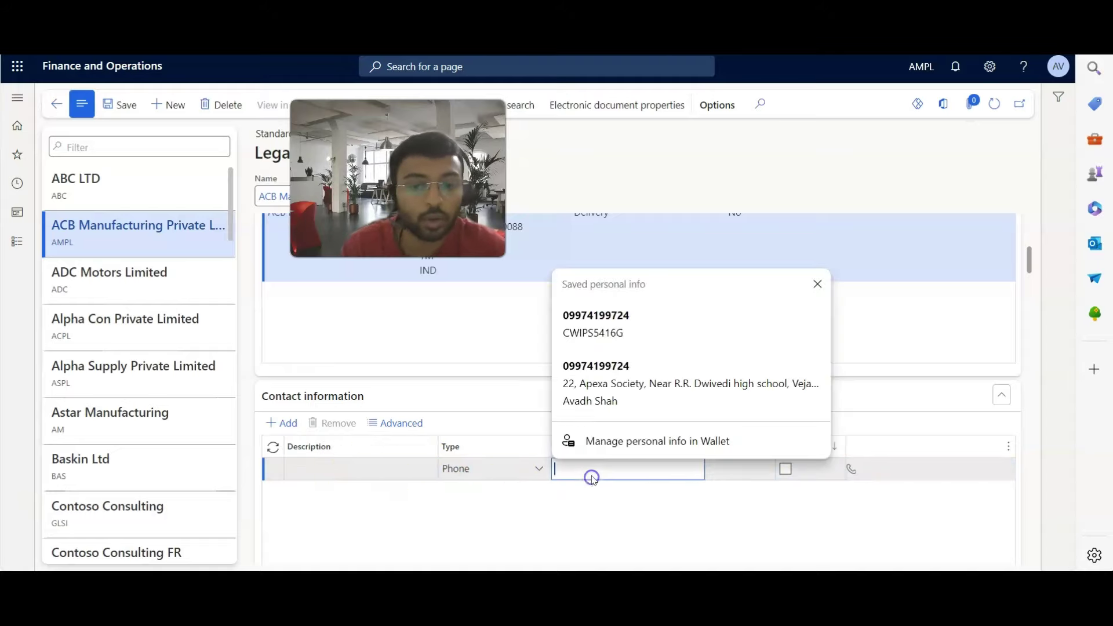
key(ctrl+v)
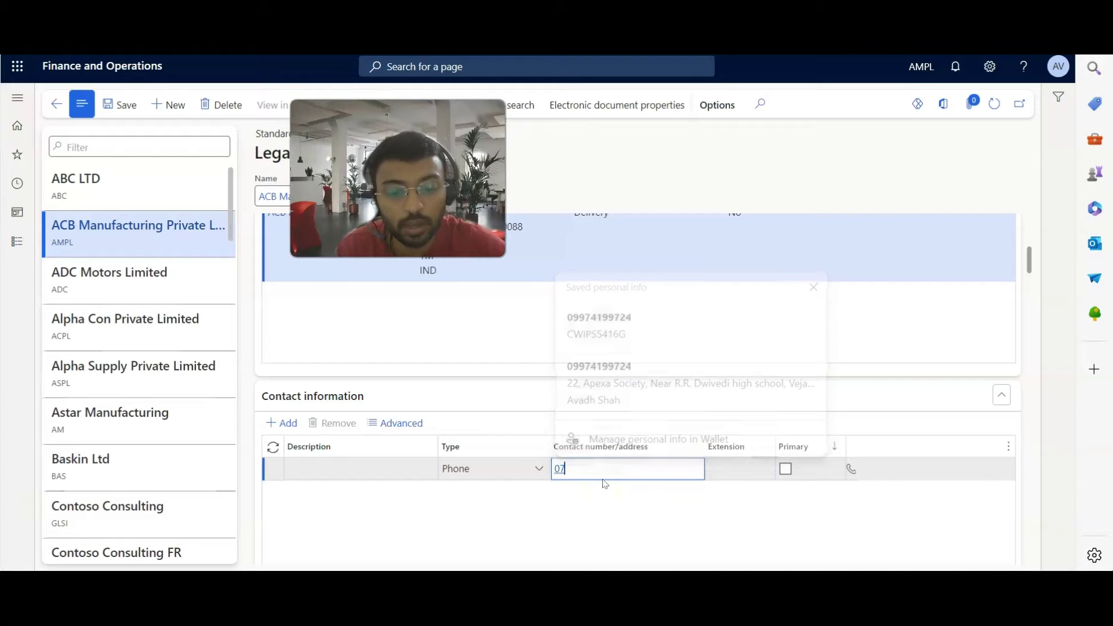
Add a second contact information line with the type Email address
click(277, 423)
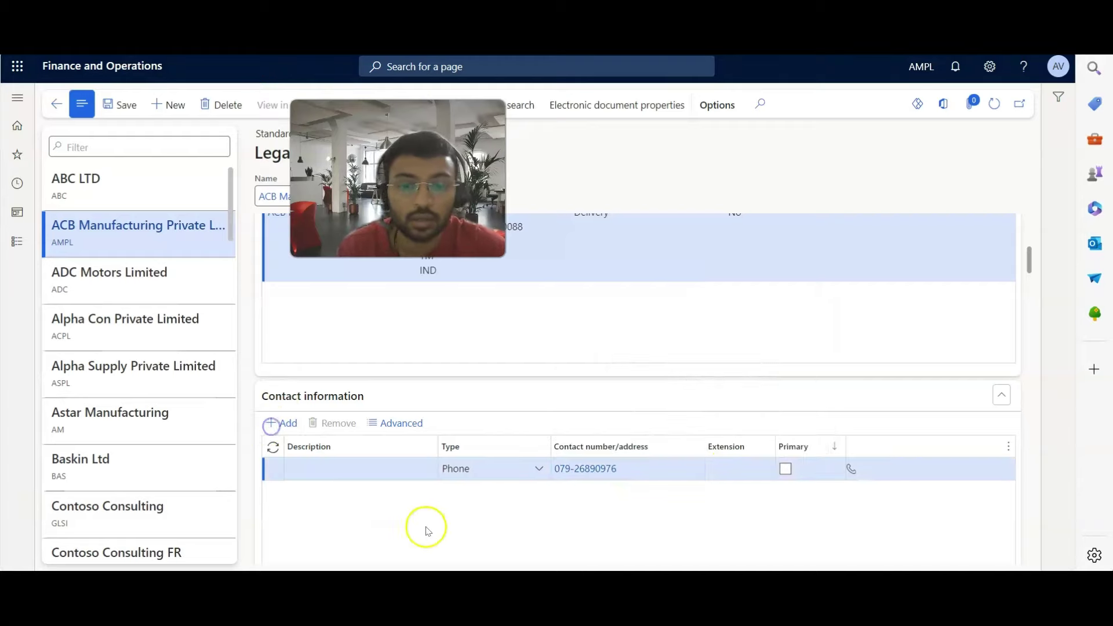
click(539, 468)
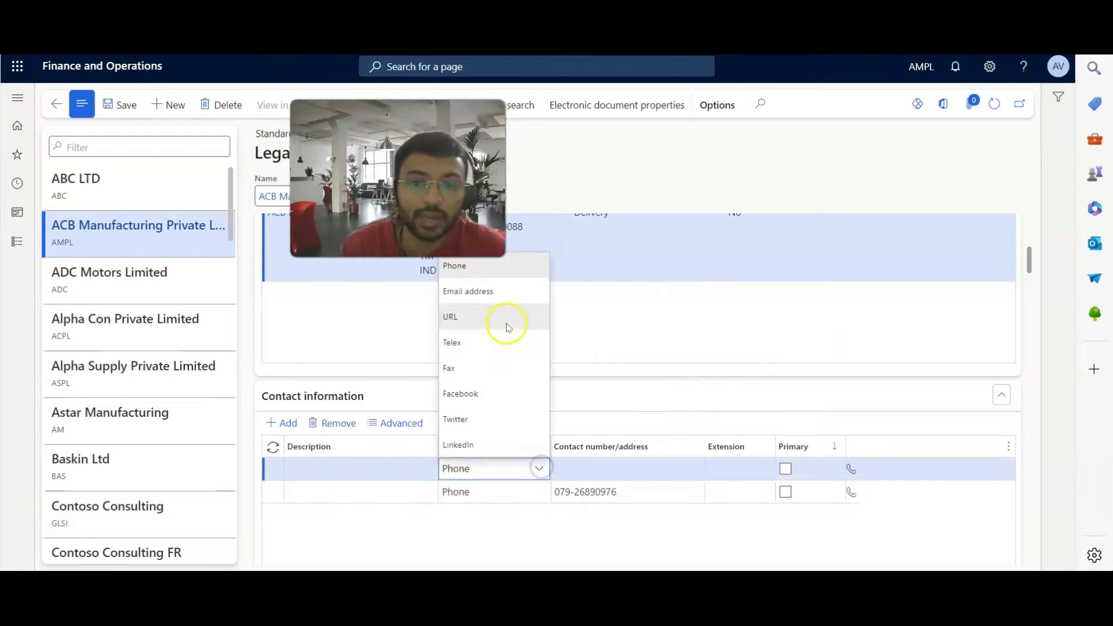
click(487, 299)
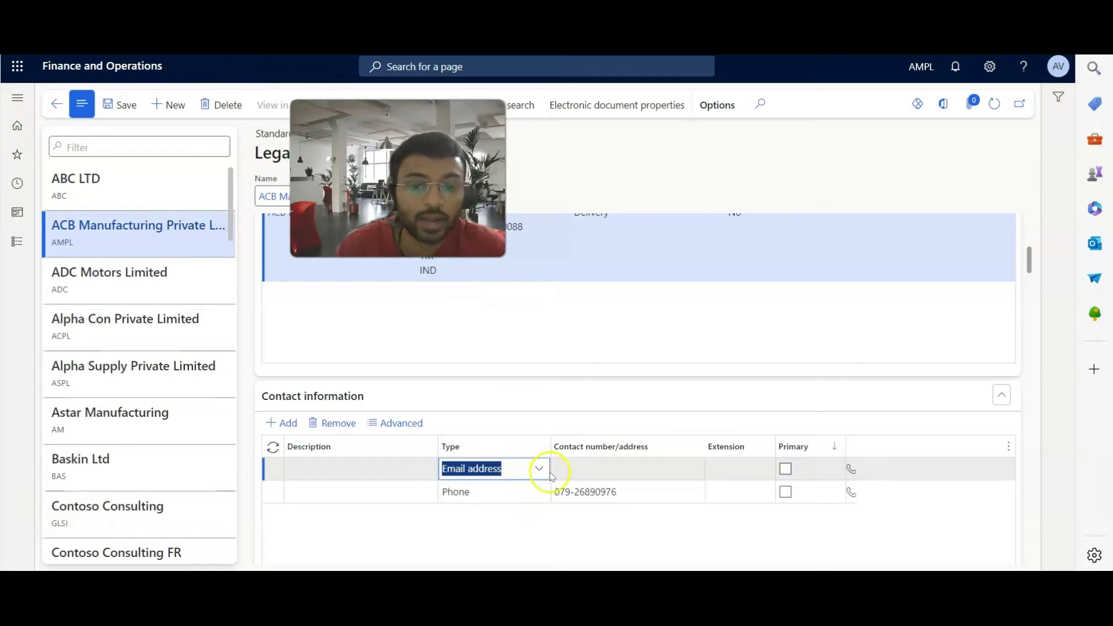
Examine the legal entity's Statutory reporting section and the country-specific fields under Registration numbers
scroll(550, 475, down, 5)
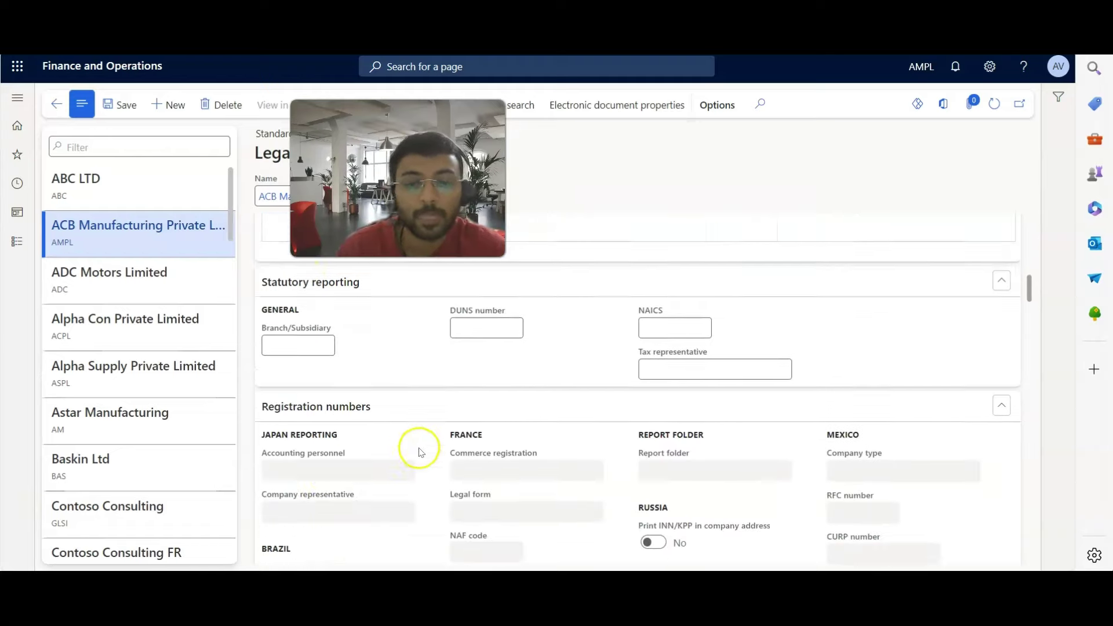
scroll(414, 446, down, 1)
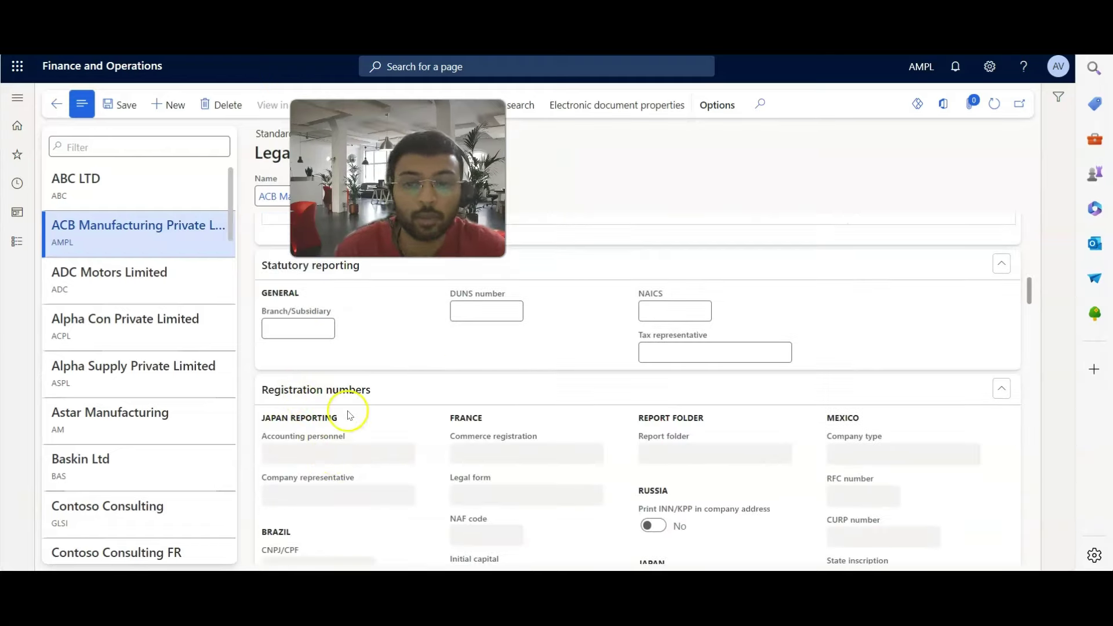
scroll(354, 428, down, 2)
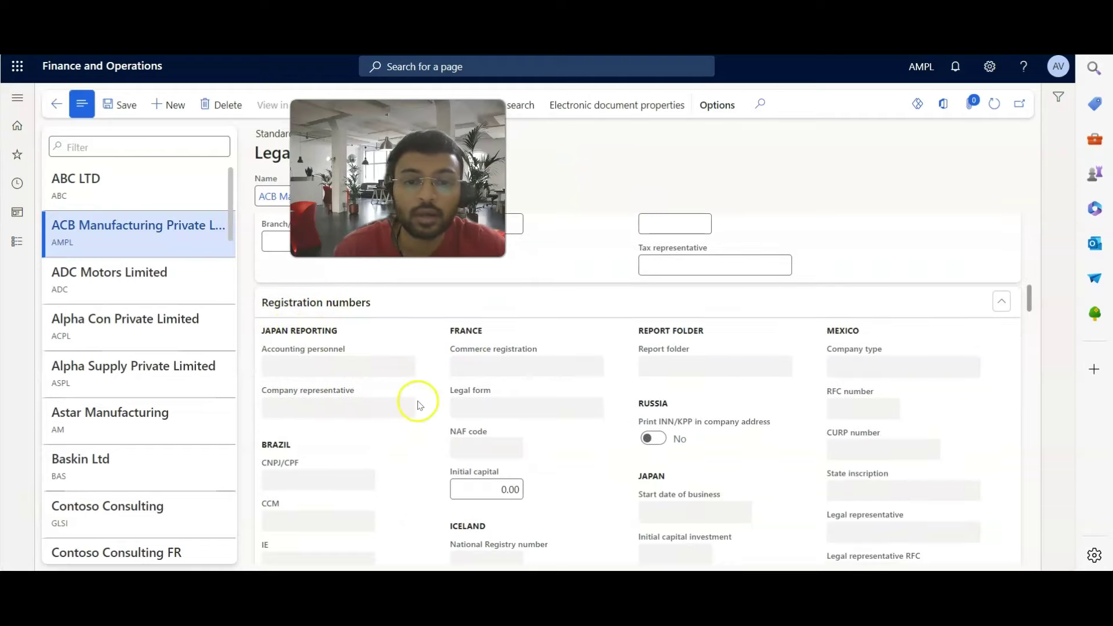
scroll(367, 417, down, 3)
scroll(608, 472, down, 3)
scroll(611, 474, up, 3)
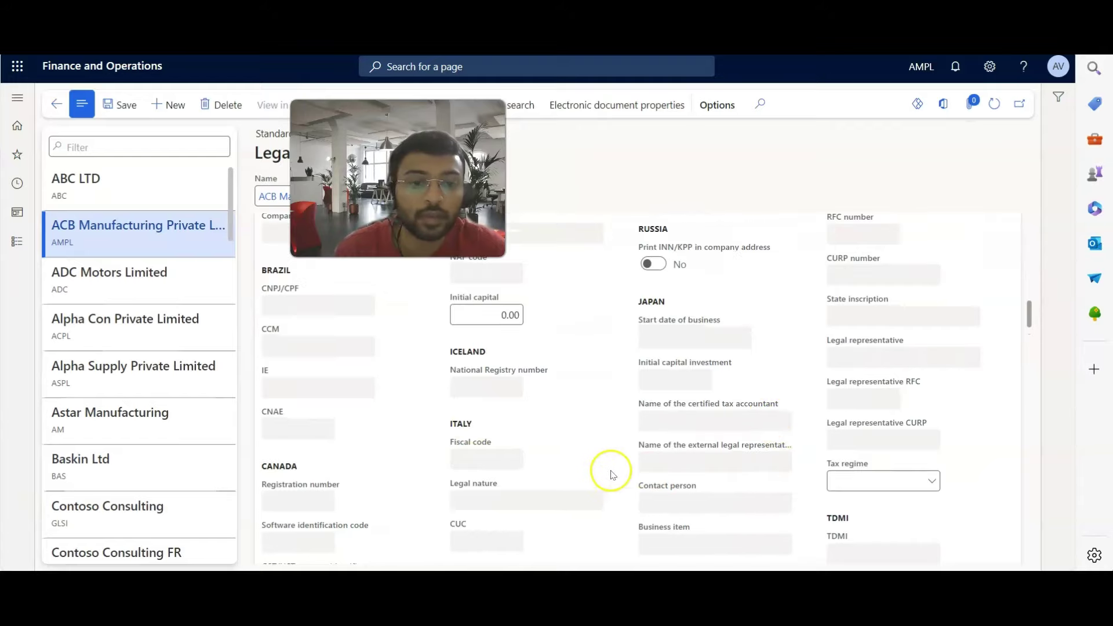
scroll(612, 474, up, 10)
scroll(775, 340, down, 6)
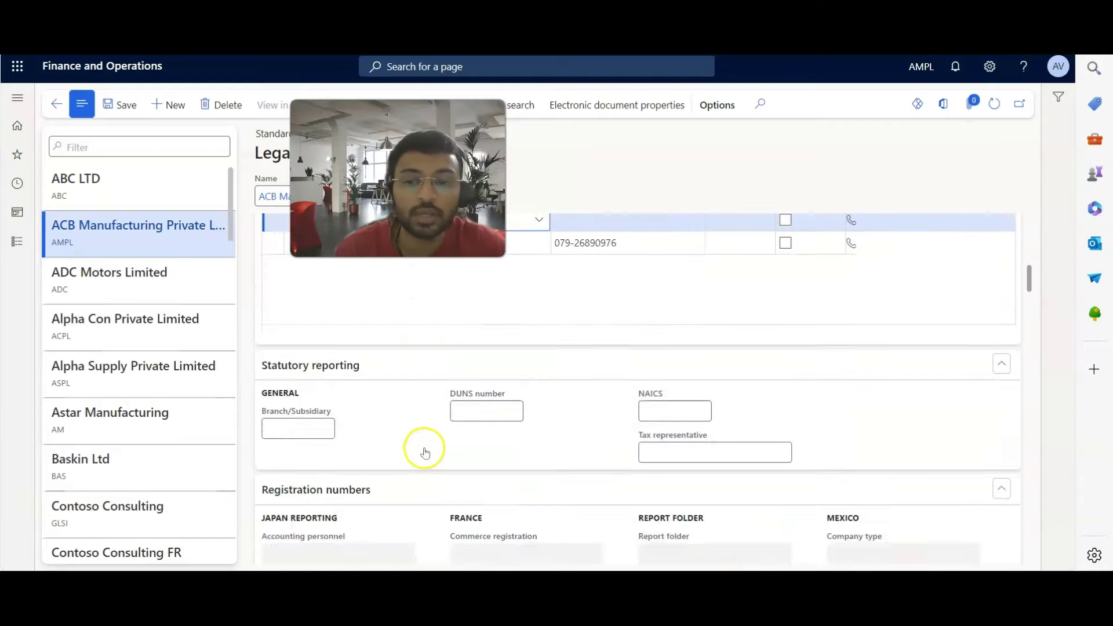
scroll(425, 452, down, 5)
scroll(417, 462, up, 3)
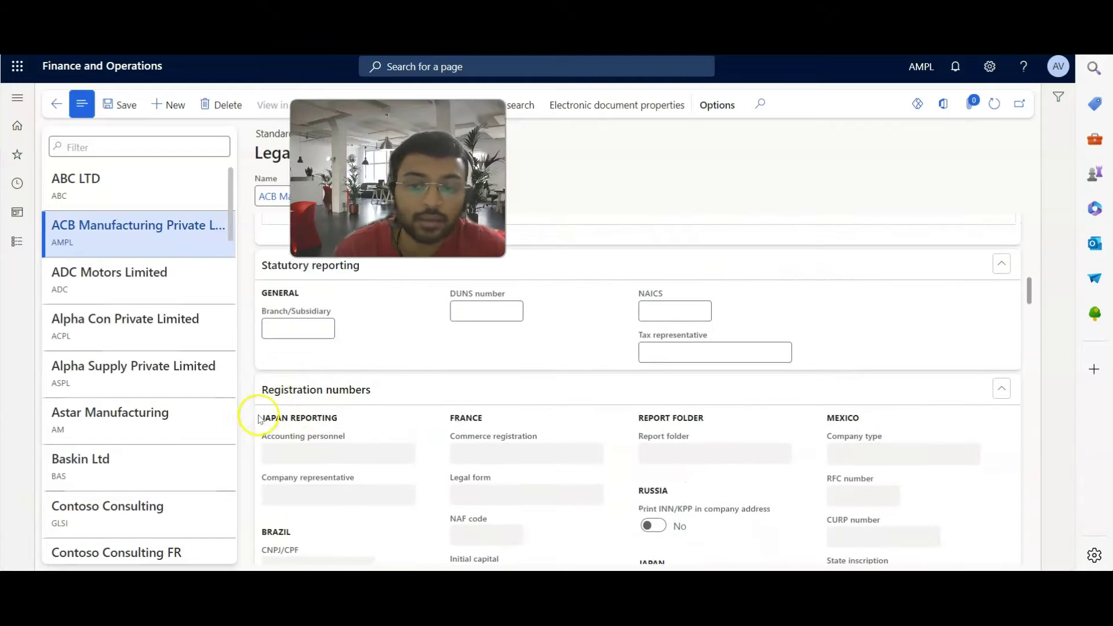
drag(314, 416, 350, 421)
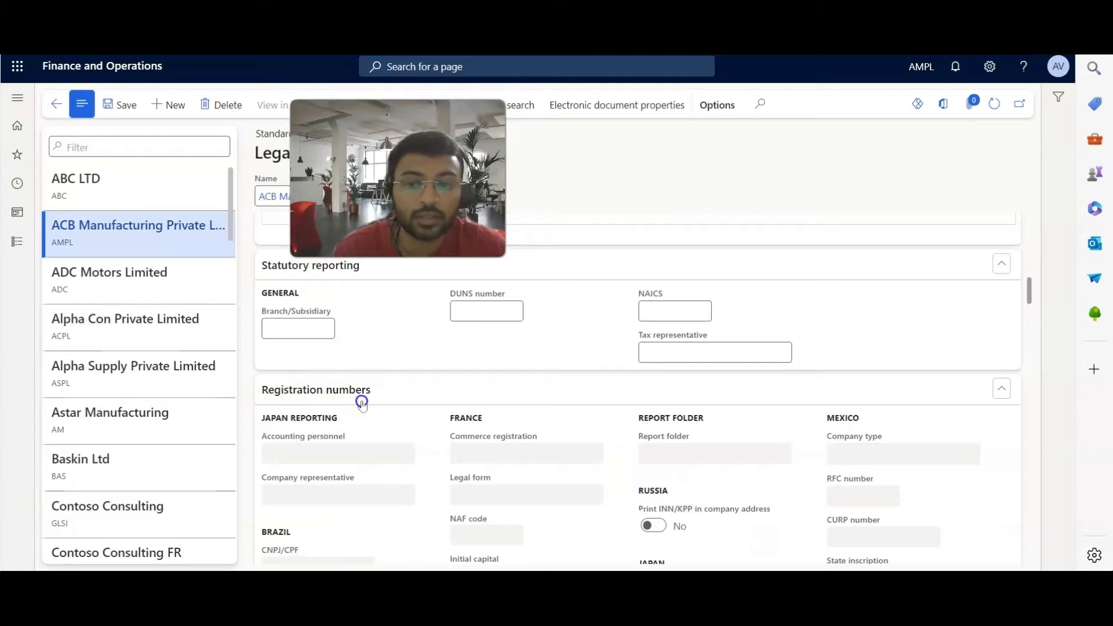
click(328, 452)
scroll(353, 461, down, 5)
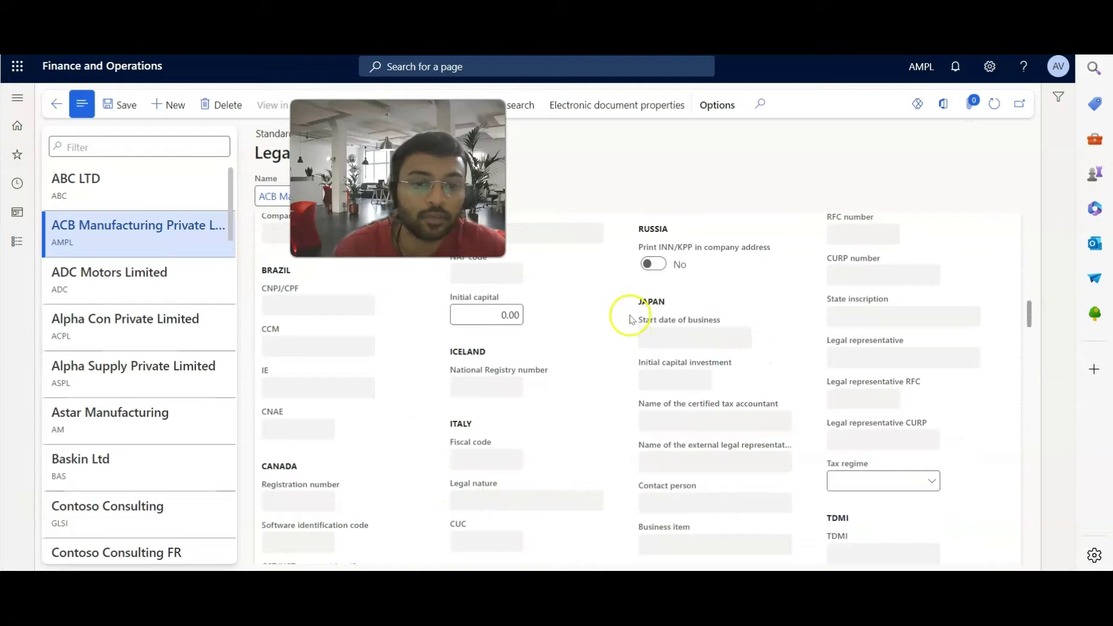
scroll(529, 452, down, 2)
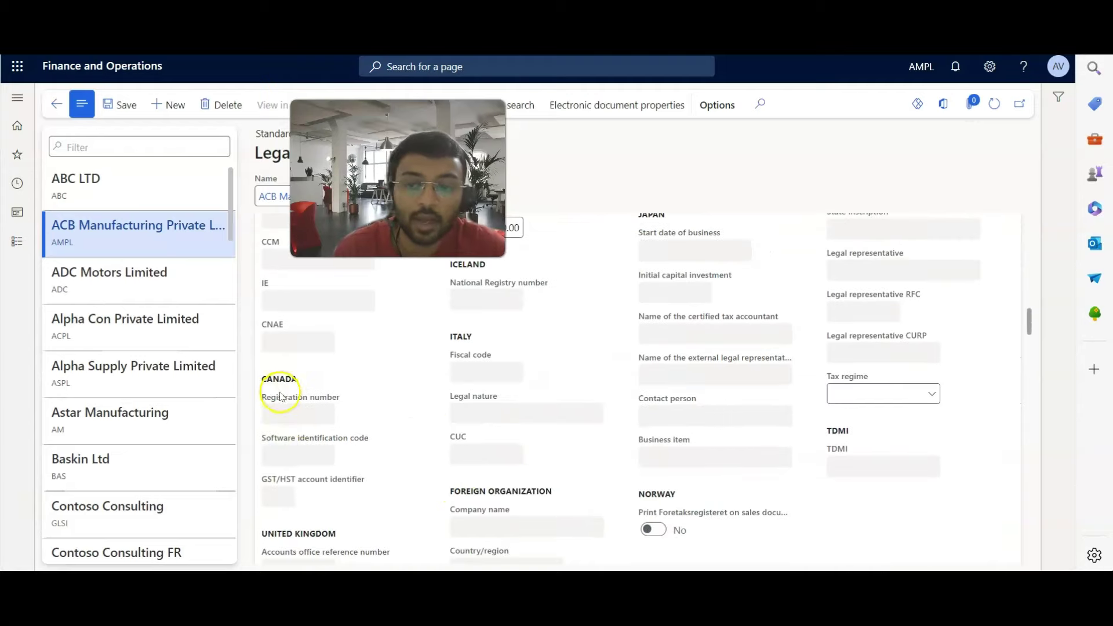
scroll(298, 413, down, 4)
scroll(293, 435, up, 4)
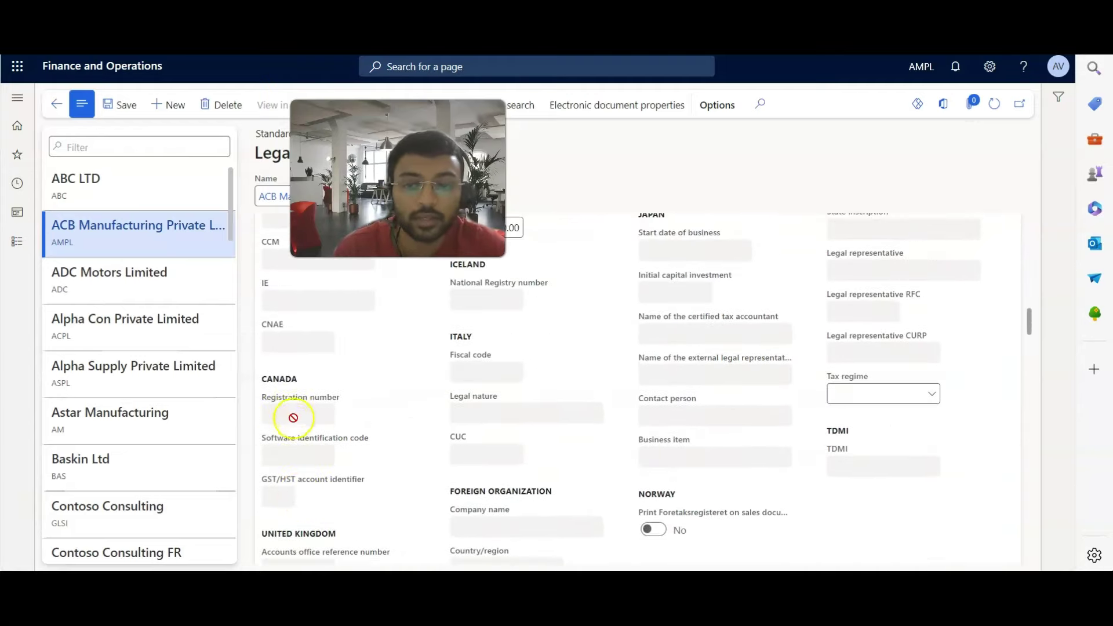
Review the Bank account information and Foreign trade and logistics sections of the legal entity, and save the record
scroll(348, 459, down, 7)
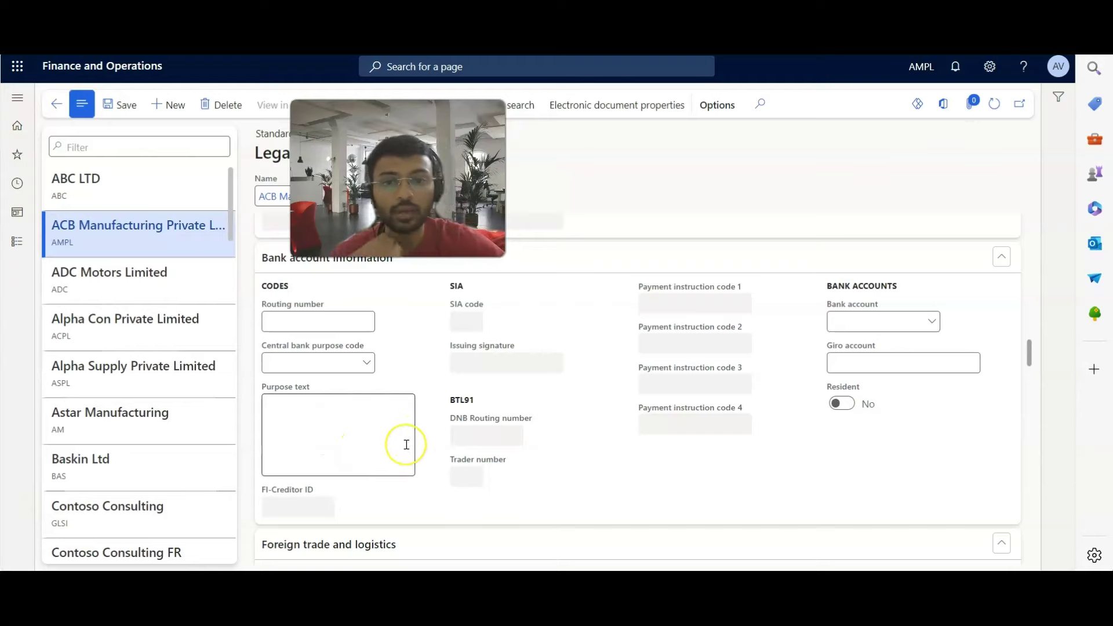
scroll(406, 445, up, 2)
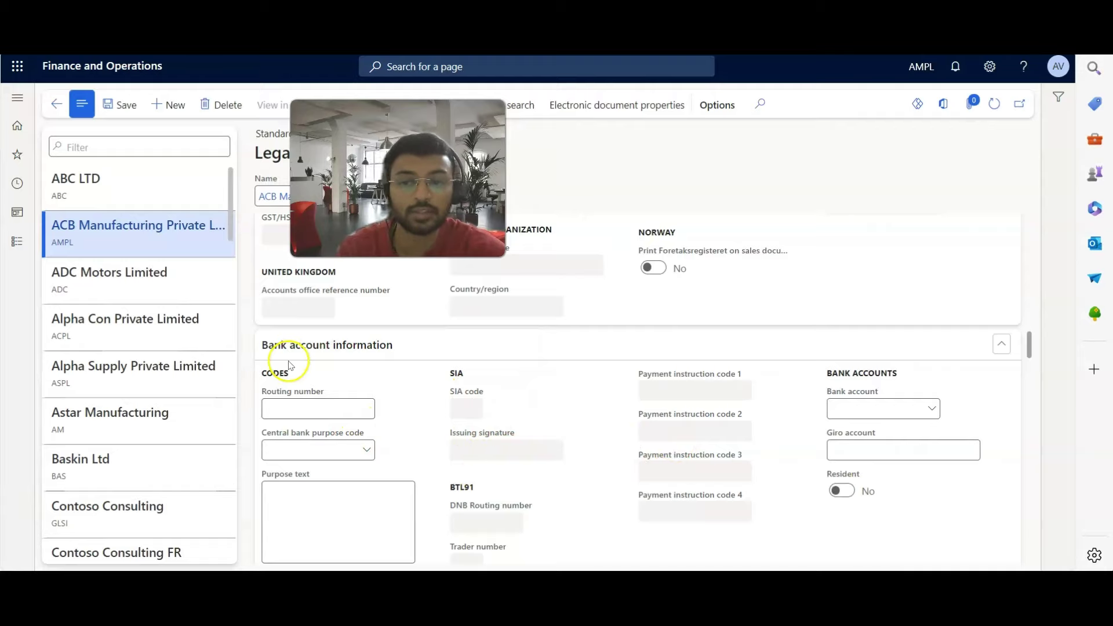
scroll(380, 387, down, 1)
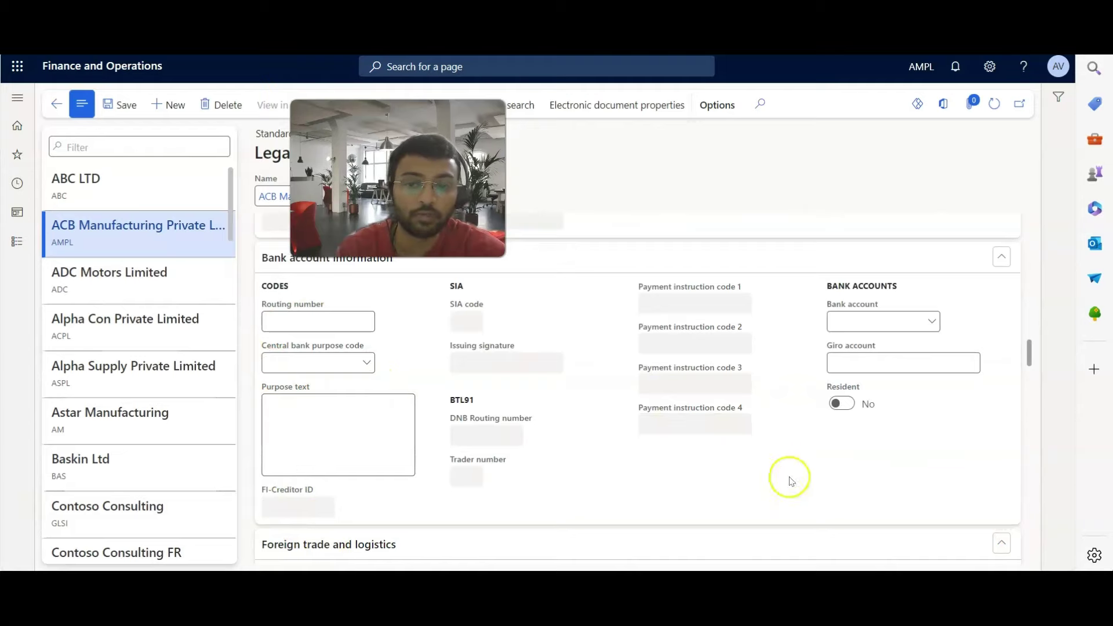
scroll(574, 464, down, 5)
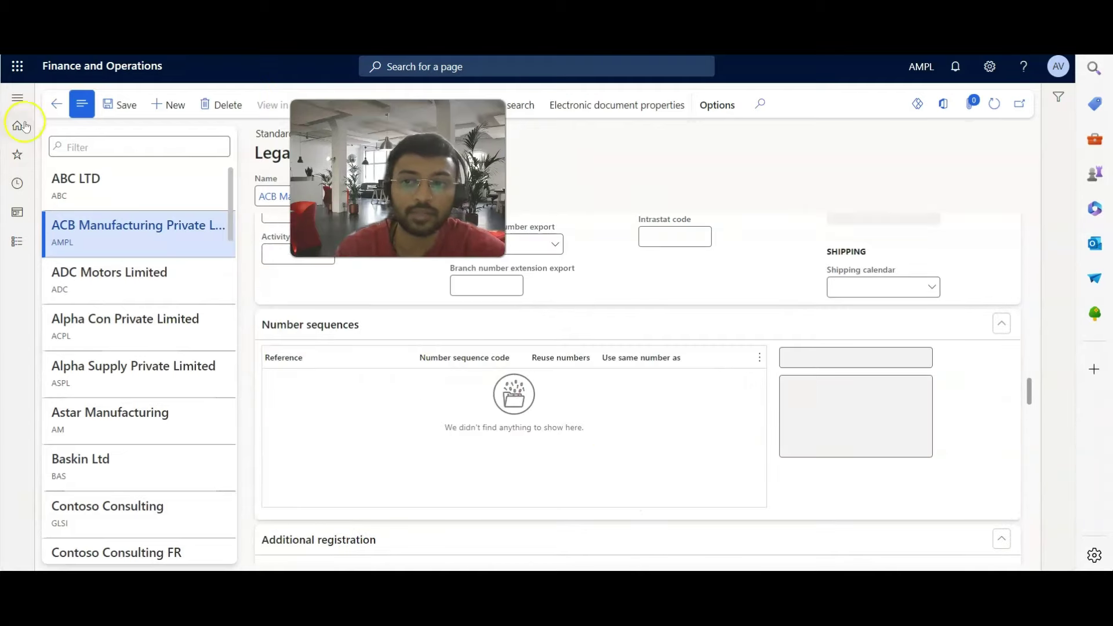
click(112, 104)
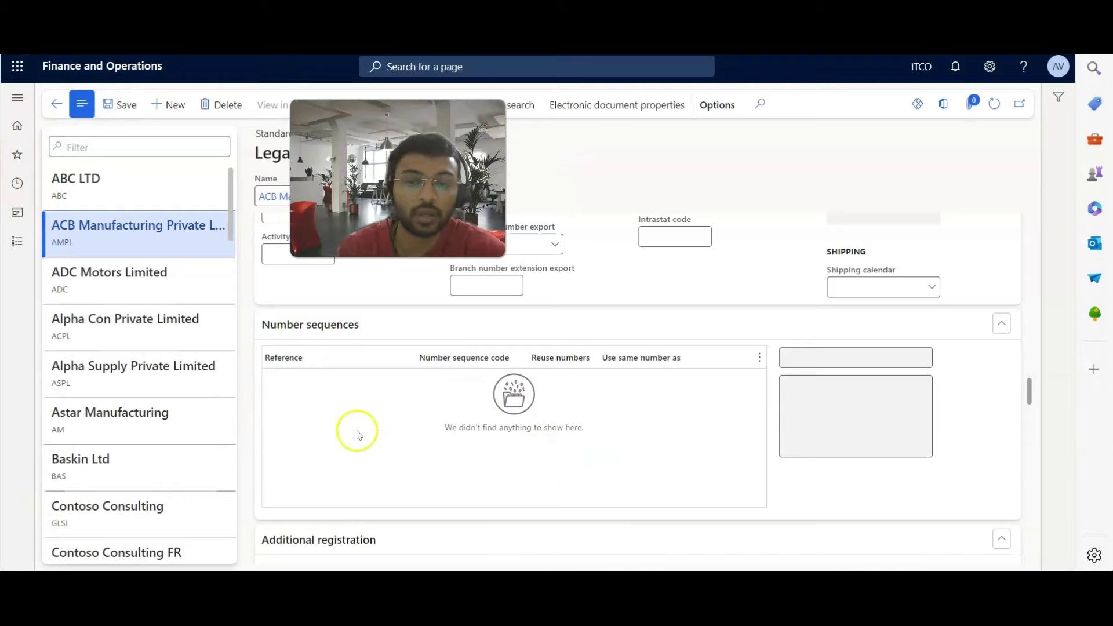
Examine the legal entity's Number sequences, Additional registration, Dashboard image and Report company logo image sections
scroll(359, 441, down, 1)
scroll(354, 441, up, 1)
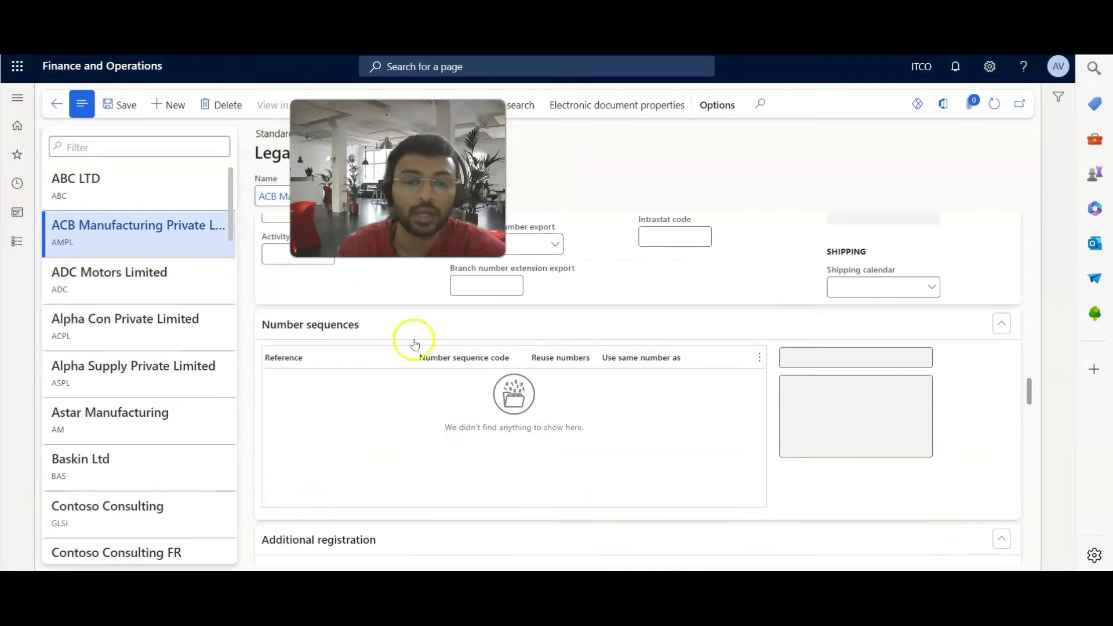
scroll(509, 422, down, 3)
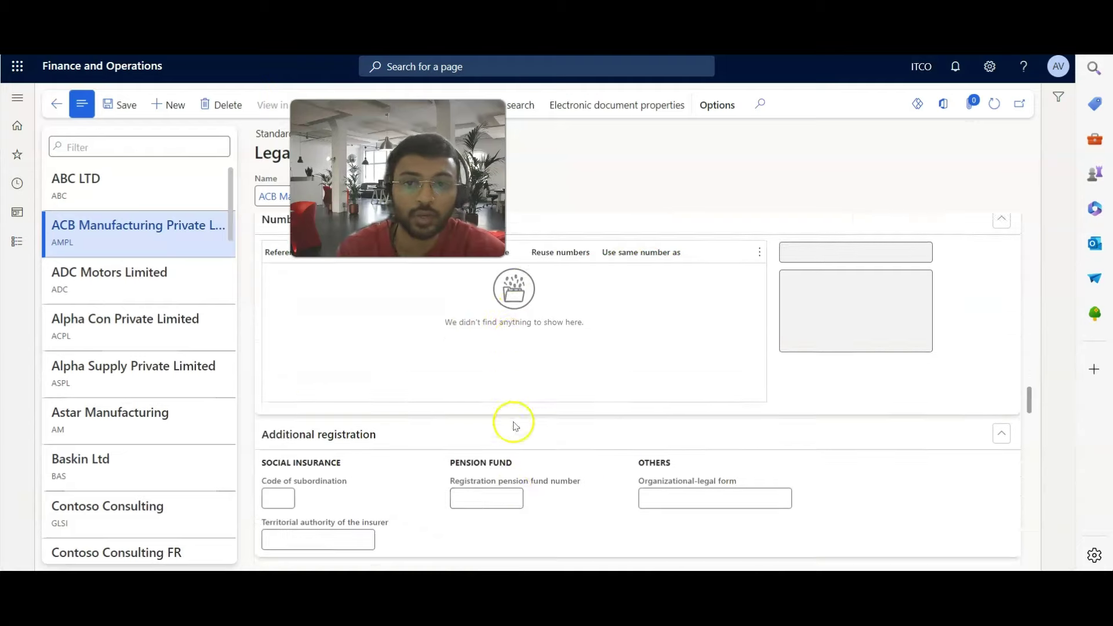
scroll(364, 456, down, 1)
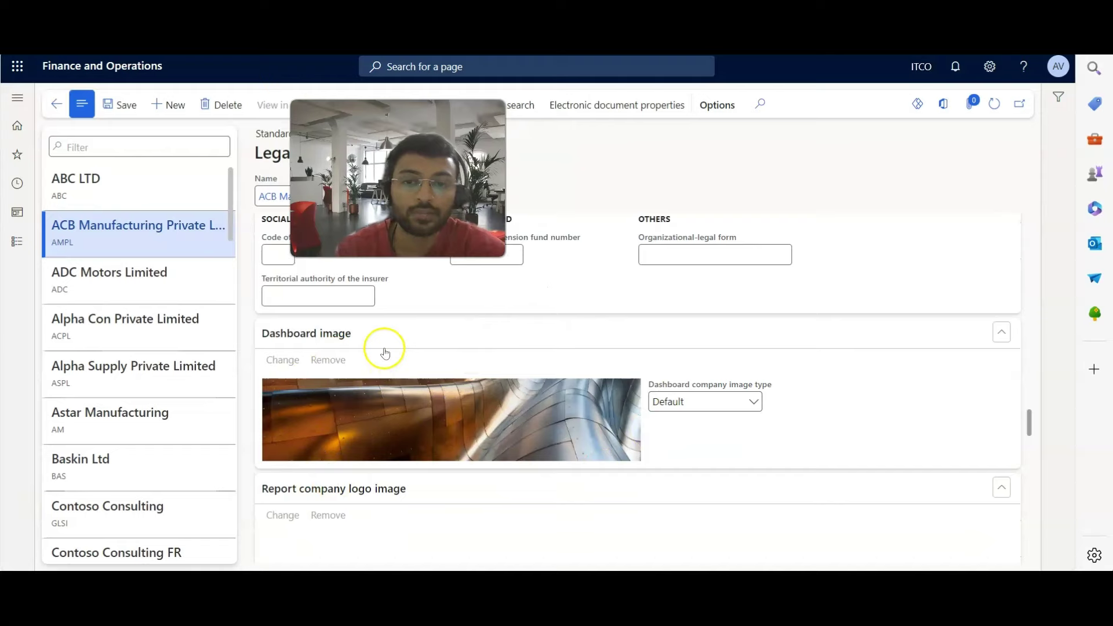
scroll(385, 353, down, 1)
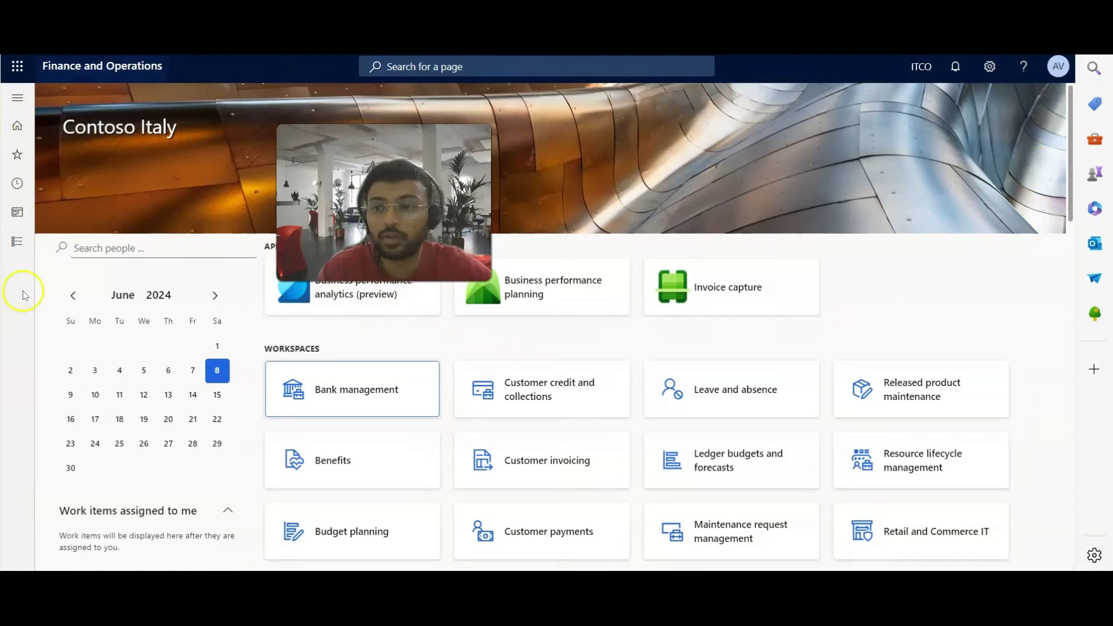
Open the Legal entities page of Organization administration and select ACB Manufacturing Private Limited (AMPL)
click(17, 241)
scroll(81, 399, down, 5)
scroll(81, 400, down, 4)
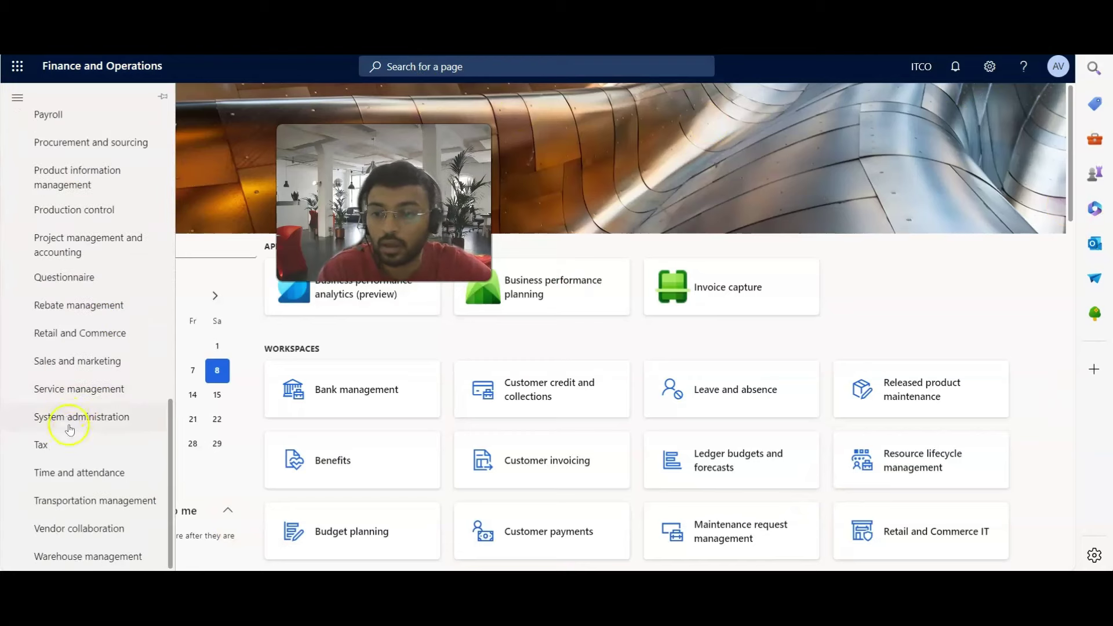
scroll(87, 421, up, 2)
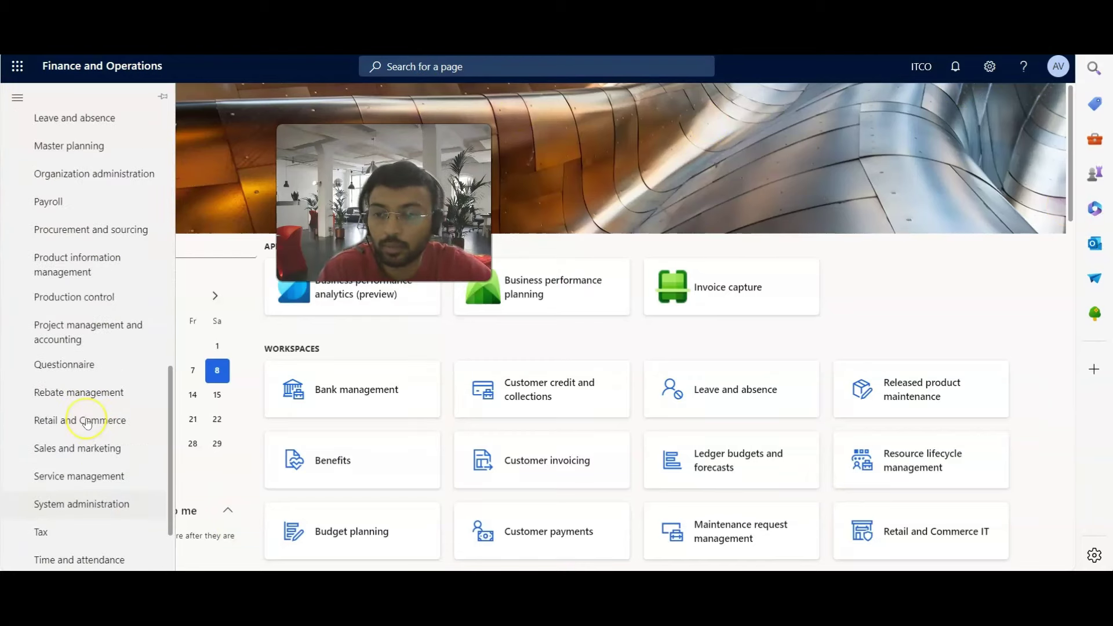
scroll(46, 272, up, 2)
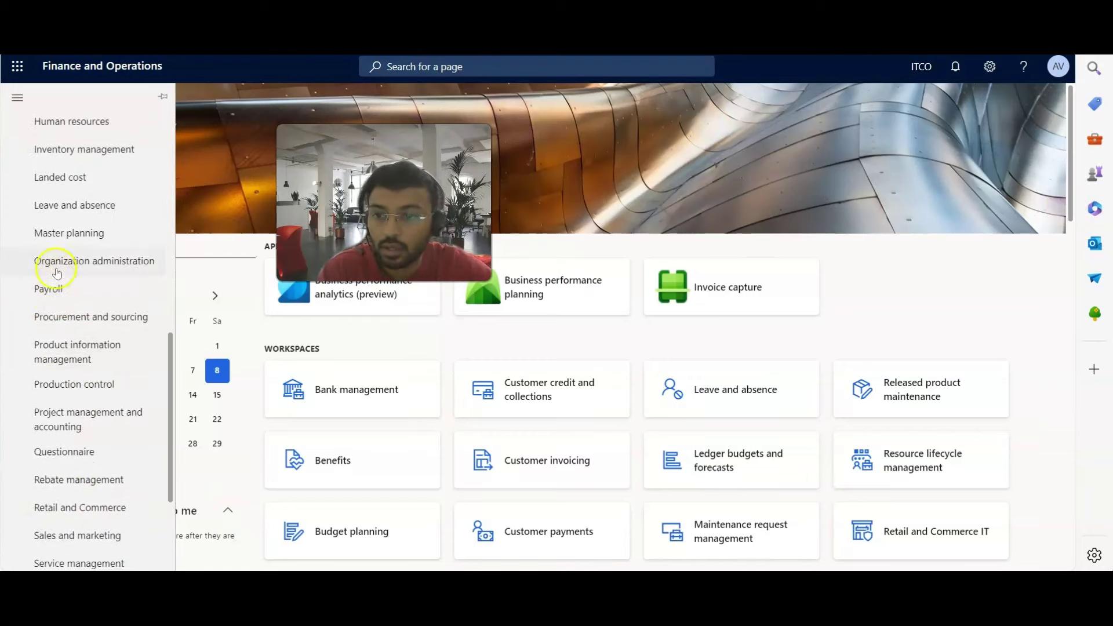
click(58, 270)
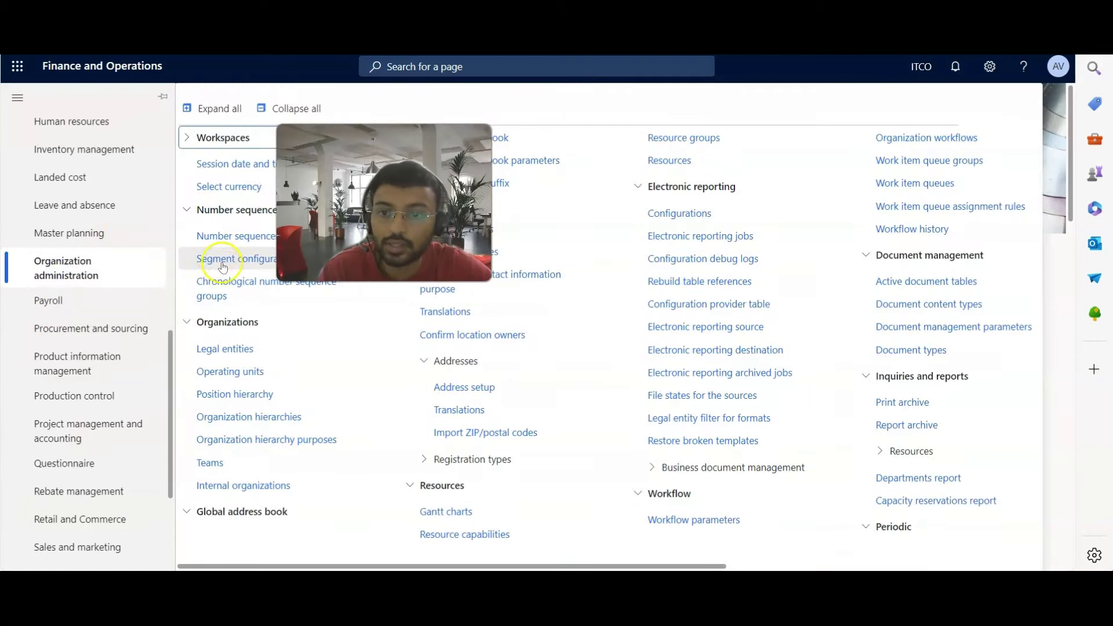
click(207, 350)
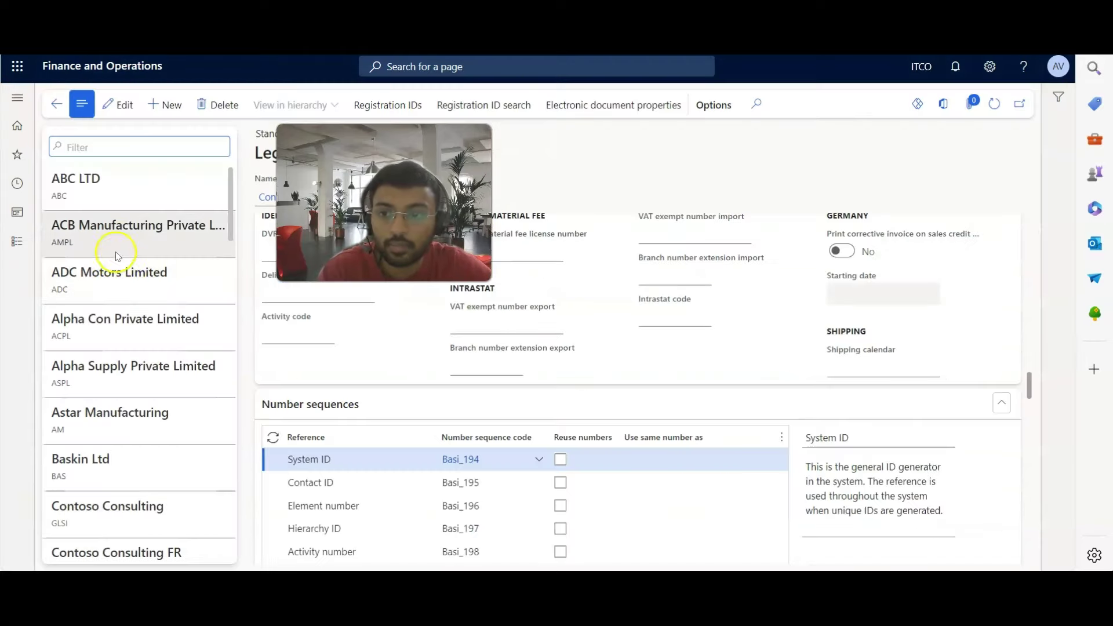
click(123, 251)
Find the Tax registration section of the AMPL record and open its tax registration number for editing
scroll(458, 441, down, 10)
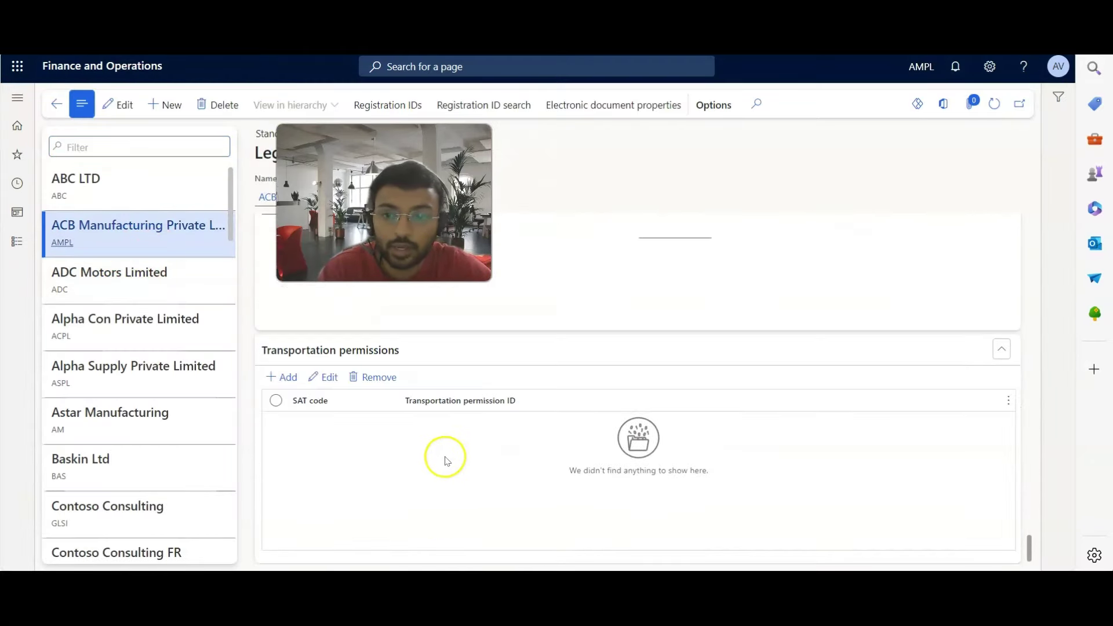
scroll(446, 460, up, 8)
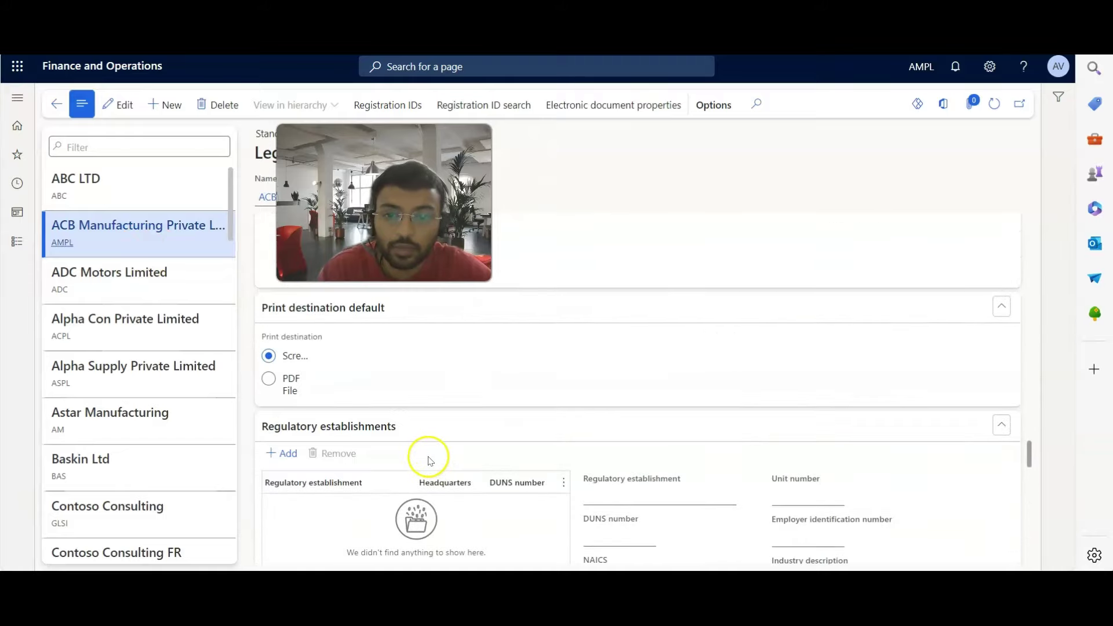
scroll(406, 440, up, 3)
scroll(355, 427, down, 8)
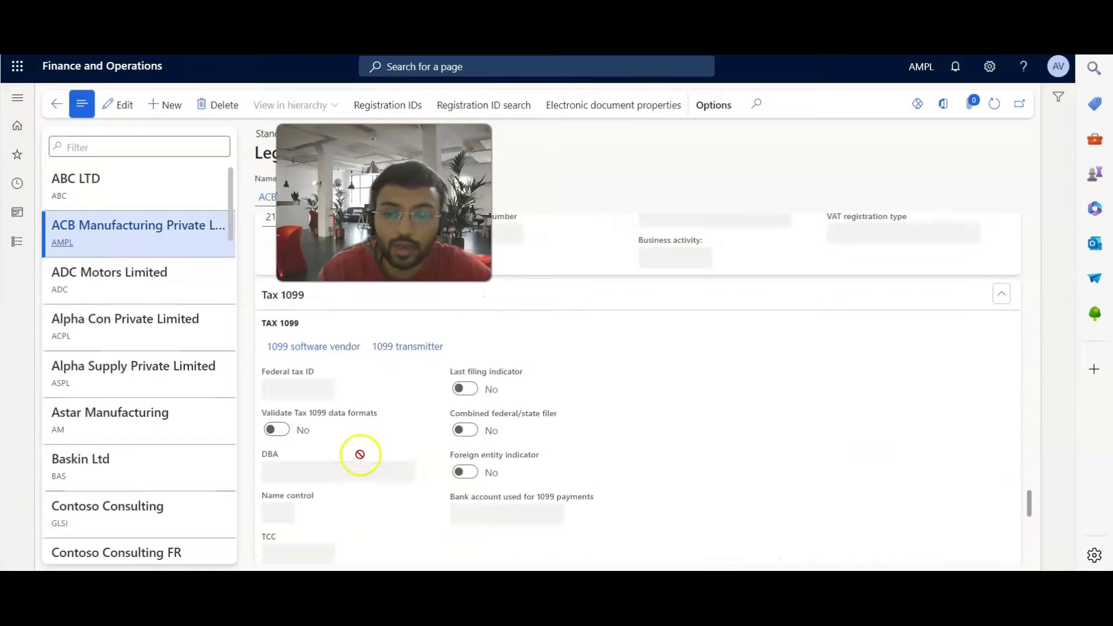
scroll(360, 454, up, 4)
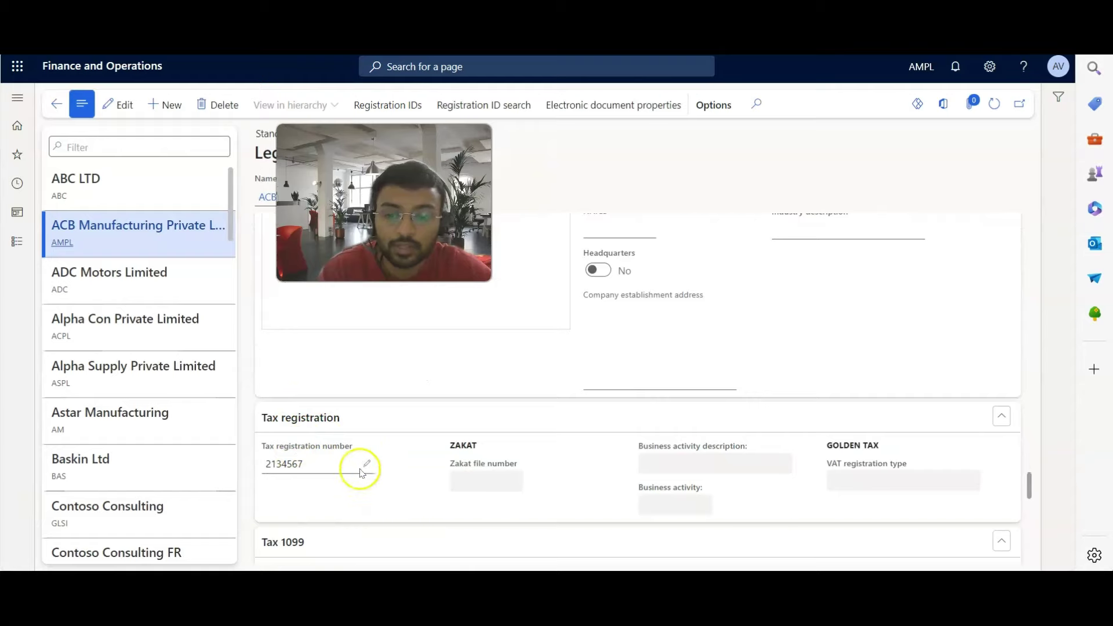
click(324, 465)
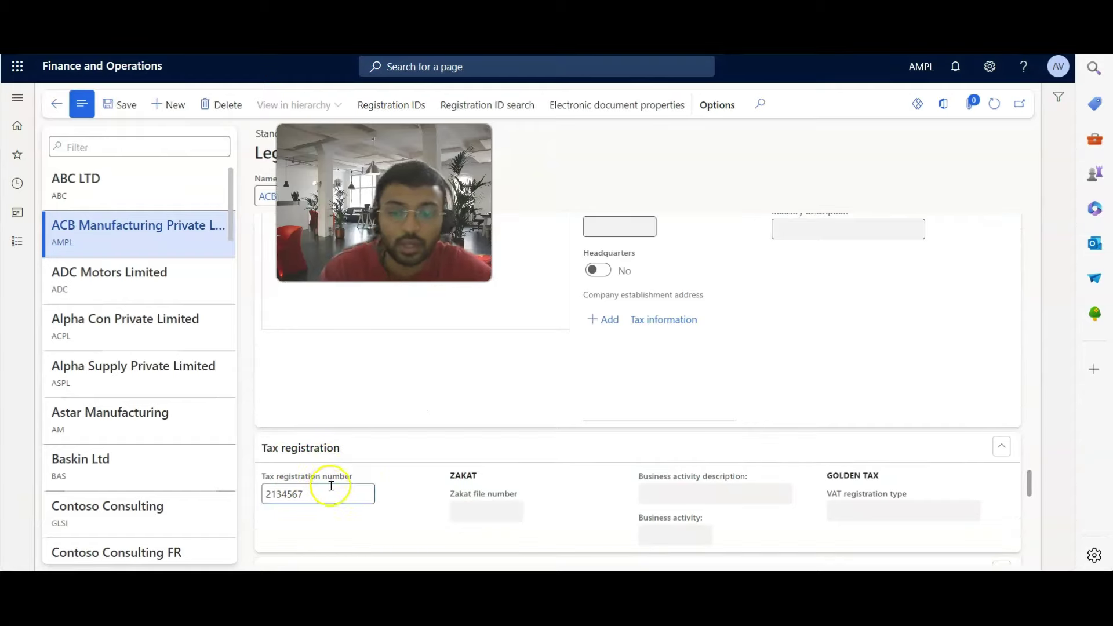
Examine the PAN information fields in the legal entity's Tax information section
scroll(346, 502, down, 8)
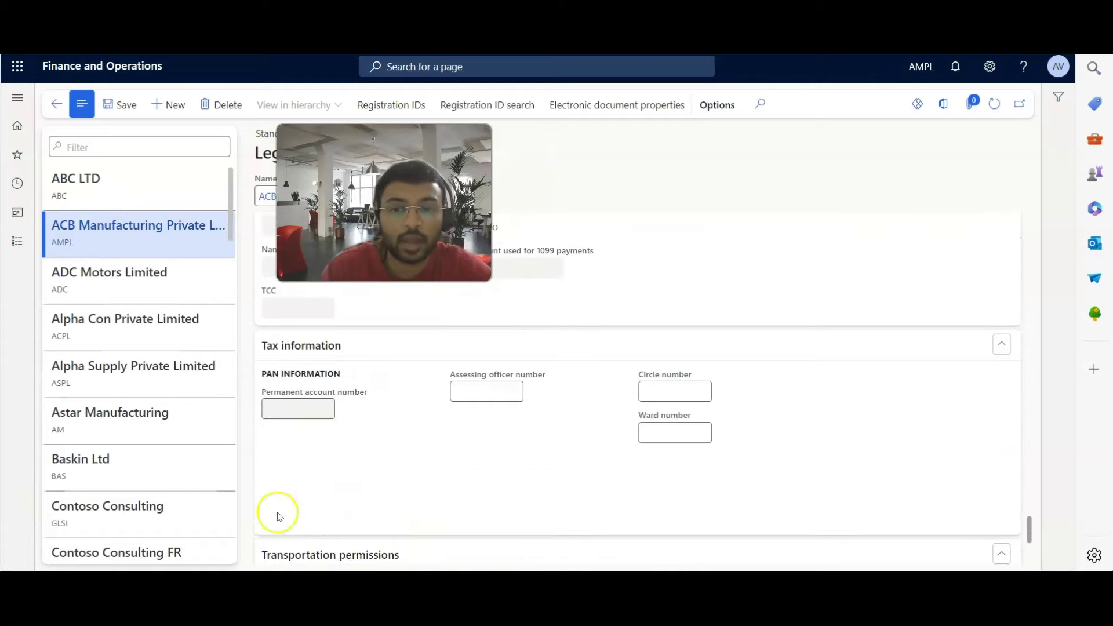
scroll(429, 426, up, 3)
scroll(420, 452, down, 2)
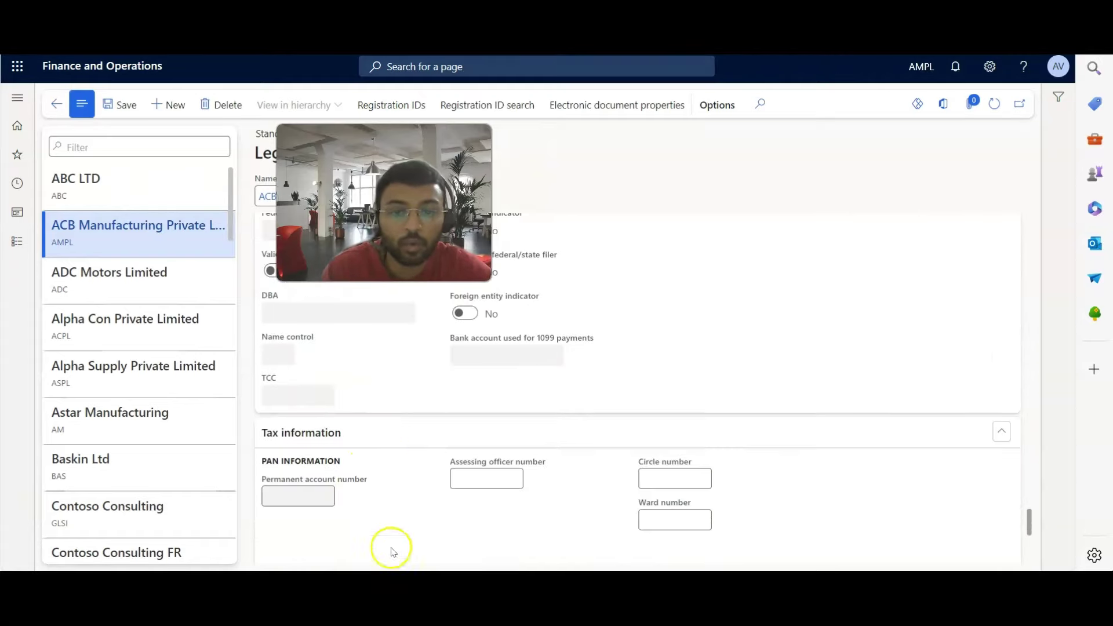
Review the legal entity's General, Addresses, Contact information and Statutory reporting sections
scroll(347, 435, up, 10)
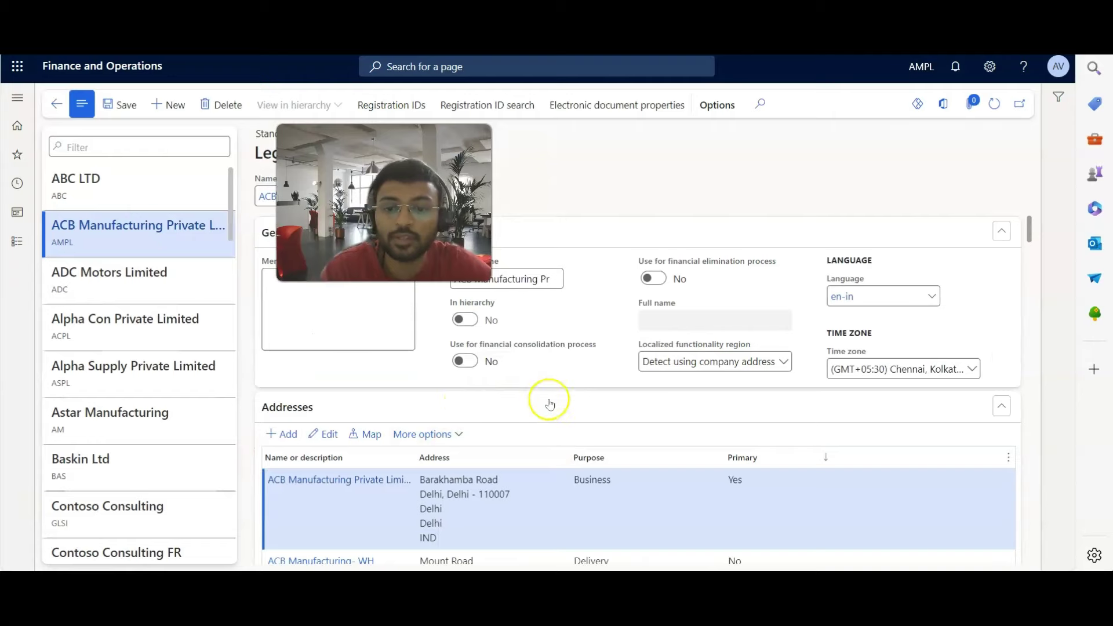
scroll(539, 446, down, 4)
scroll(539, 454, up, 4)
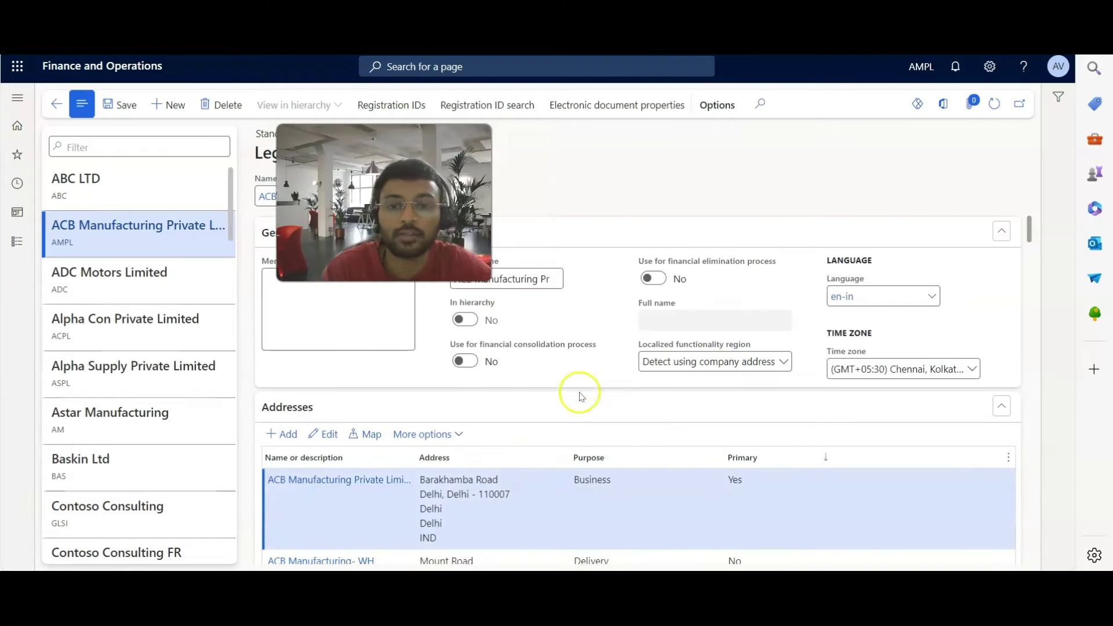
scroll(582, 396, down, 4)
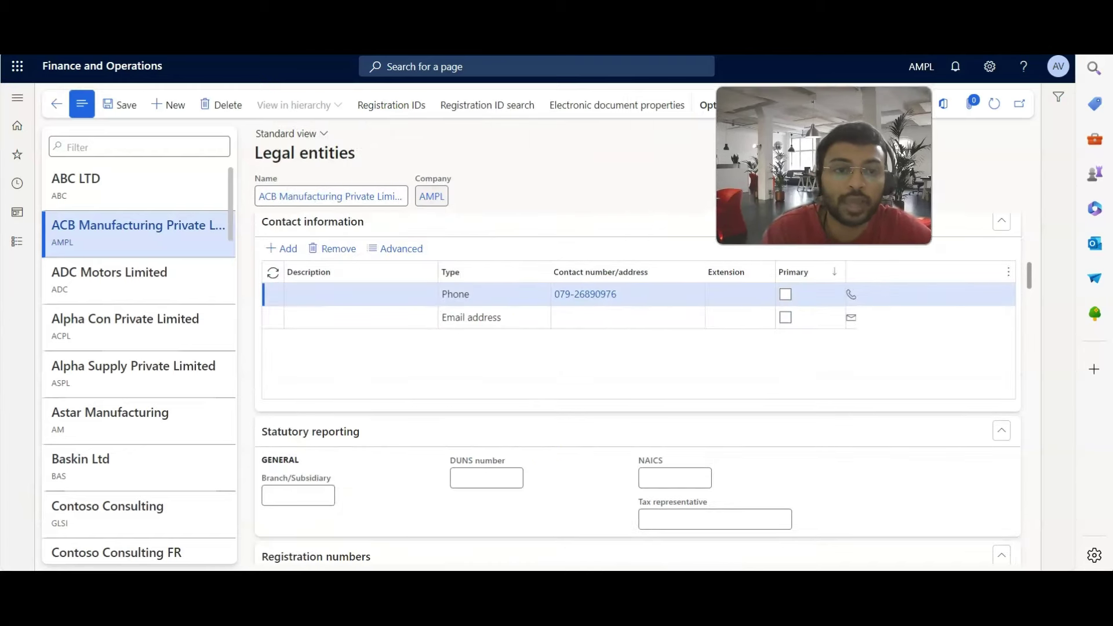
scroll(440, 405, down, 4)
scroll(489, 497, up, 8)
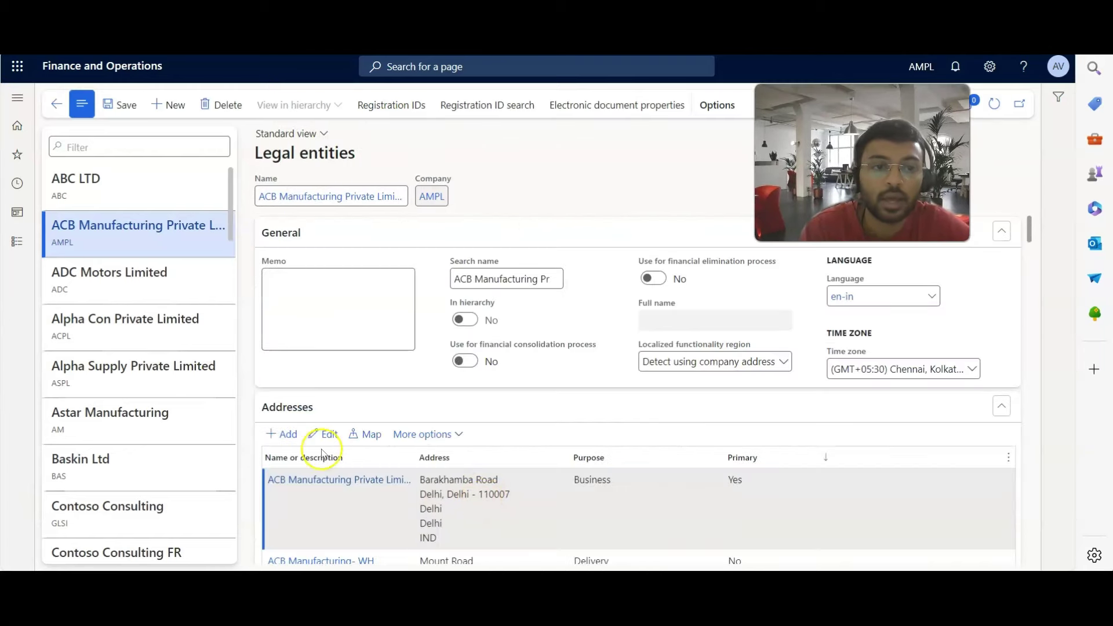